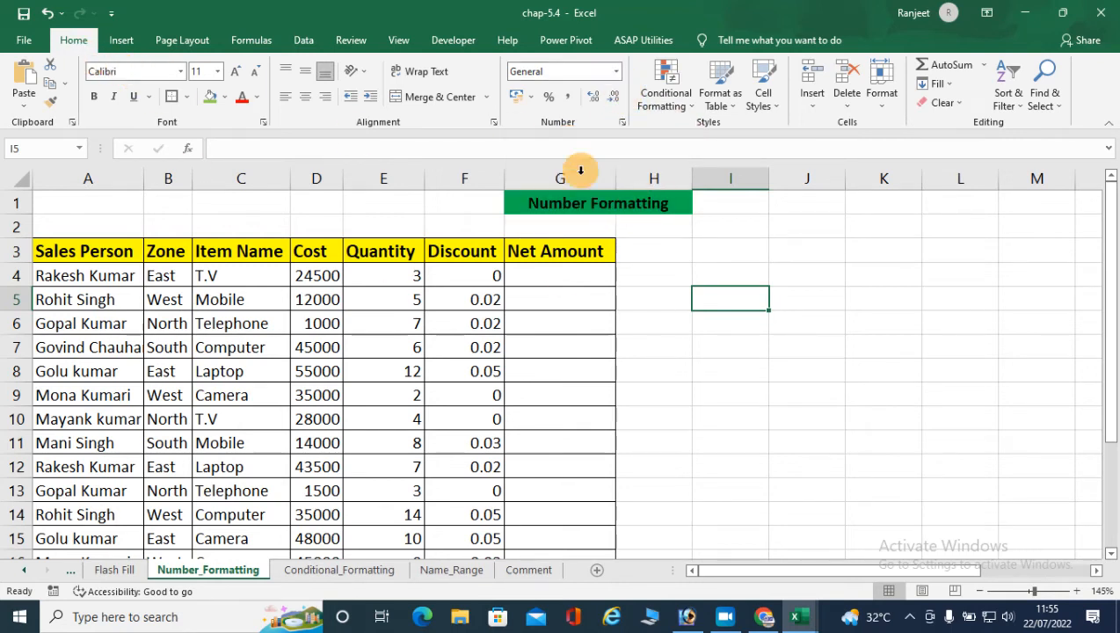
- Format the Quantity values in E4:E21 with the Number format
{"action": "left_click", "coordinate": [617, 74]}
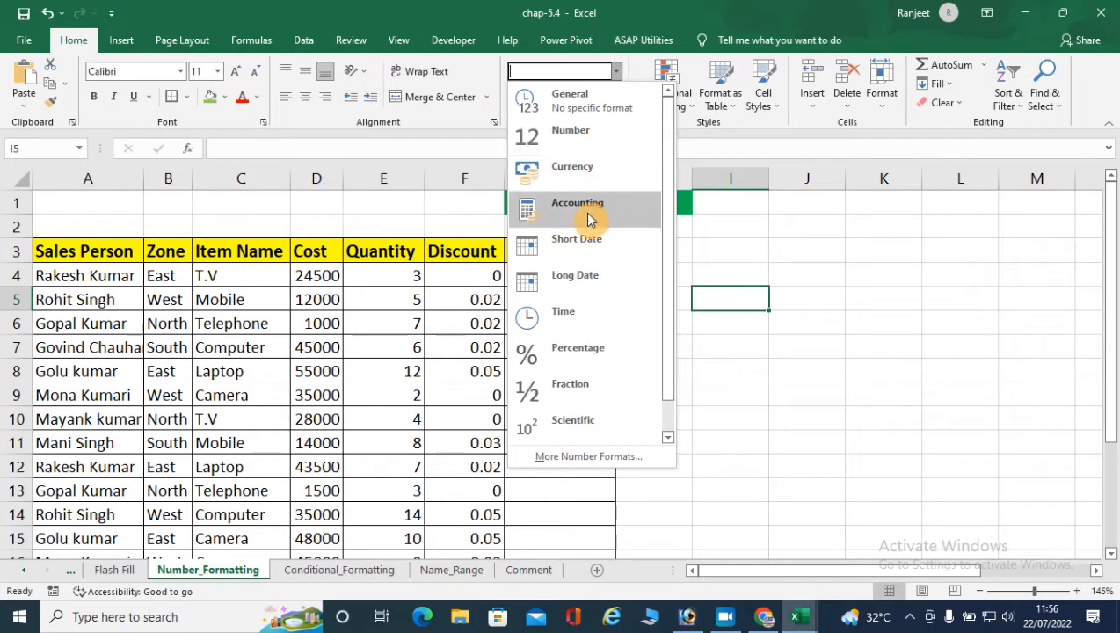
{"action": "left_click", "coordinate": [400, 288]}
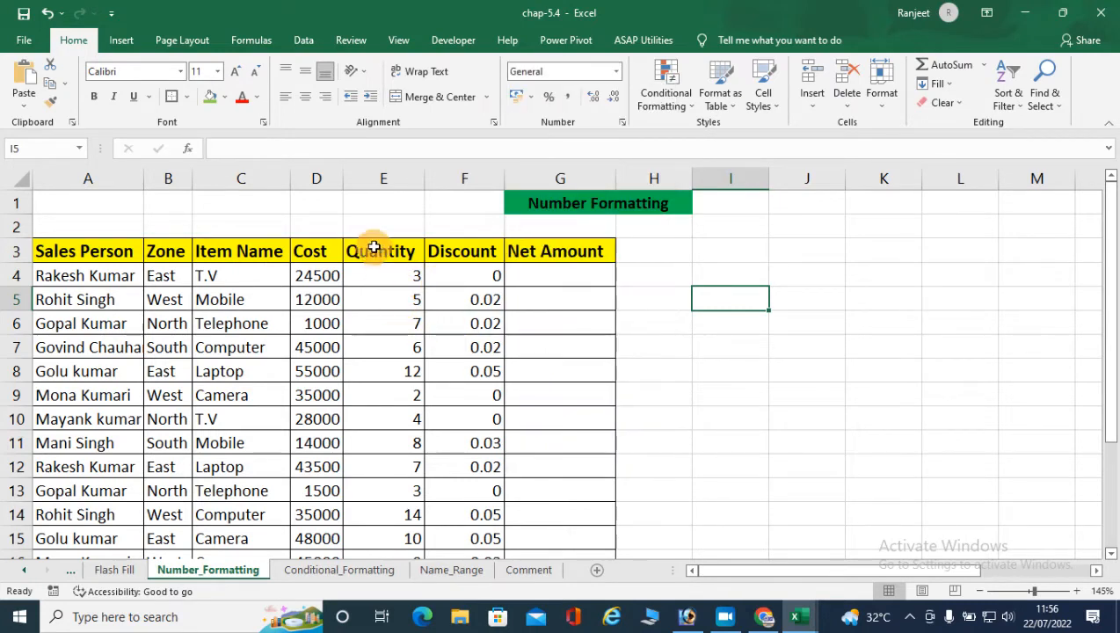
{"action": "left_click_drag", "start_coordinate": [419, 277], "coordinate": [406, 507]}
{"action": "scroll", "coordinate": [406, 507], "scroll_direction": "up", "scroll_amount": 3}
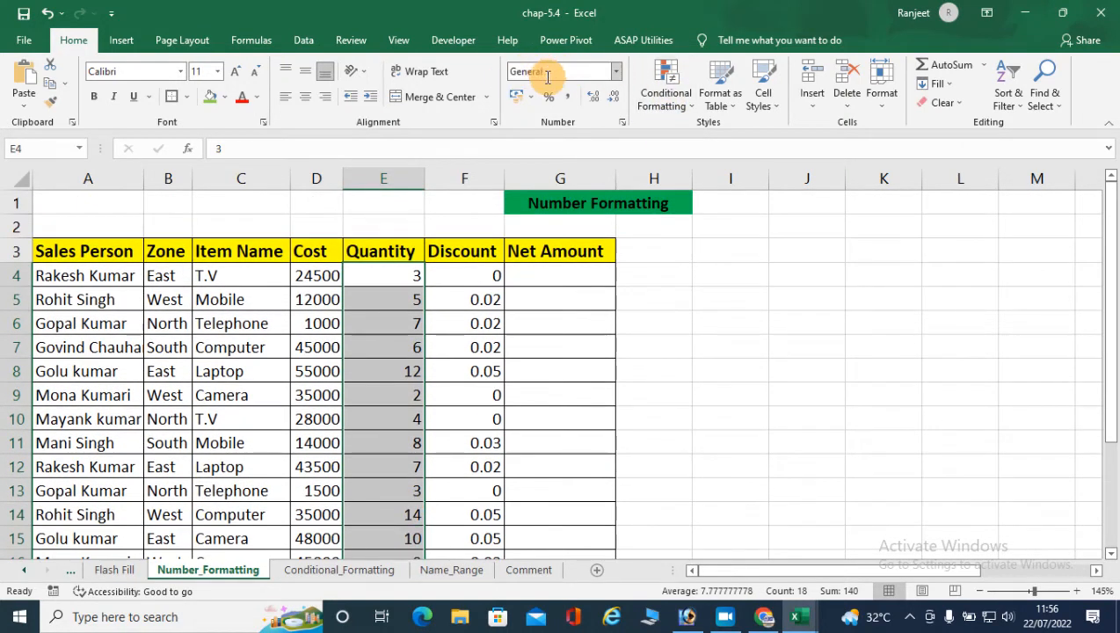
{"action": "left_click", "coordinate": [616, 72]}
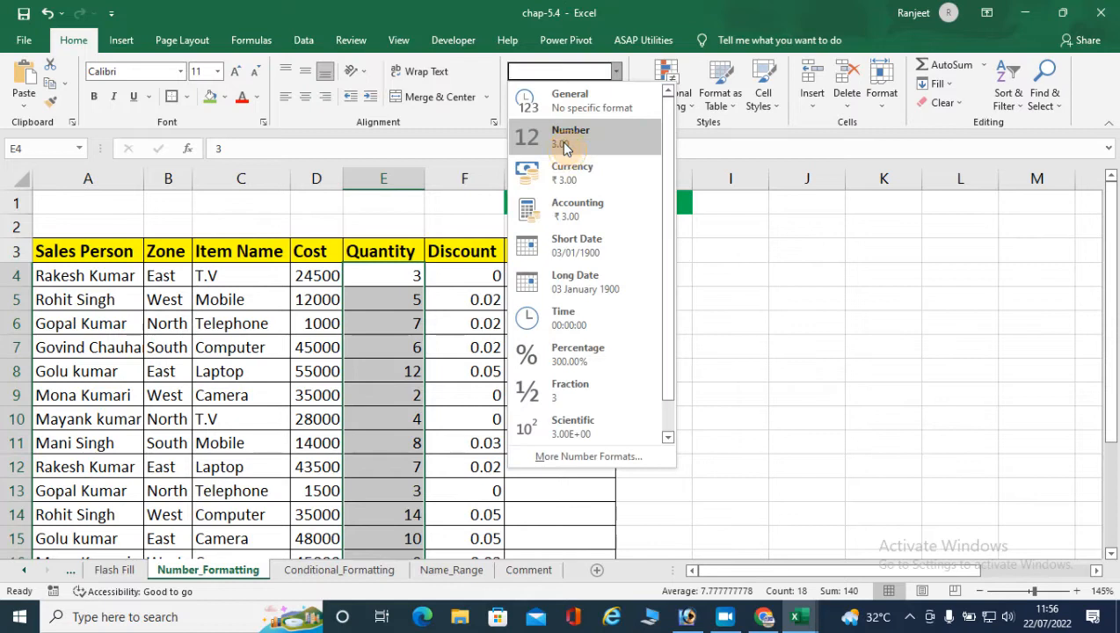
{"action": "left_click", "coordinate": [565, 145]}
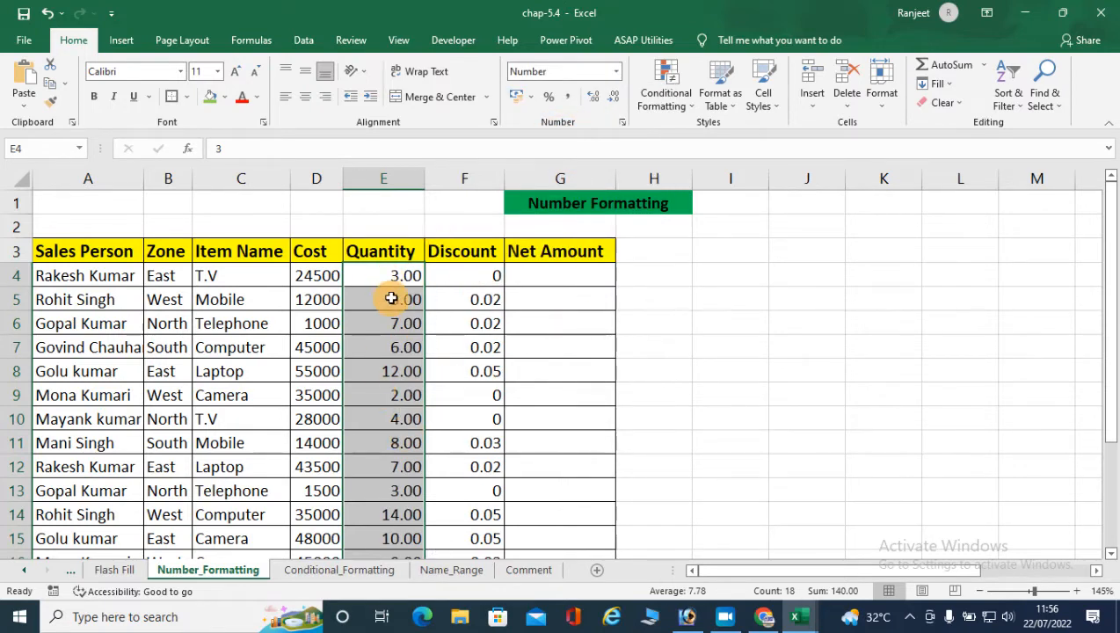
- Reduce the Quantity values to no decimal places and restore them to two decimals
{"action": "left_click", "coordinate": [615, 98]}
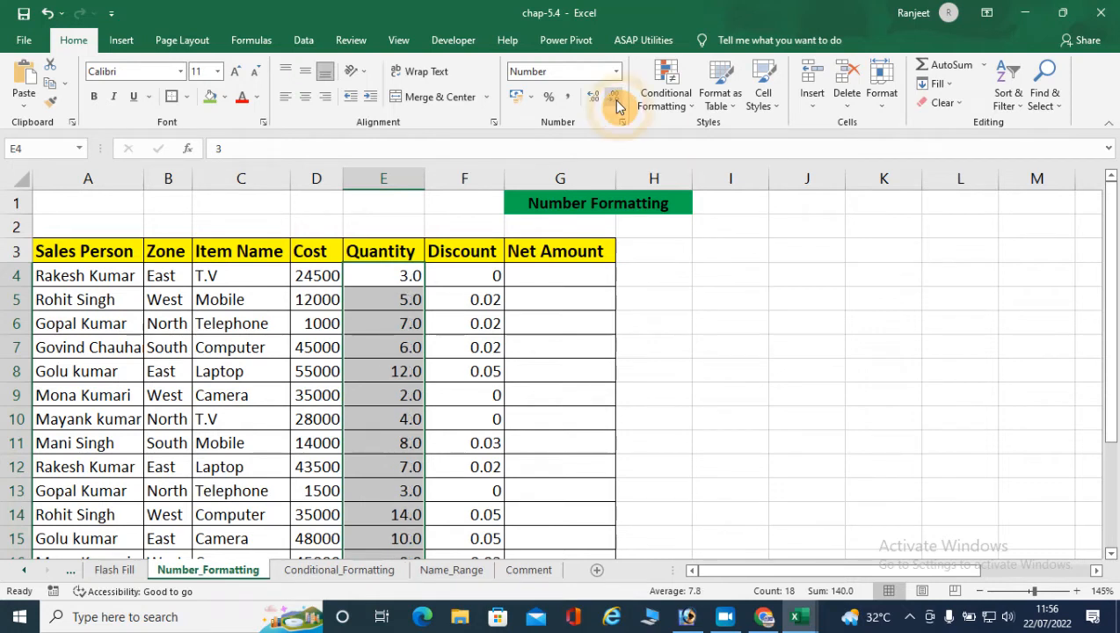
{"action": "left_click", "coordinate": [616, 102]}
{"action": "left_click", "coordinate": [597, 100]}
{"action": "left_click", "coordinate": [599, 100]}
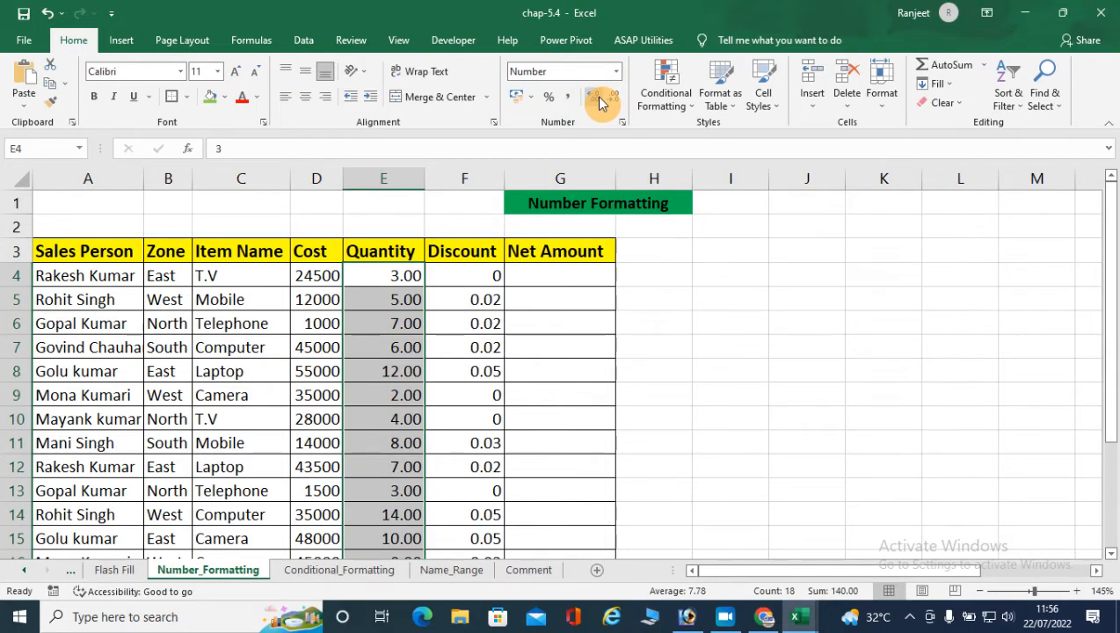
- Format the Discount values in F4:F21 as Percentage with no decimal places
{"action": "left_click", "coordinate": [615, 73]}
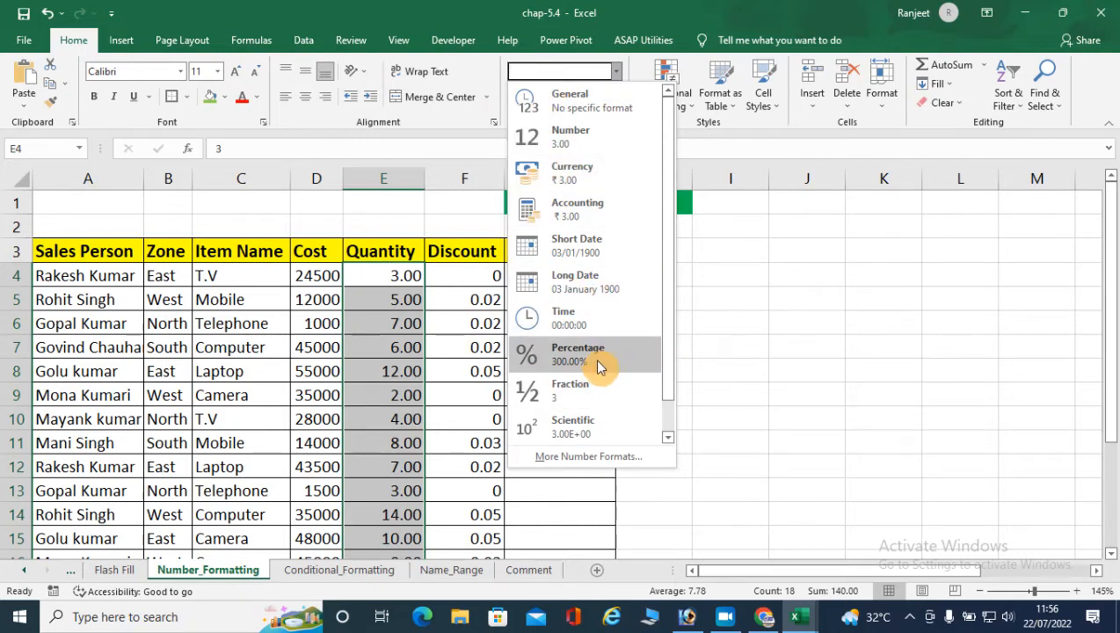
{"action": "left_click", "coordinate": [742, 275]}
{"action": "left_click_drag", "start_coordinate": [497, 277], "coordinate": [475, 512]}
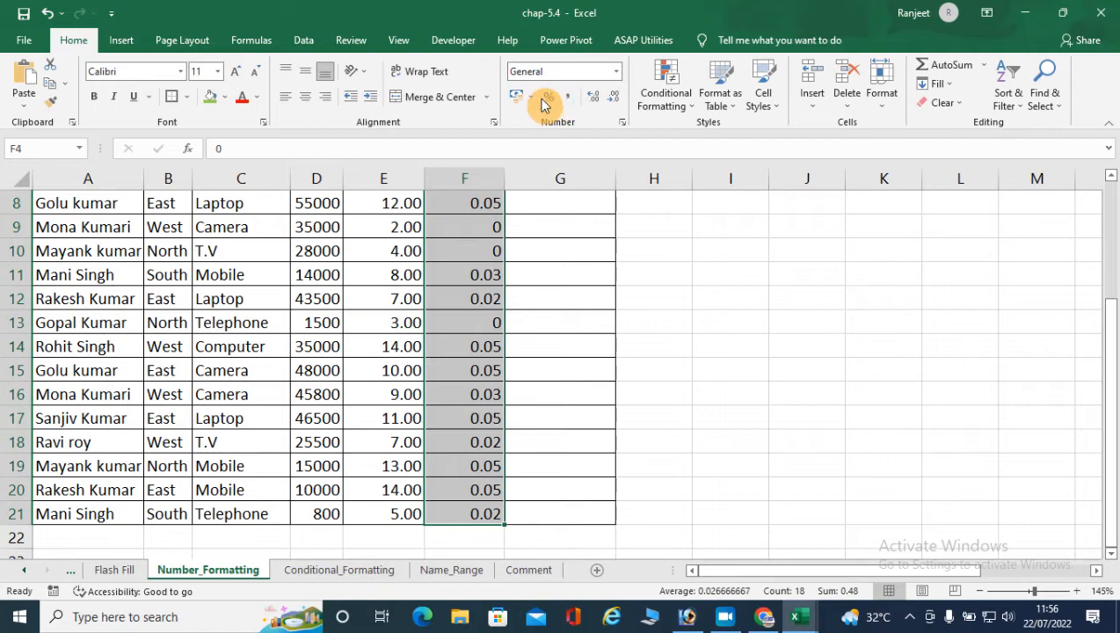
{"action": "left_click", "coordinate": [615, 72]}
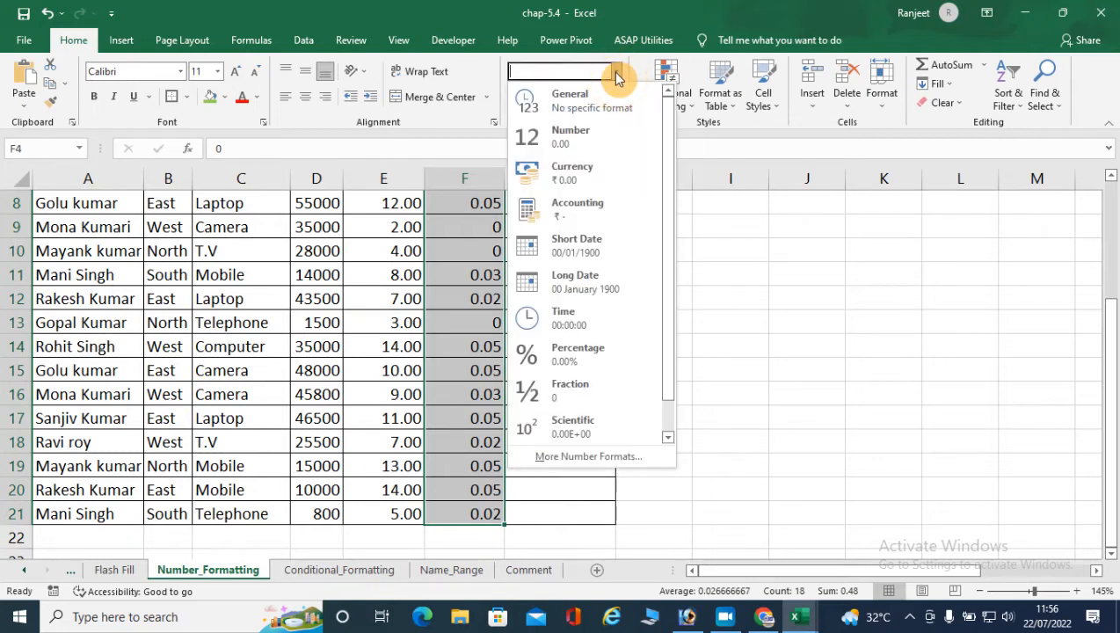
{"action": "left_click", "coordinate": [549, 367]}
{"action": "scroll", "coordinate": [547, 368], "scroll_direction": "up", "scroll_amount": 3}
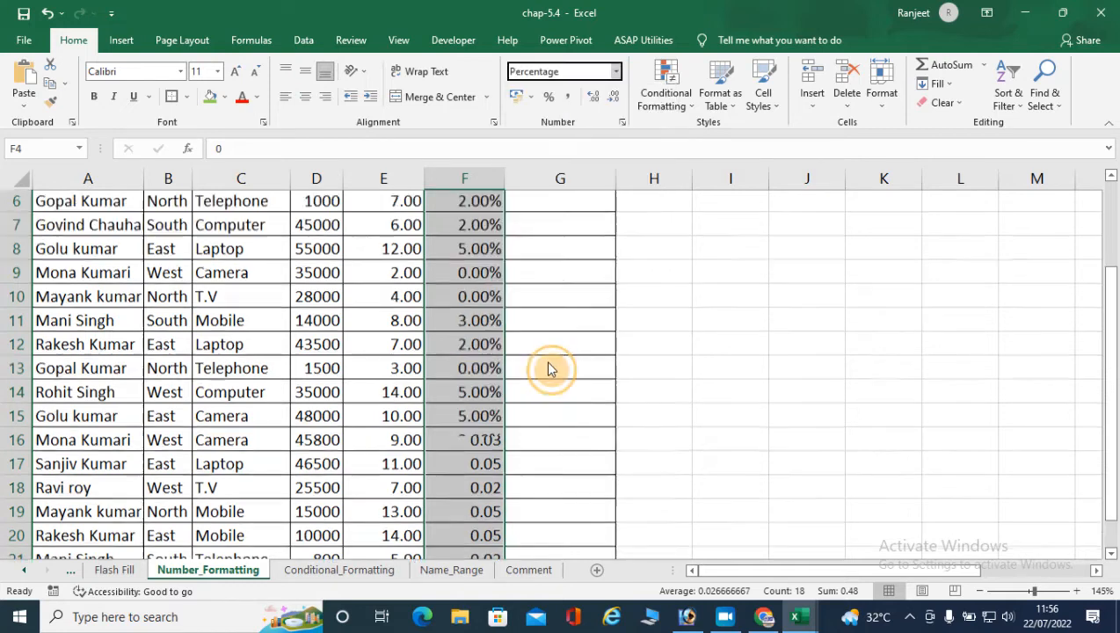
{"action": "scroll", "coordinate": [481, 422], "scroll_direction": "down", "scroll_amount": 3}
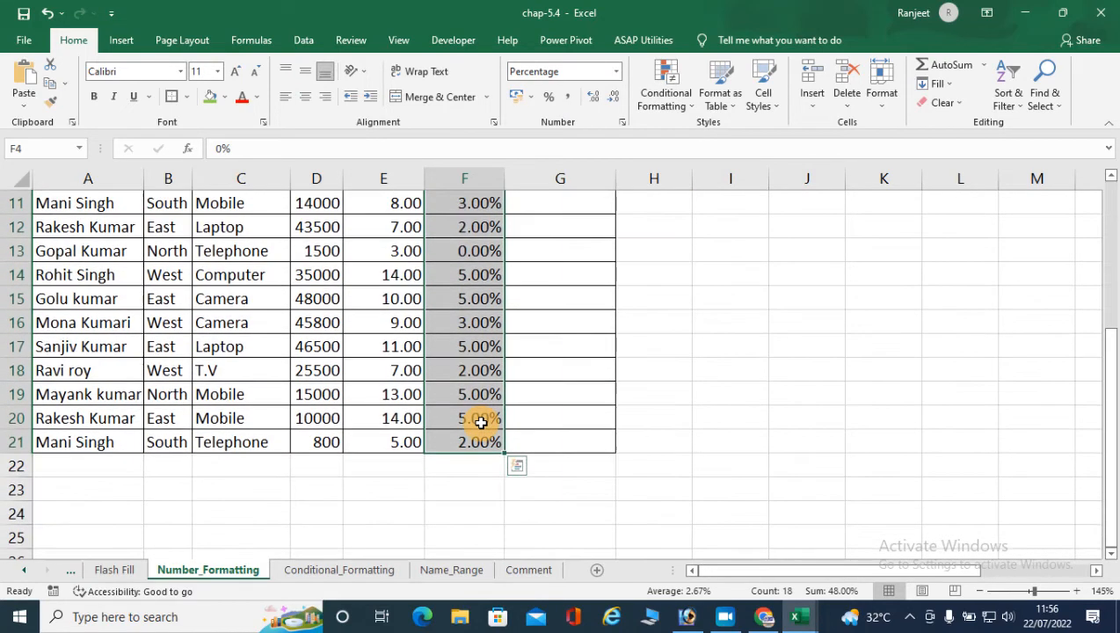
{"action": "scroll", "coordinate": [481, 421], "scroll_direction": "up", "scroll_amount": 2}
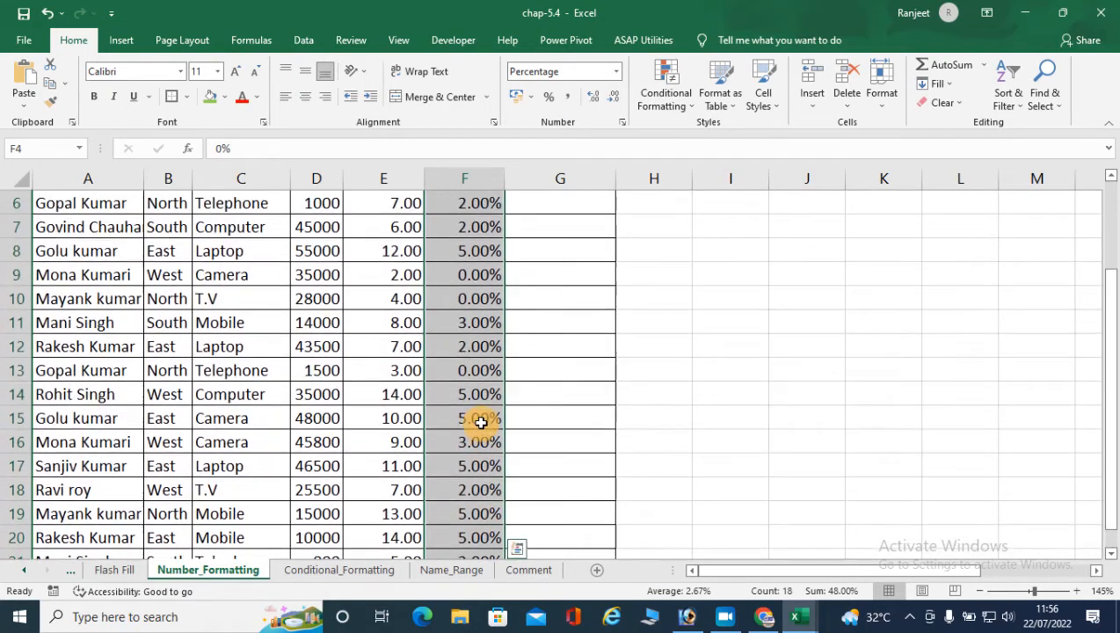
{"action": "left_click", "coordinate": [614, 98]}
{"action": "left_click", "coordinate": [613, 99]}
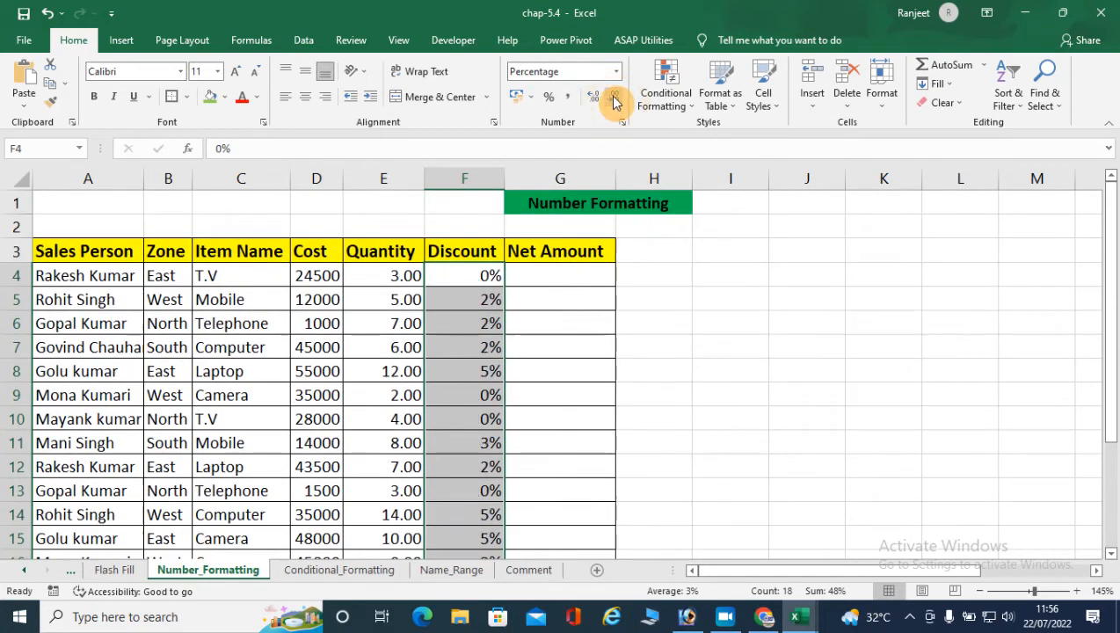
- Enter the formula =(D4*E4)-(D4*E4*F4) in G4 to calculate the first Net Amount
{"action": "left_click", "coordinate": [533, 269]}
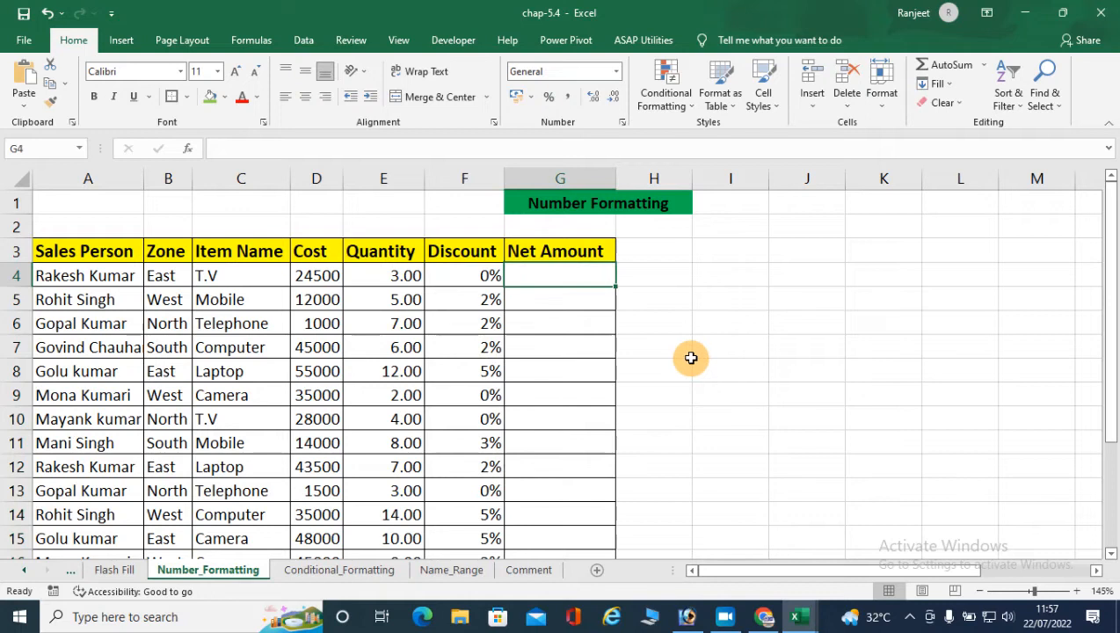
{"action": "type", "text": "="}
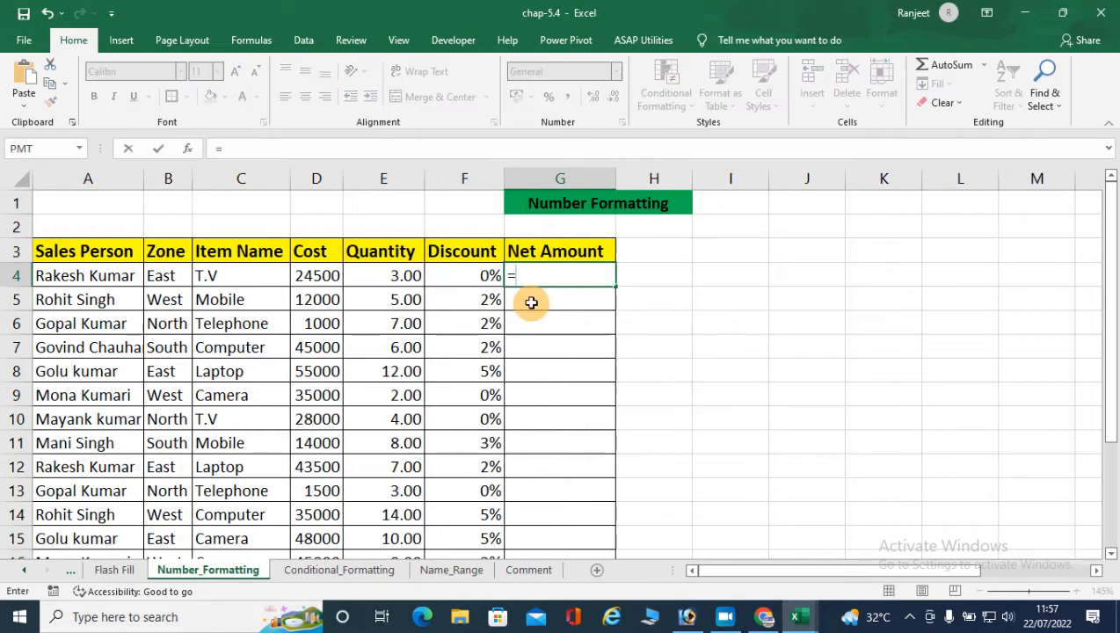
{"action": "left_click", "coordinate": [327, 275]}
{"action": "key", "text": "BackSpace"}
{"action": "key", "text": "BackSpace"}
{"action": "type", "text": "("}
{"action": "left_click", "coordinate": [307, 270]}
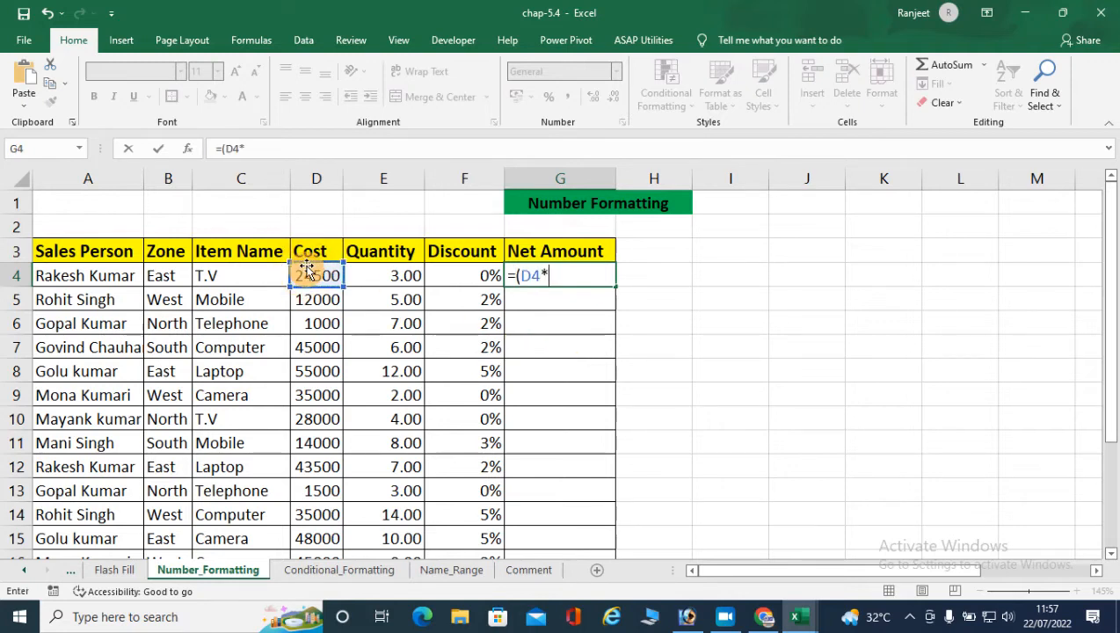
{"action": "left_click", "coordinate": [375, 280]}
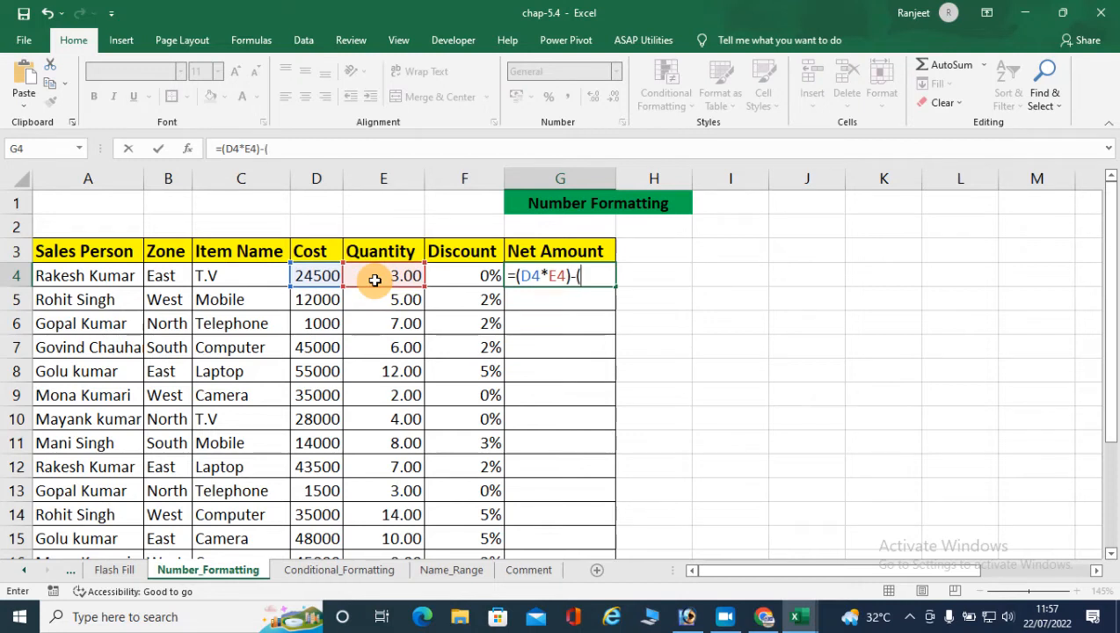
{"action": "type", "text": ")-("}
{"action": "left_click", "coordinate": [316, 277]}
{"action": "type", "text": "*"}
{"action": "left_click", "coordinate": [371, 276]}
{"action": "type", "text": "*"}
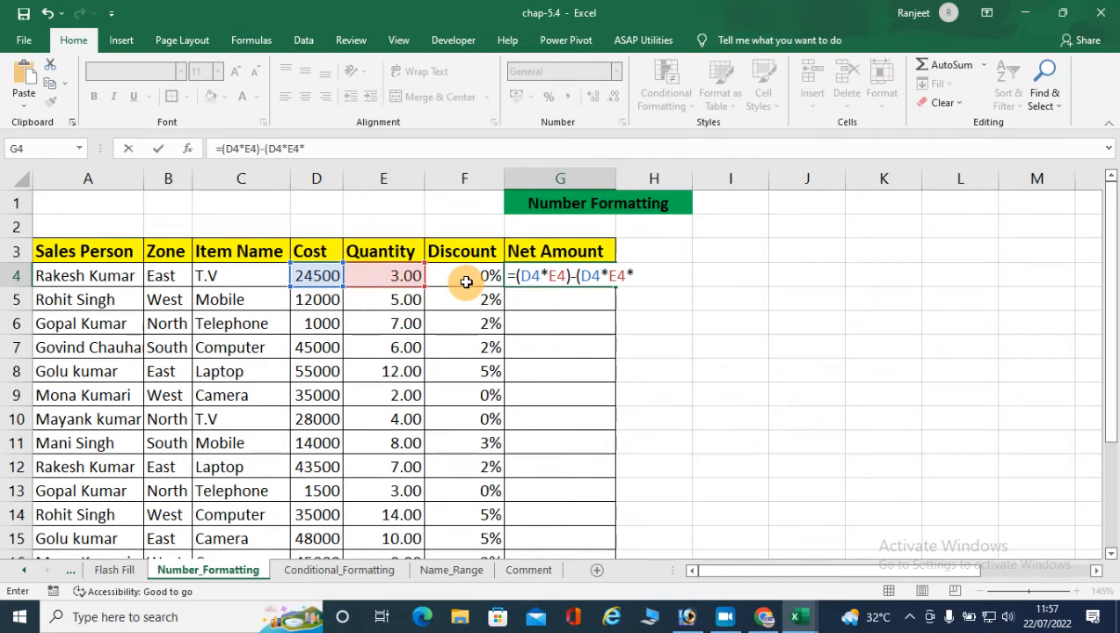
{"action": "left_click", "coordinate": [464, 280]}
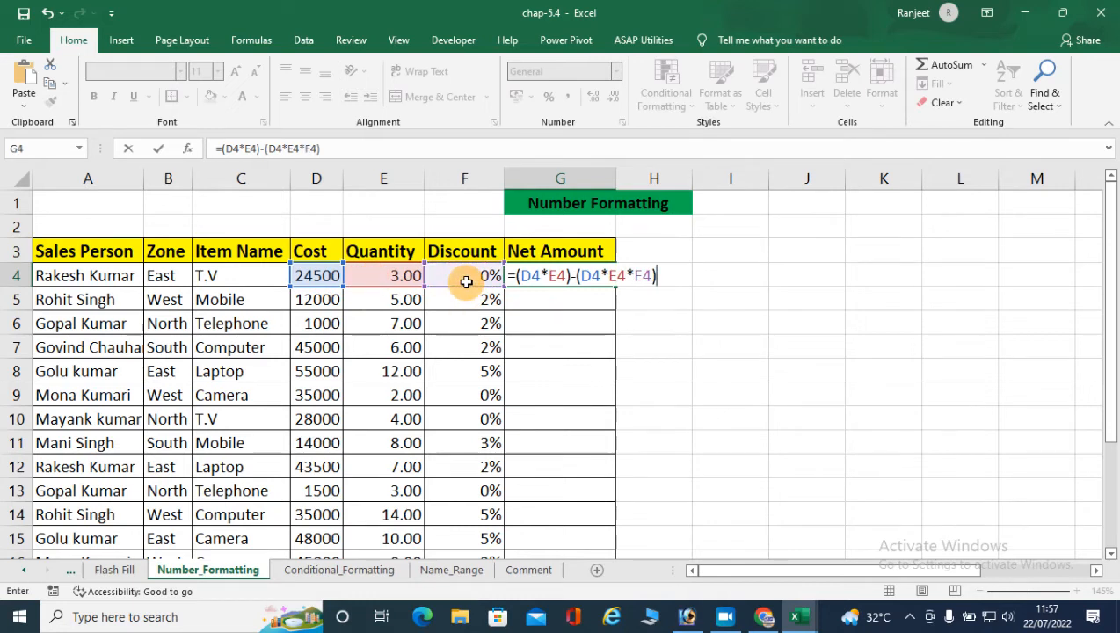
{"action": "type", "text": ")"}
{"action": "key", "text": "Return"}
- Fill the Net Amount formula from G4 down to the last record in G21
{"action": "left_click", "coordinate": [559, 276]}
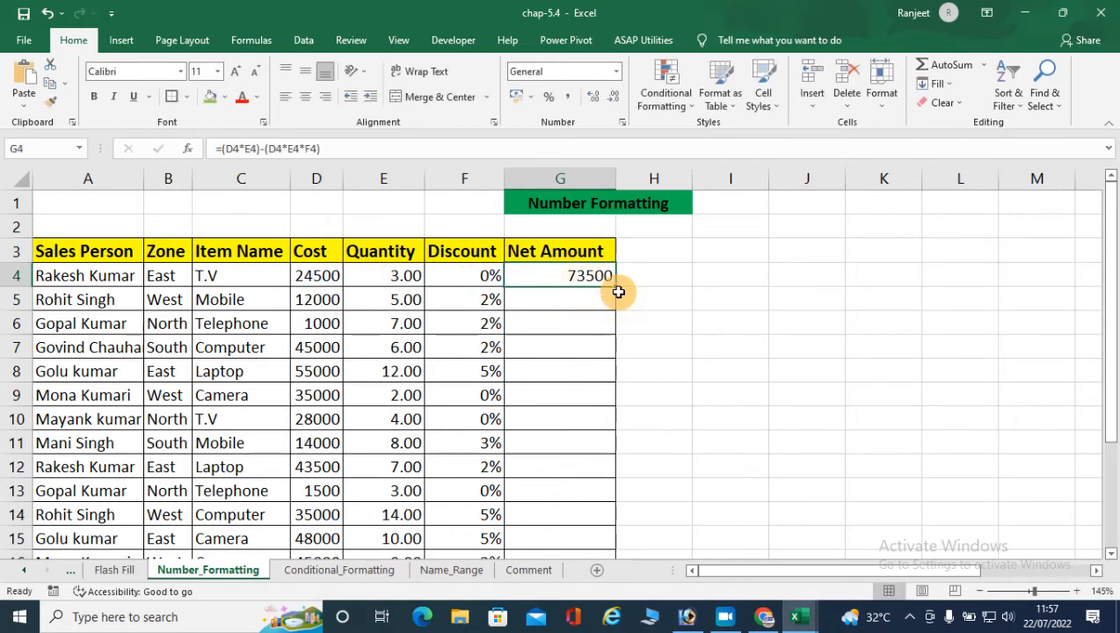
{"action": "double_click", "coordinate": [613, 287]}
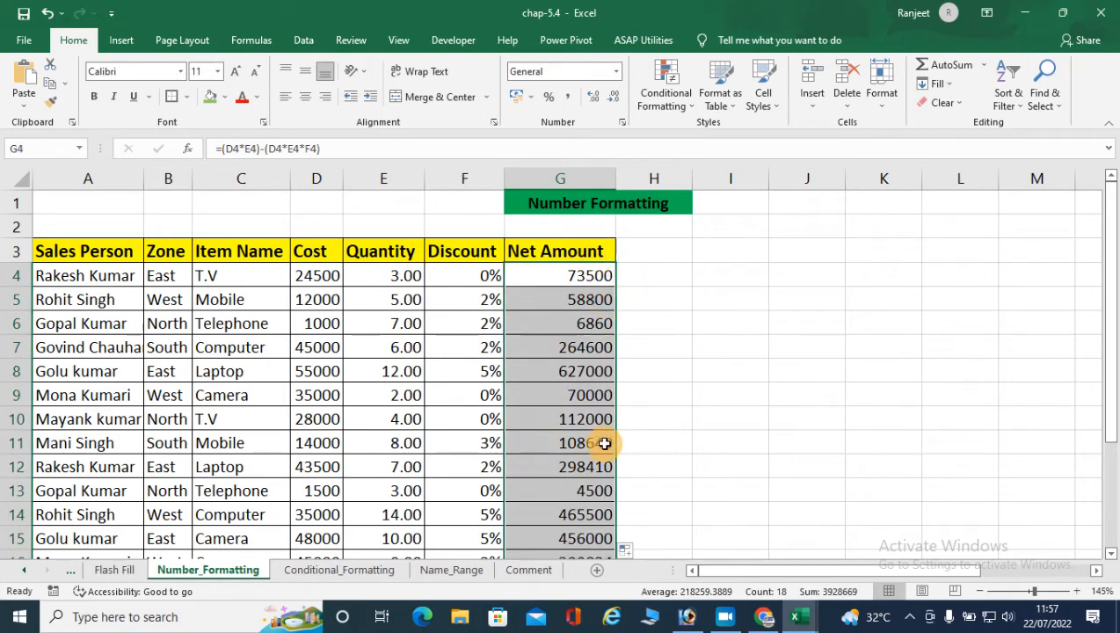
{"action": "scroll", "coordinate": [601, 440], "scroll_direction": "down", "scroll_amount": 2}
{"action": "scroll", "coordinate": [602, 439], "scroll_direction": "down", "scroll_amount": 2}
{"action": "scroll", "coordinate": [602, 439], "scroll_direction": "up", "scroll_amount": 4}
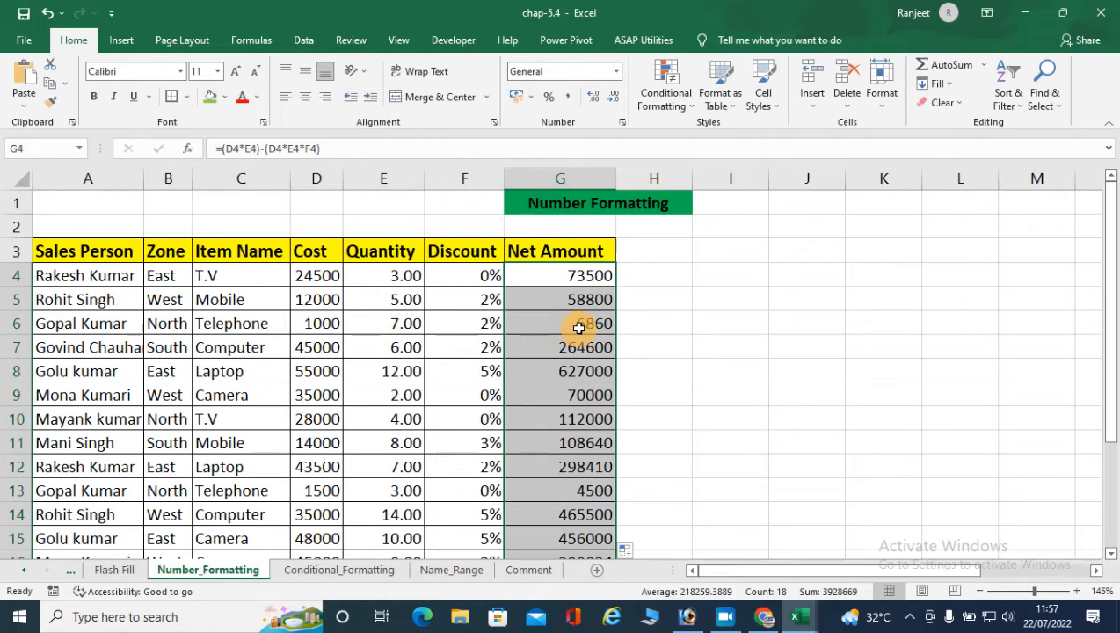
- Apply the comma style to the Net Amount values and reset them to the General format
{"action": "left_click", "coordinate": [569, 103]}
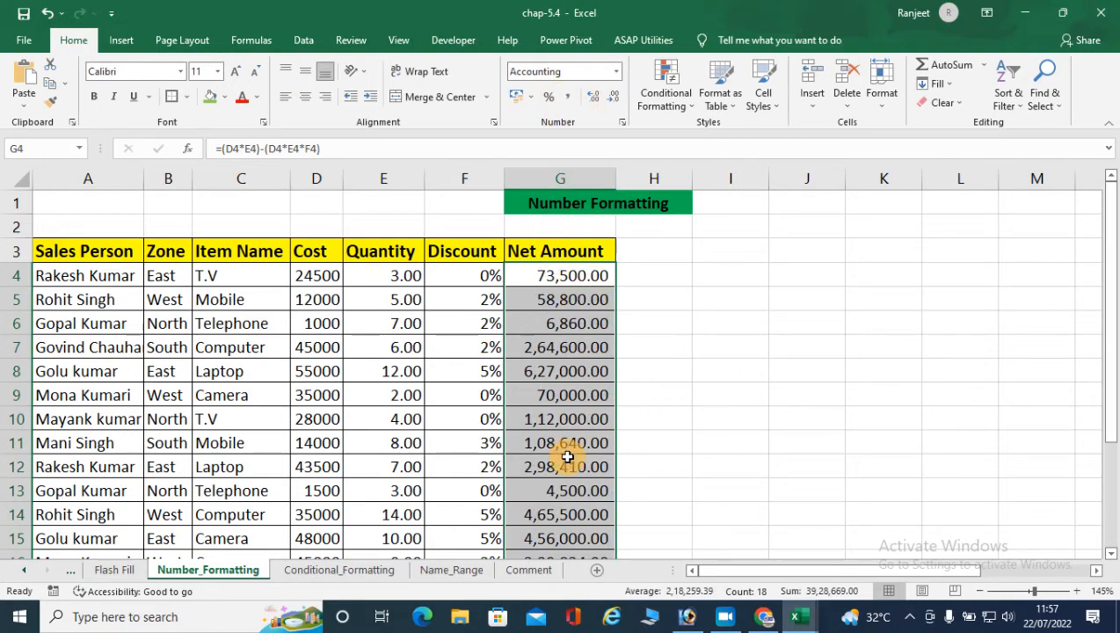
{"action": "scroll", "coordinate": [566, 458], "scroll_direction": "down", "scroll_amount": 2}
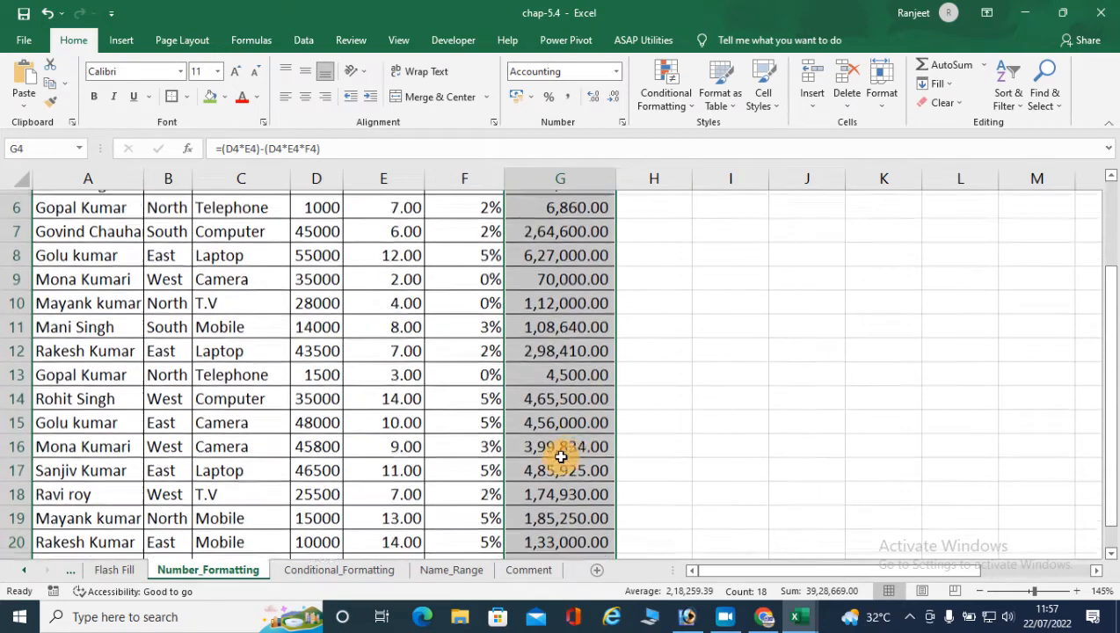
{"action": "scroll", "coordinate": [571, 479], "scroll_direction": "up", "scroll_amount": 2}
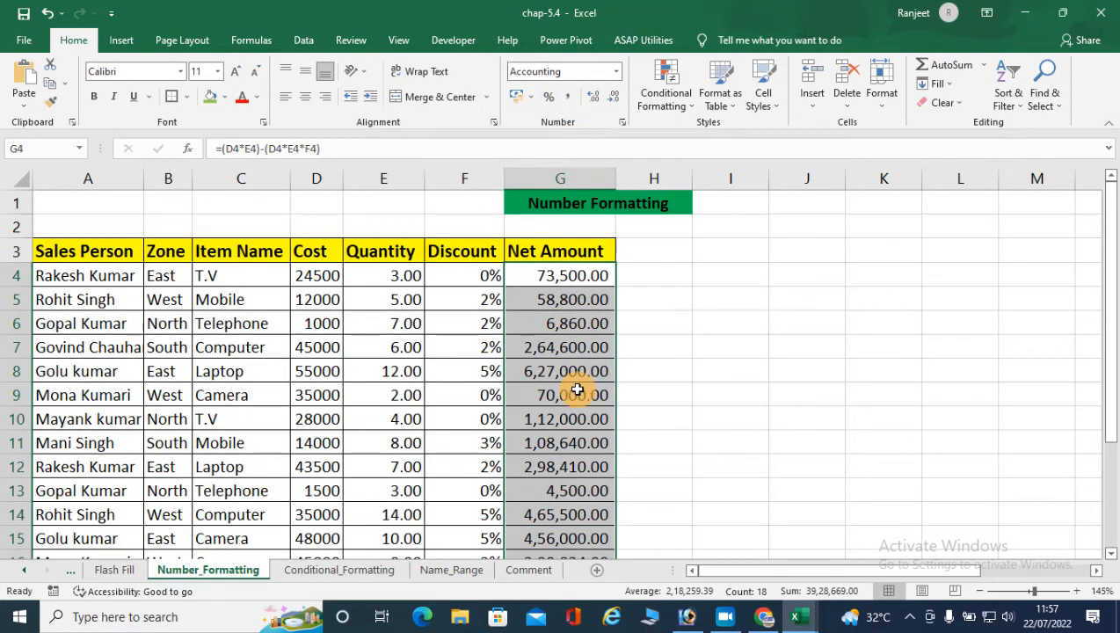
{"action": "left_click", "coordinate": [616, 71]}
{"action": "left_click", "coordinate": [562, 97]}
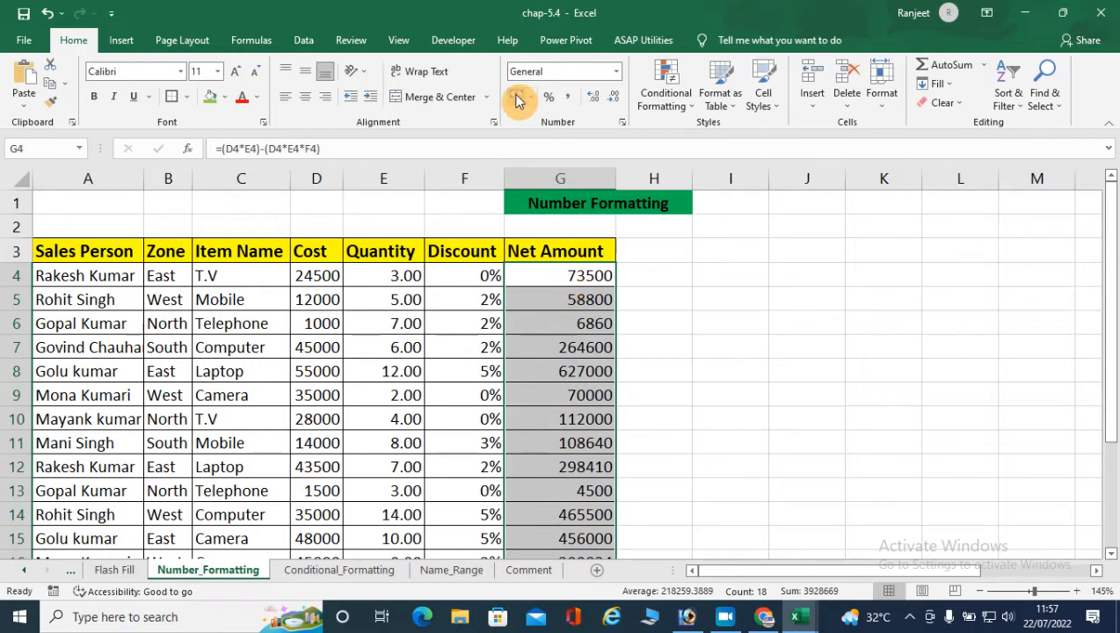
- Apply the ₹ Accounting format to the Net Amount values and autofit column G to its contents
{"action": "left_click", "coordinate": [517, 99]}
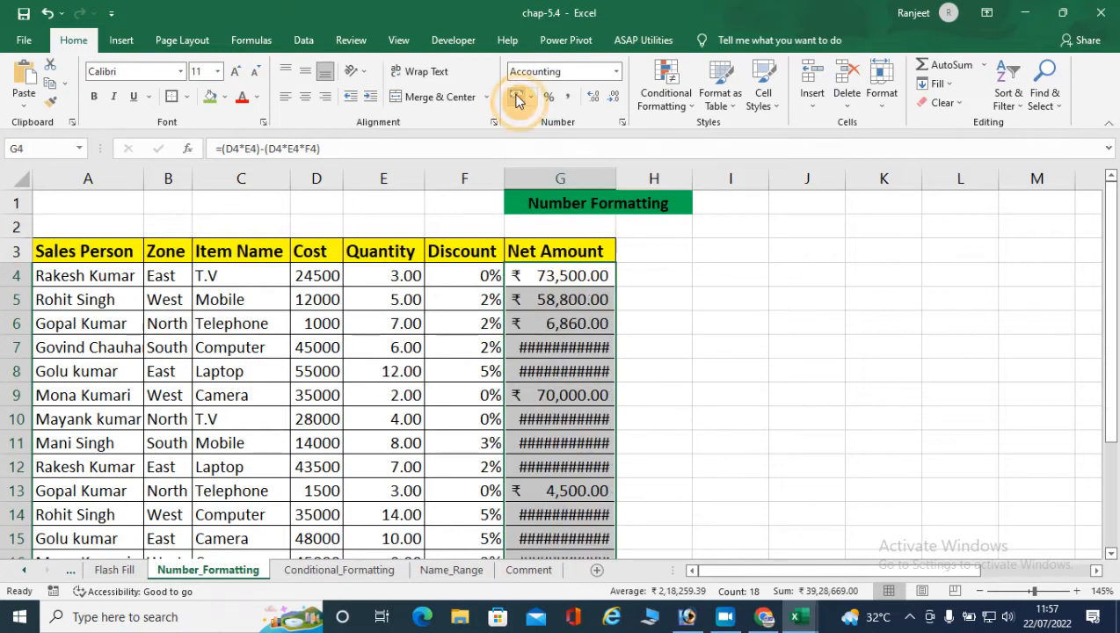
{"action": "double_click", "coordinate": [619, 173]}
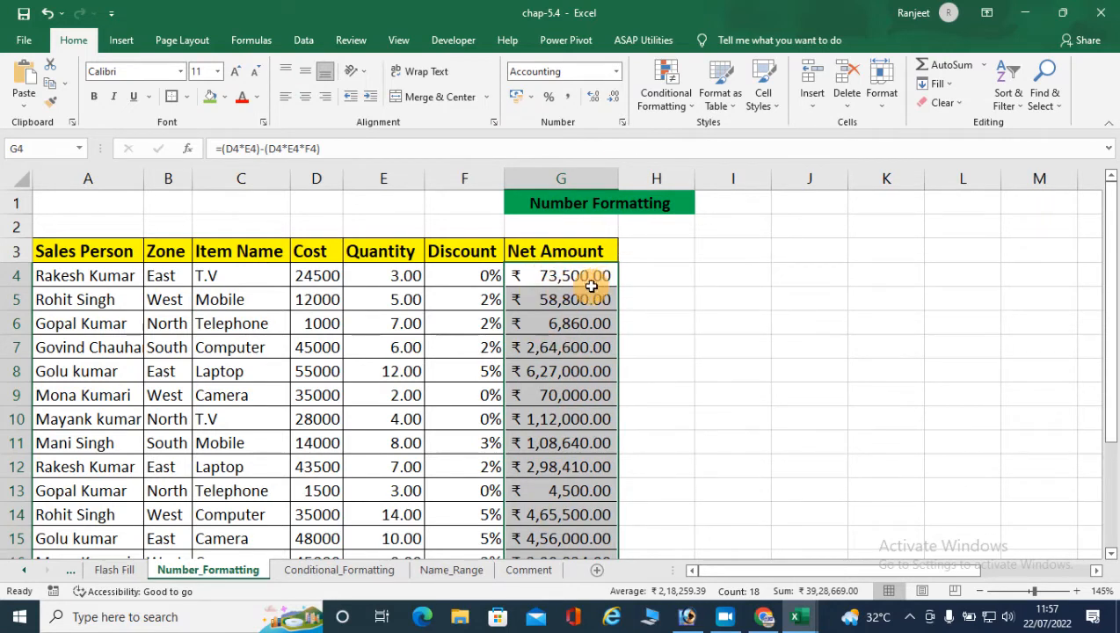
{"action": "scroll", "coordinate": [523, 443], "scroll_direction": "down", "scroll_amount": 4}
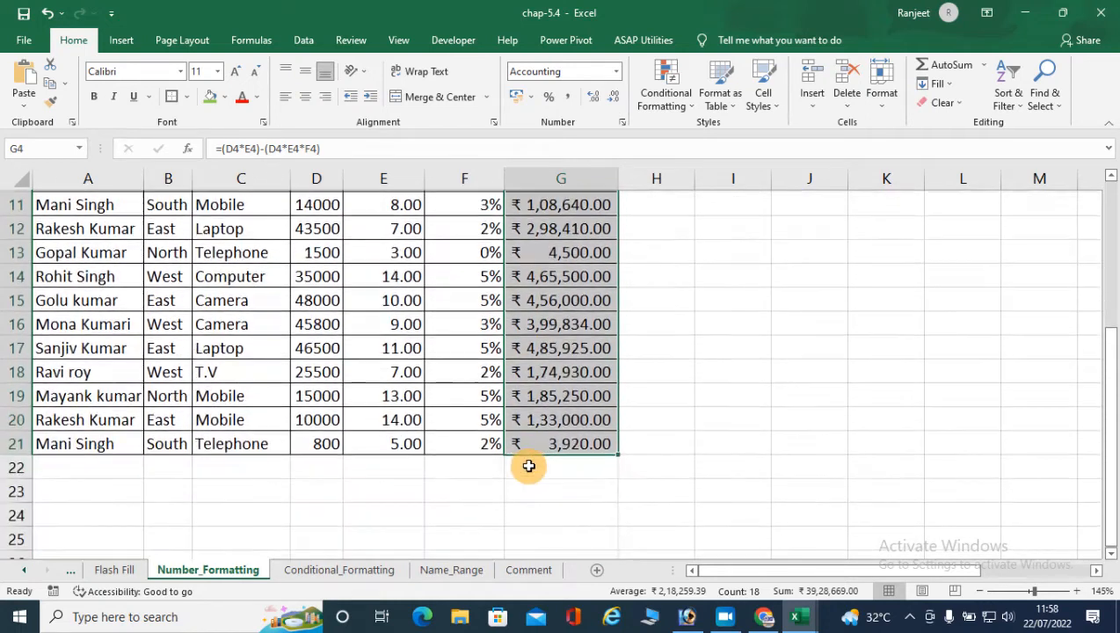
{"action": "scroll", "coordinate": [528, 466], "scroll_direction": "up", "scroll_amount": 2}
{"action": "scroll", "coordinate": [528, 466], "scroll_direction": "up", "scroll_amount": 2}
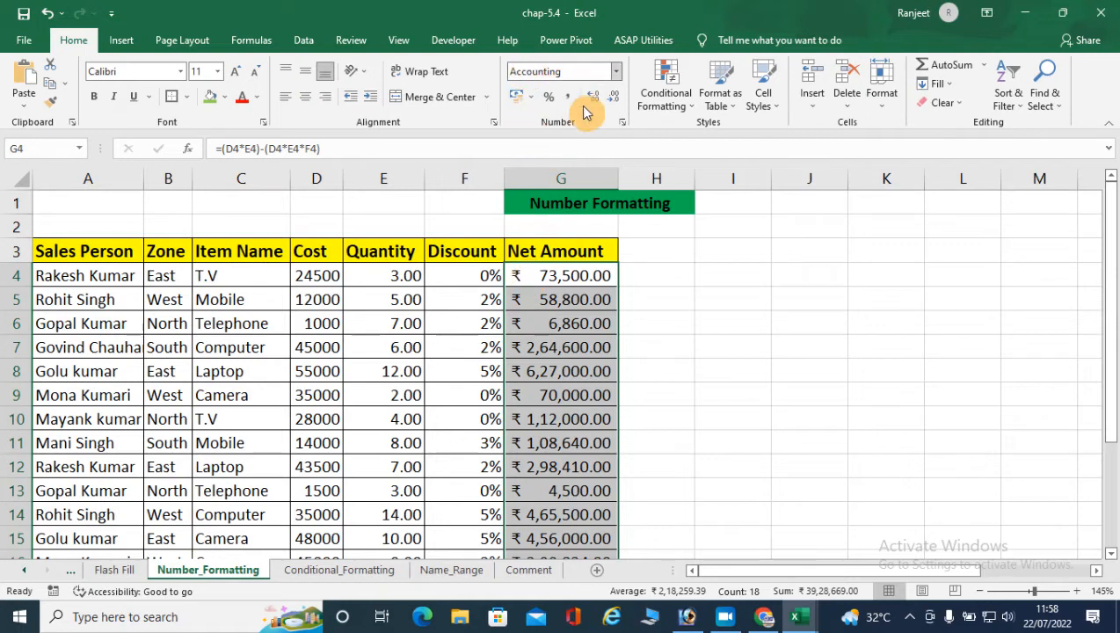
- Switch the Net Amount values to the Currency format and back to Accounting to compare the two
{"action": "left_click", "coordinate": [615, 71]}
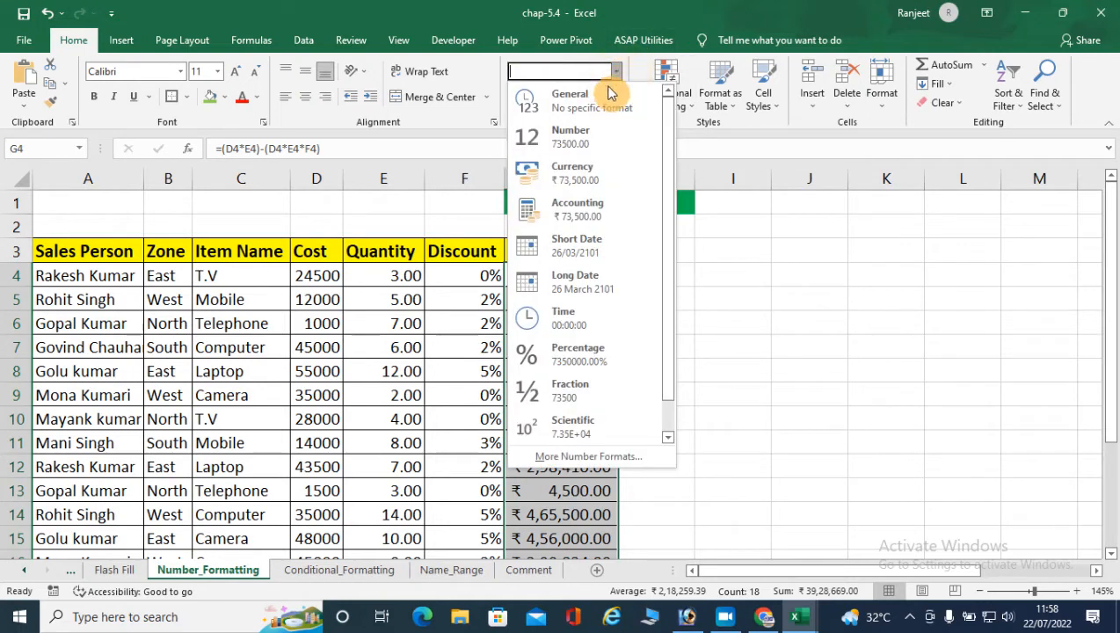
{"action": "left_click", "coordinate": [567, 180]}
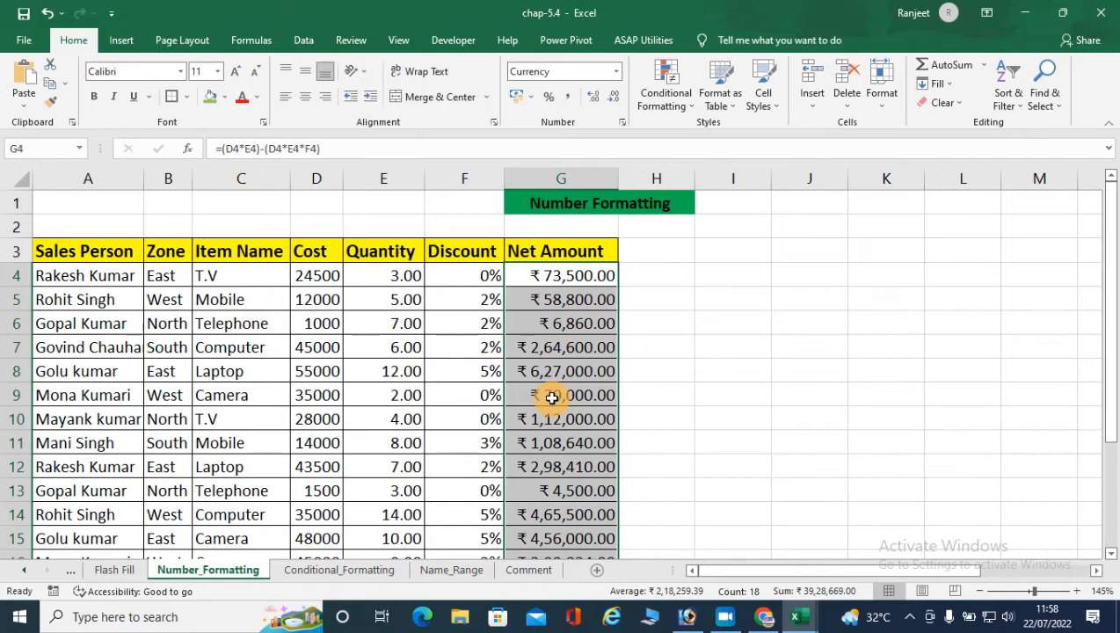
{"action": "left_click", "coordinate": [616, 71]}
{"action": "left_click", "coordinate": [579, 217]}
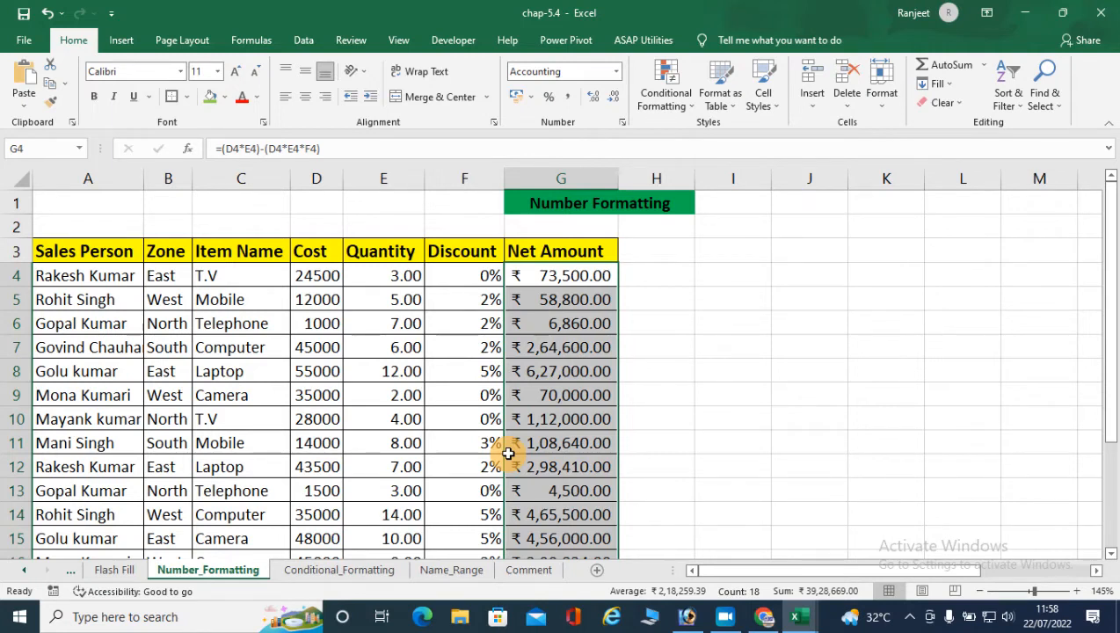
- Try the Short Date, Long Date and Time formats one after another on the Net Amount values
{"action": "left_click", "coordinate": [616, 71]}
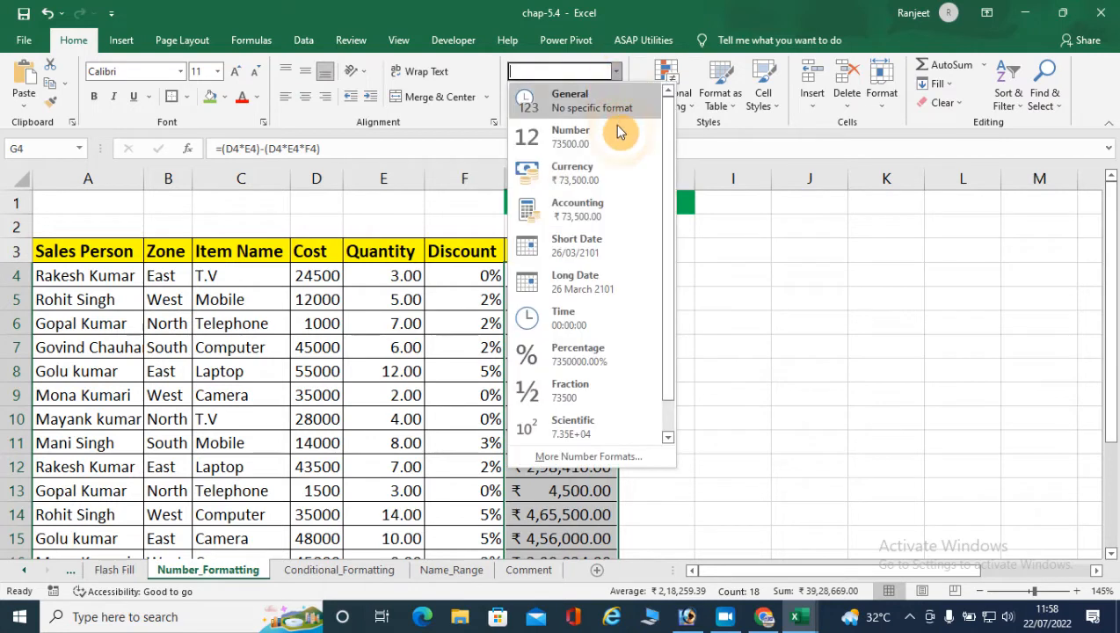
{"action": "left_click", "coordinate": [589, 243]}
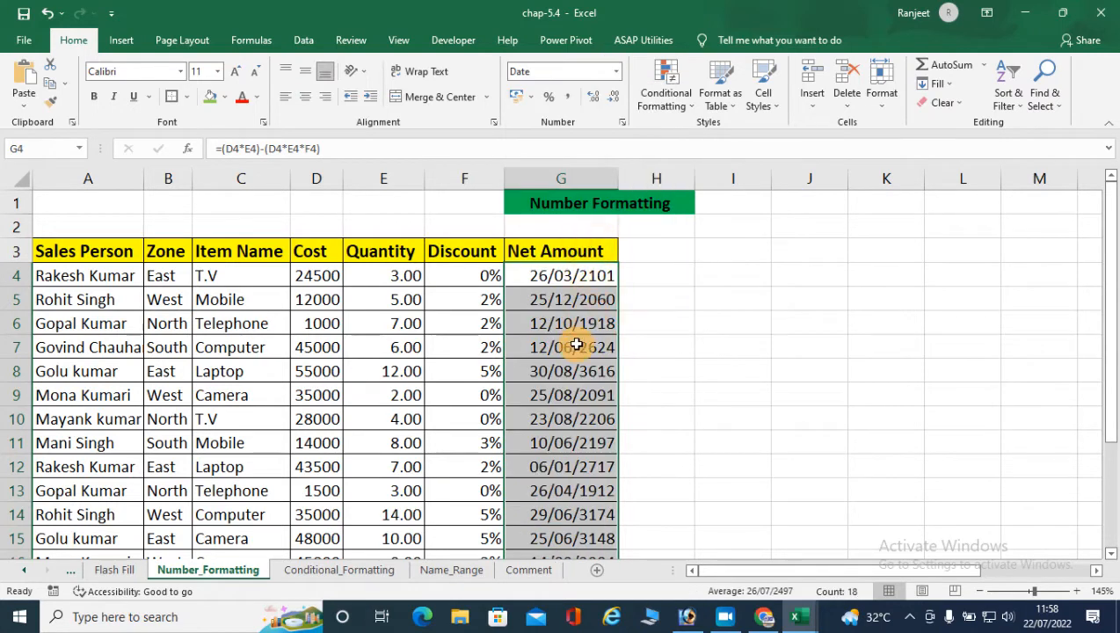
{"action": "left_click", "coordinate": [616, 72]}
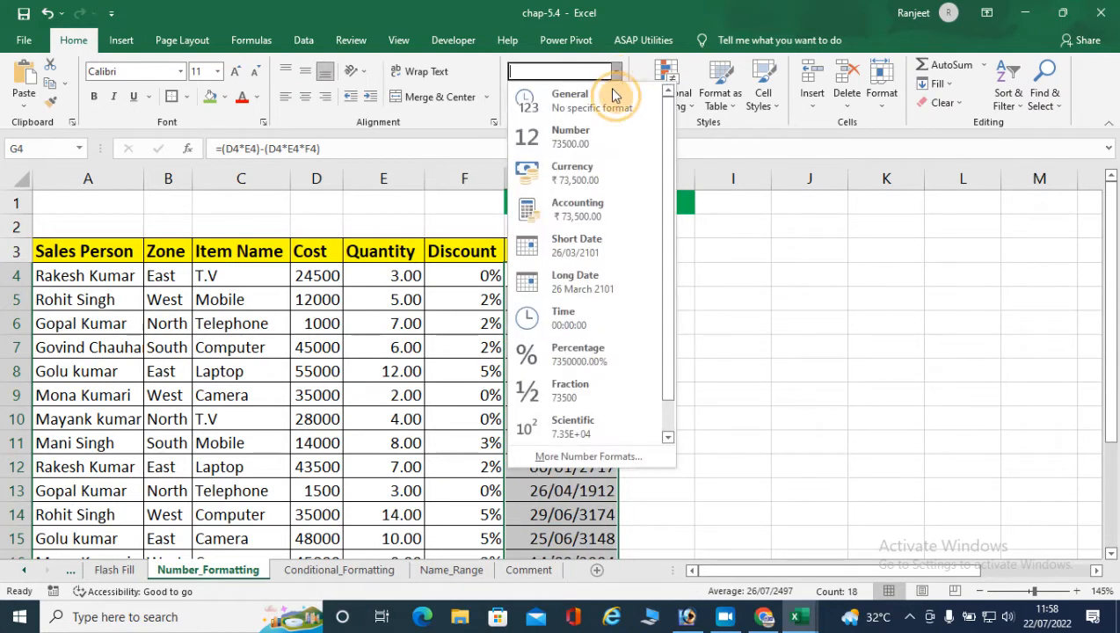
{"action": "left_click", "coordinate": [580, 289]}
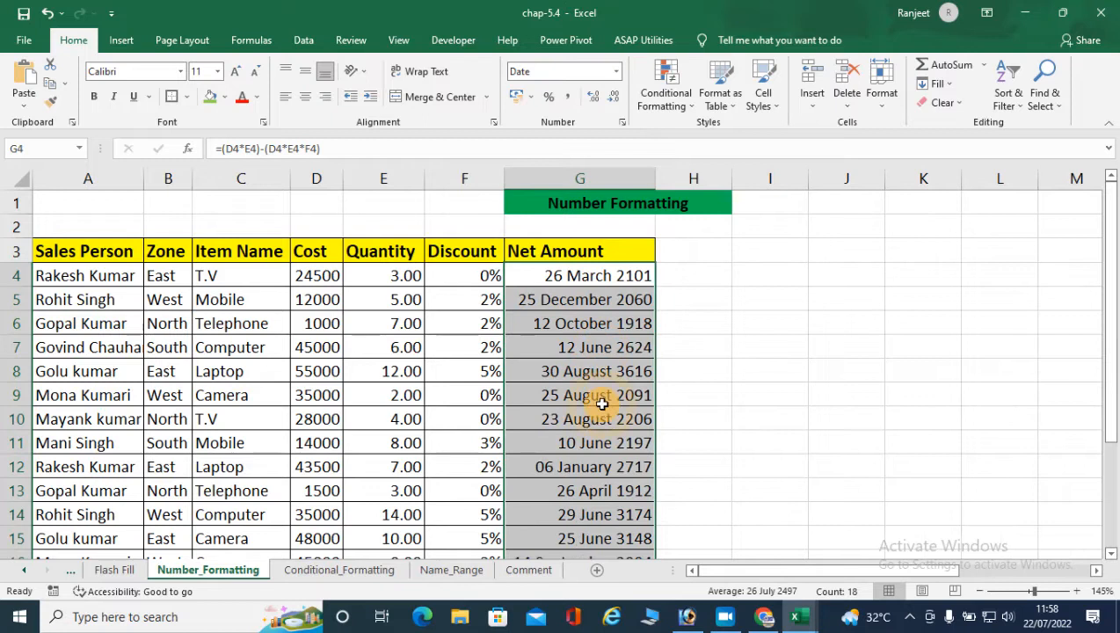
{"action": "left_click", "coordinate": [616, 71]}
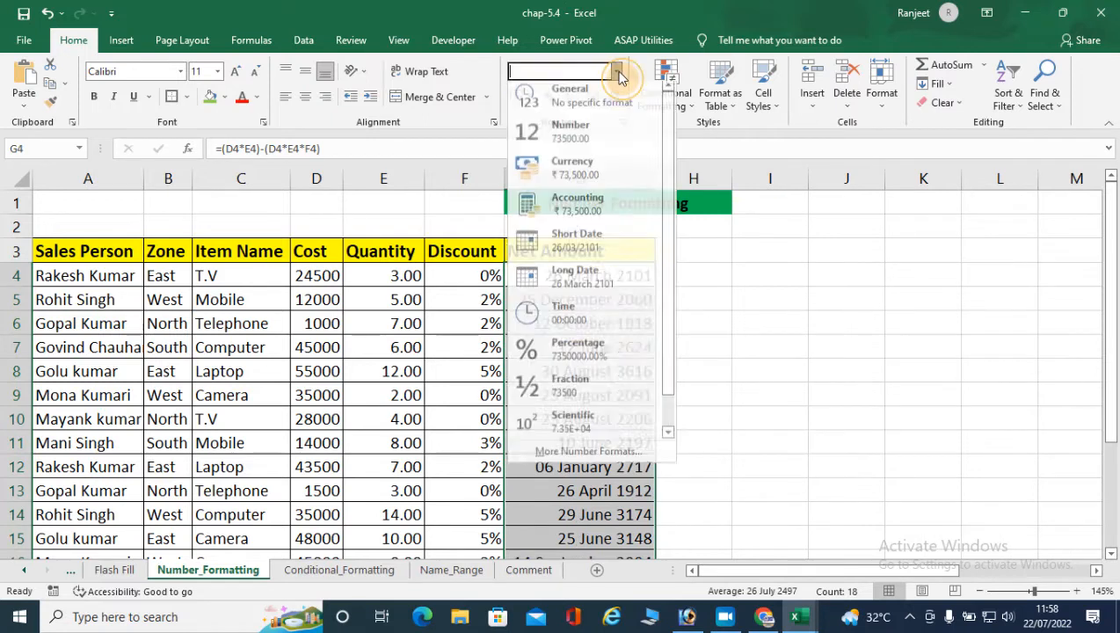
{"action": "left_click", "coordinate": [566, 322]}
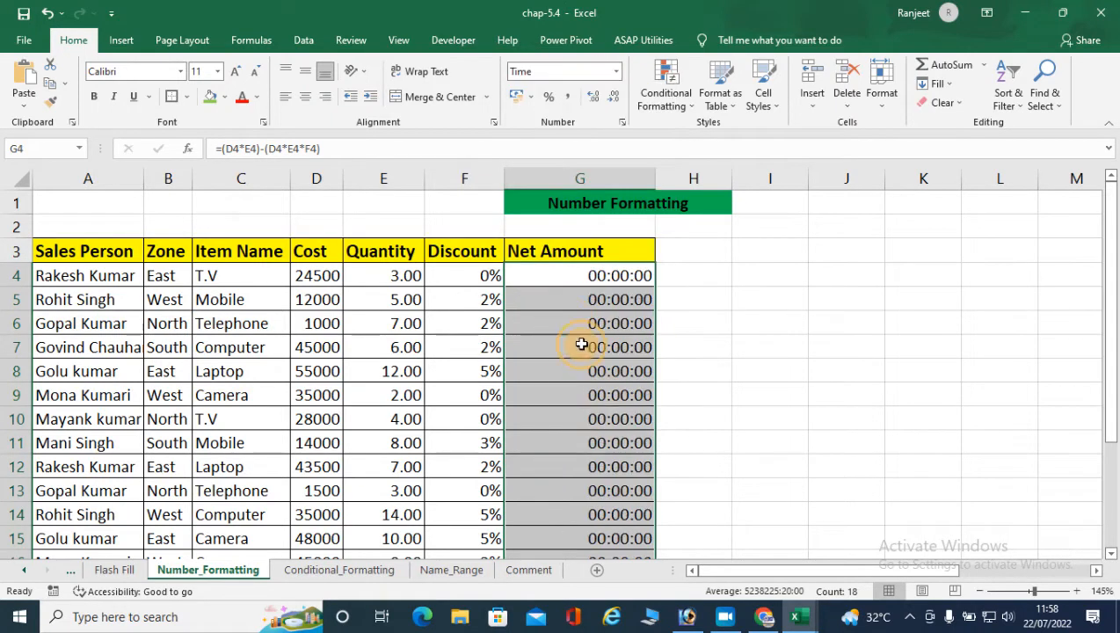
- Switch the Net Amount values to the Currency format and return them to Accounting
{"action": "left_click", "coordinate": [616, 71]}
{"action": "left_click", "coordinate": [563, 179]}
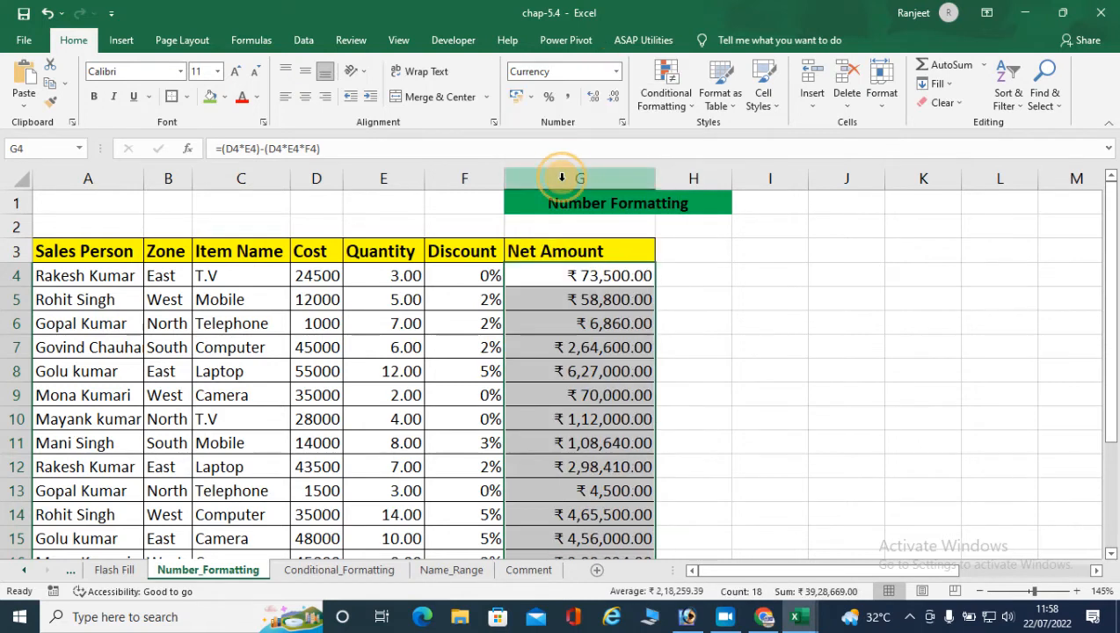
{"action": "left_click", "coordinate": [616, 72]}
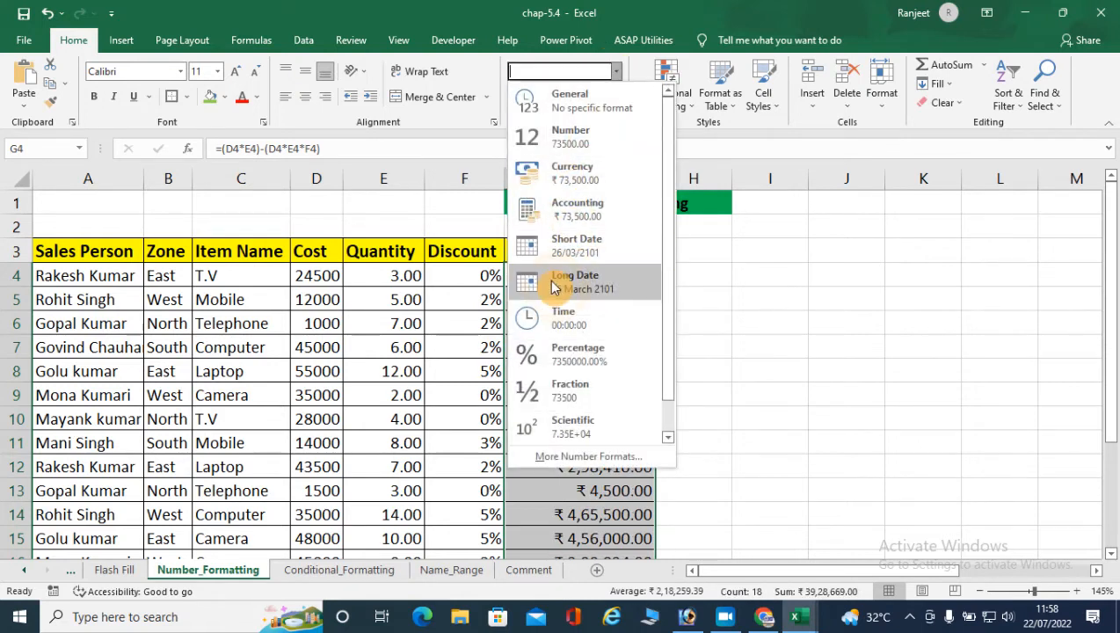
{"action": "left_click", "coordinate": [564, 211]}
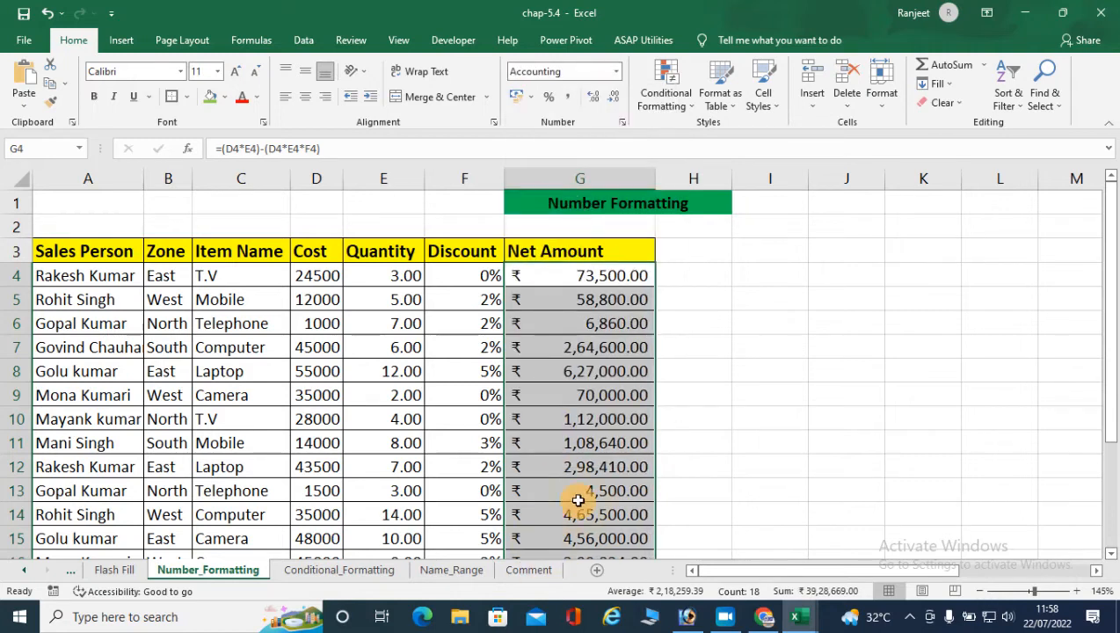
- Enter .5 in cell J5 and apply the Fraction format to it
{"action": "left_click", "coordinate": [616, 71]}
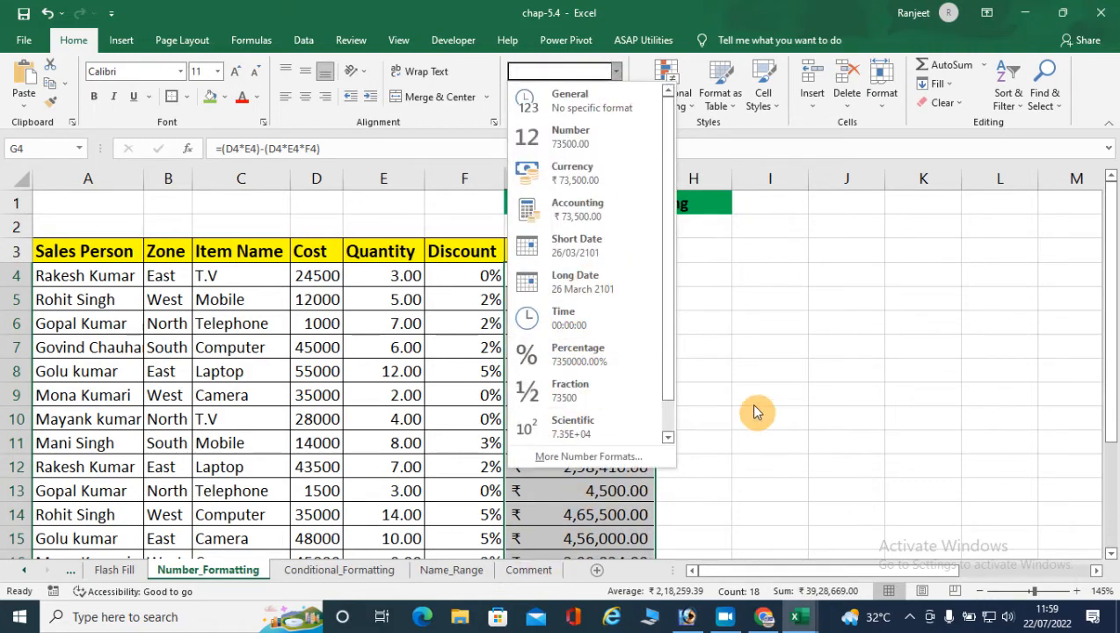
{"action": "left_click", "coordinate": [824, 295]}
{"action": "left_click", "coordinate": [834, 296]}
{"action": "type", "text": ".5"}
{"action": "key", "text": "Return"}
{"action": "left_click", "coordinate": [843, 295]}
{"action": "left_click", "coordinate": [616, 79]}
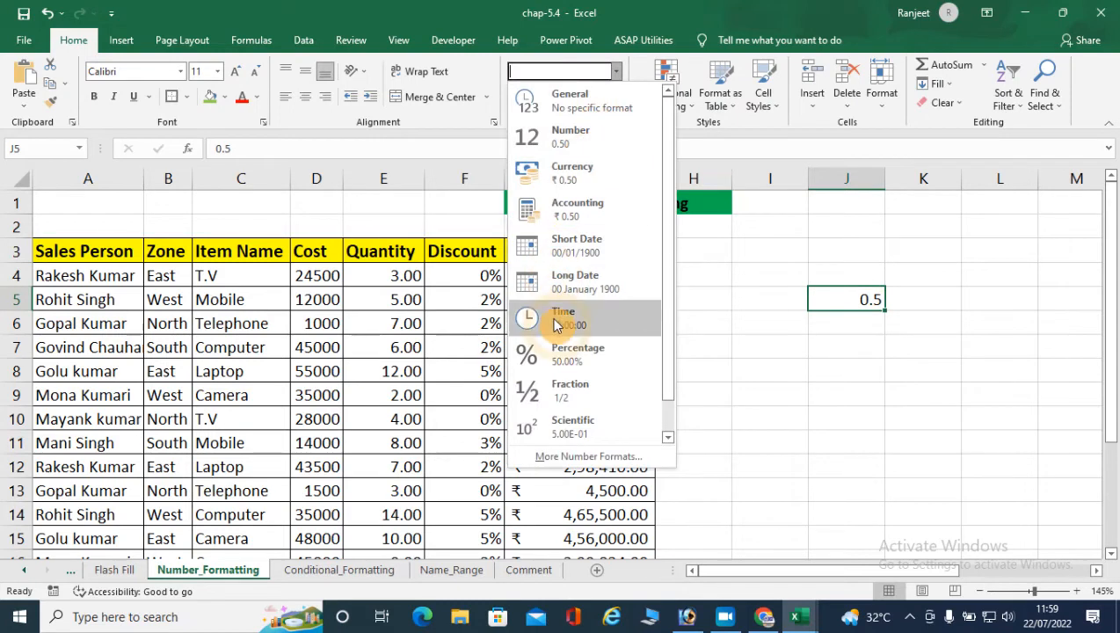
{"action": "left_click", "coordinate": [568, 400]}
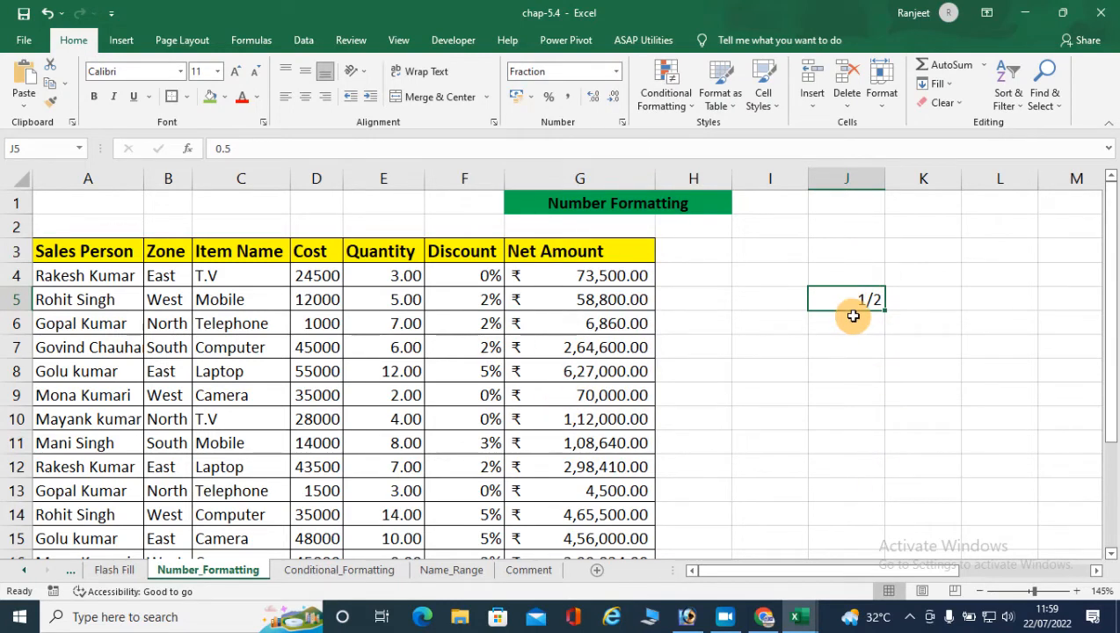
- Enter the formula =521548*254852 in cell J8
{"action": "left_click", "coordinate": [616, 71]}
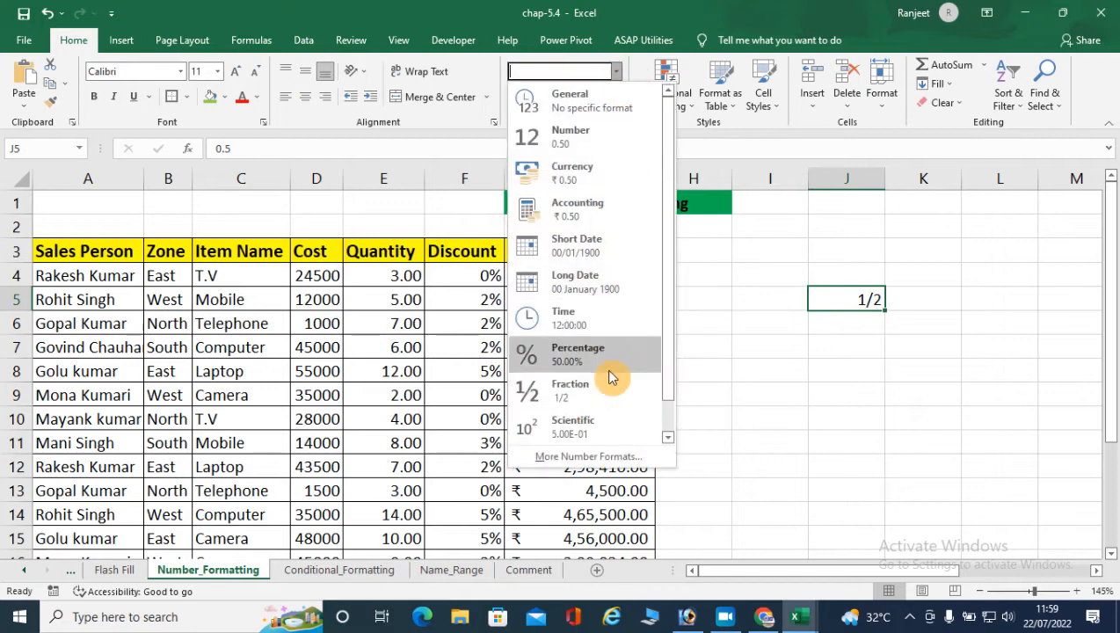
{"action": "scroll", "coordinate": [602, 415], "scroll_direction": "down", "scroll_amount": 1}
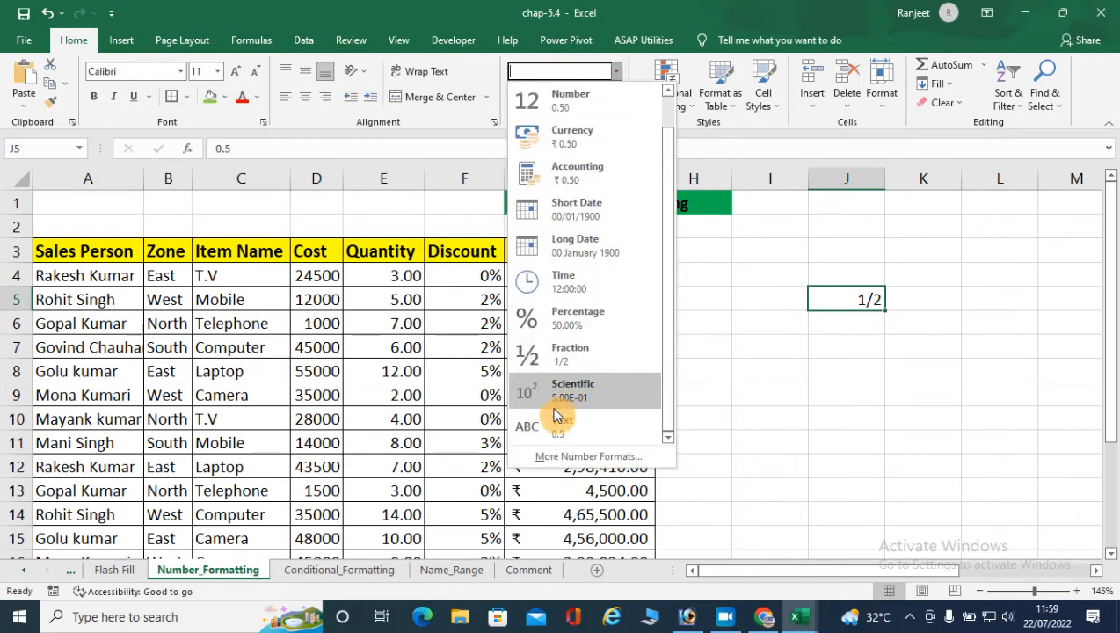
{"action": "left_click", "coordinate": [841, 347]}
{"action": "left_click", "coordinate": [851, 368]}
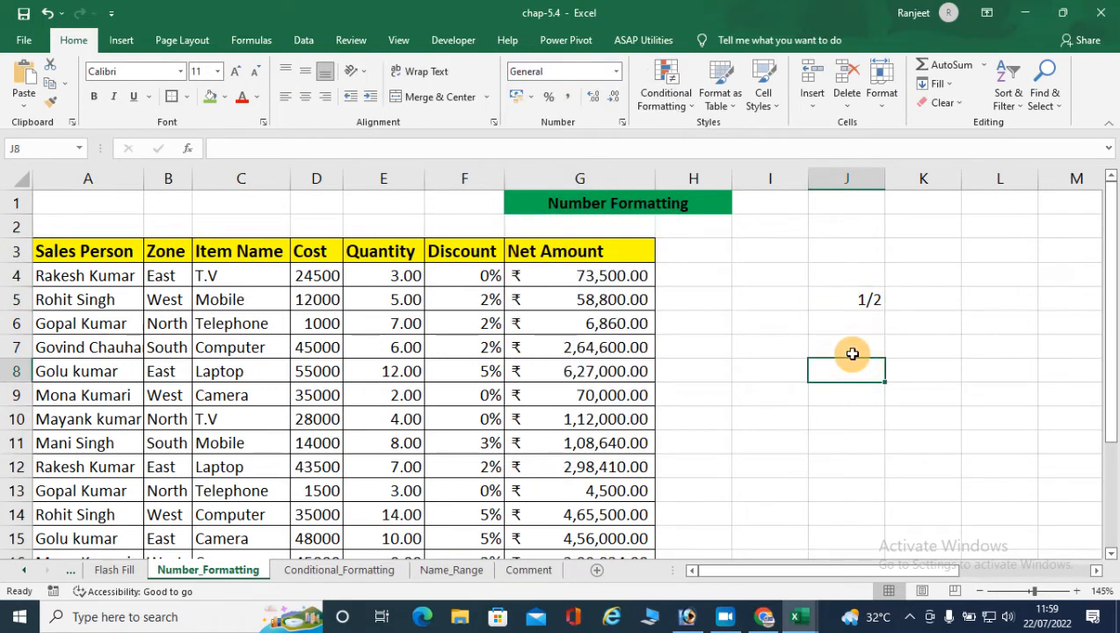
{"action": "type", "text": "=521548*254852"}
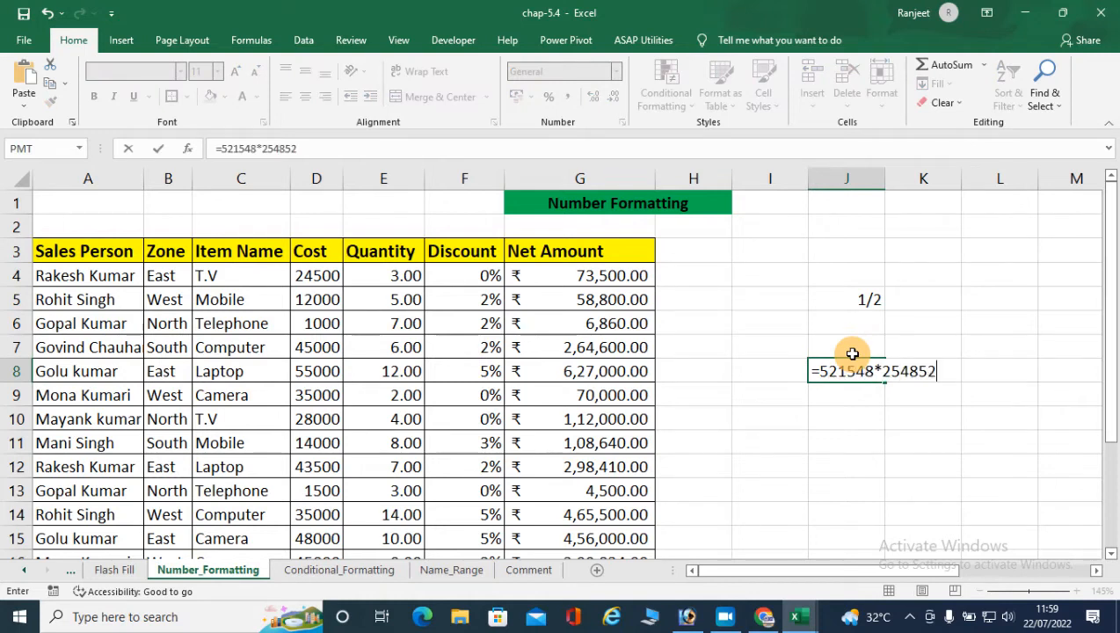
{"action": "key", "text": "Return"}
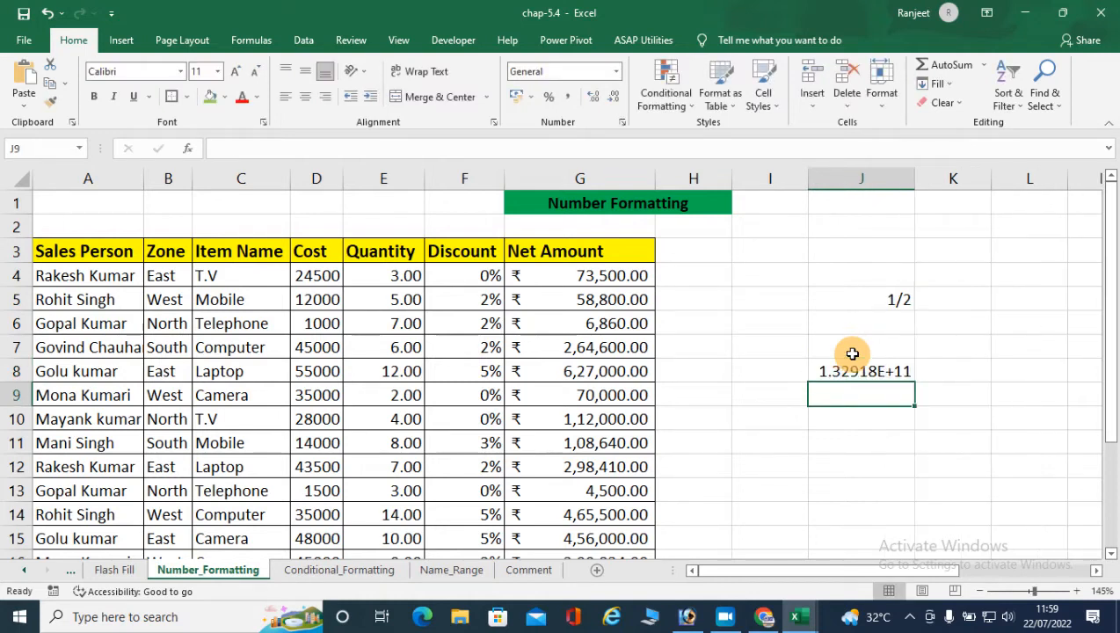
- Apply the Scientific format to the multiplication result in J8
{"action": "left_click", "coordinate": [880, 370]}
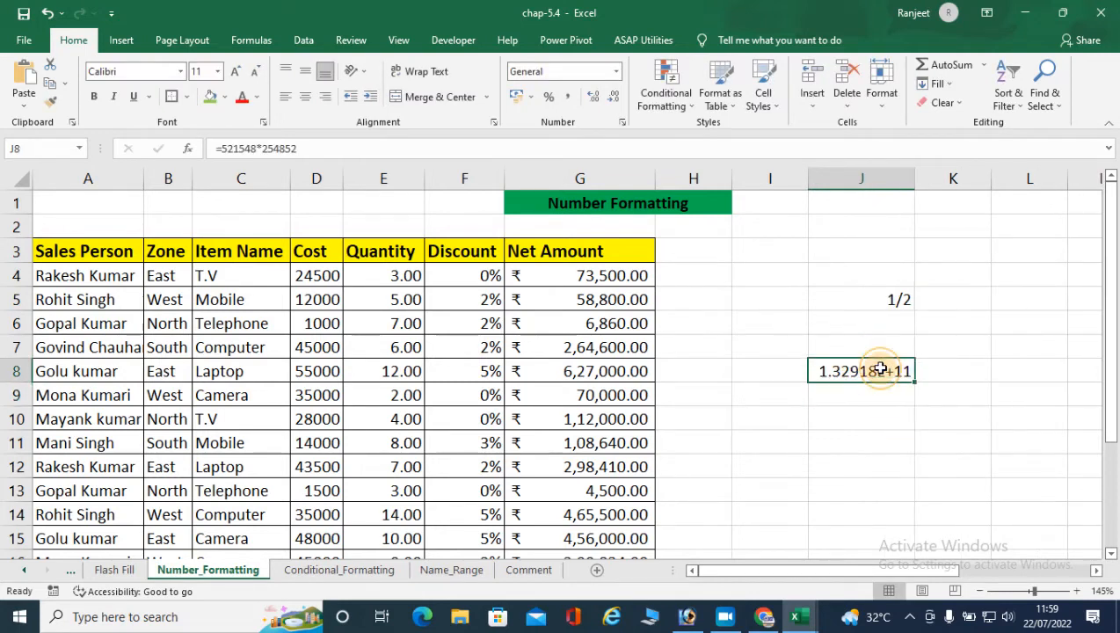
{"action": "left_click", "coordinate": [616, 71]}
{"action": "left_click", "coordinate": [569, 423]}
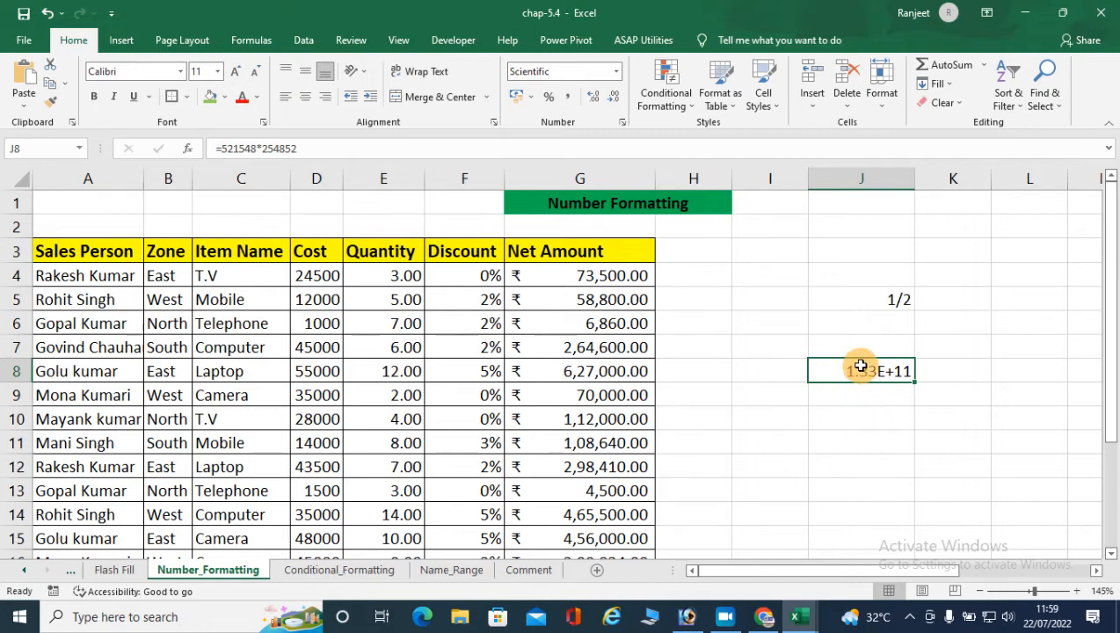
- Reset J8 to the General format and clear its contents
{"action": "left_click", "coordinate": [615, 71]}
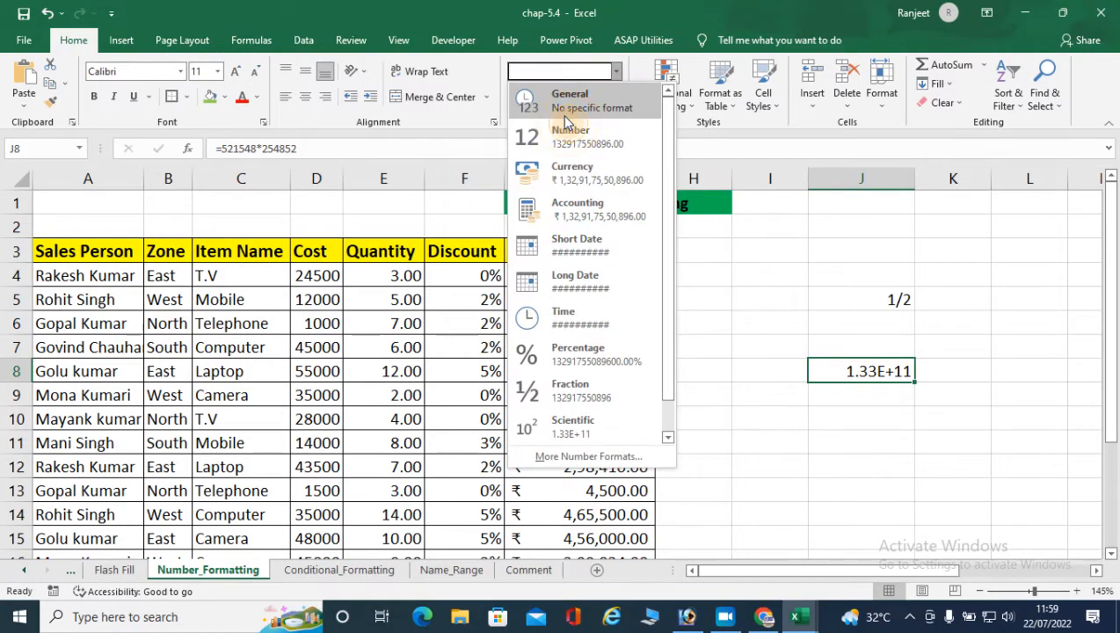
{"action": "left_click", "coordinate": [566, 118]}
{"action": "left_click", "coordinate": [617, 76]}
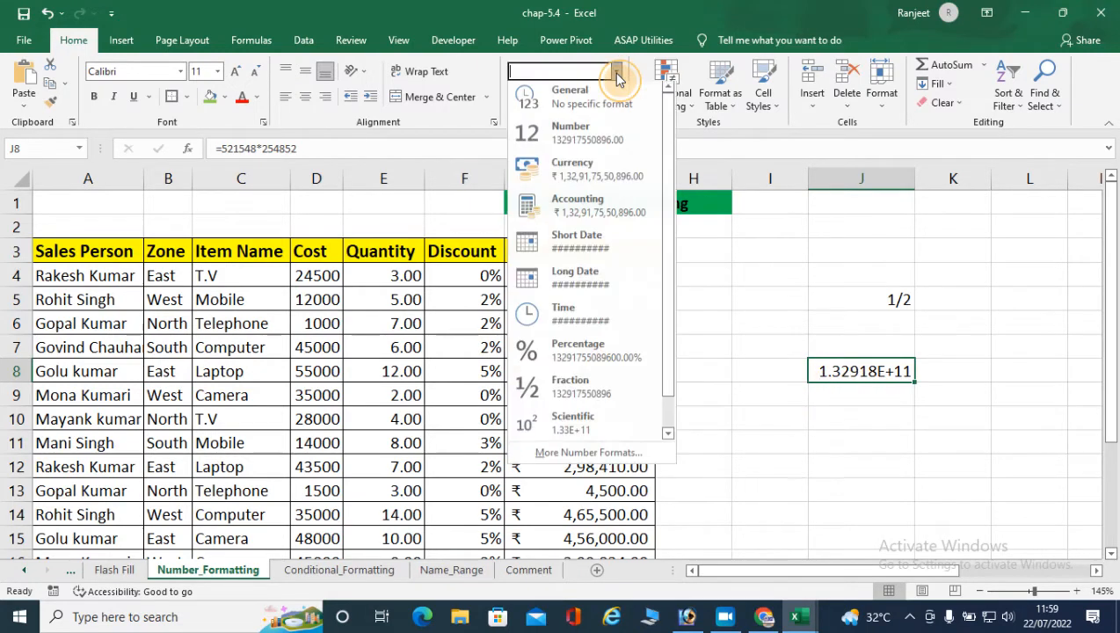
{"action": "left_click", "coordinate": [864, 369]}
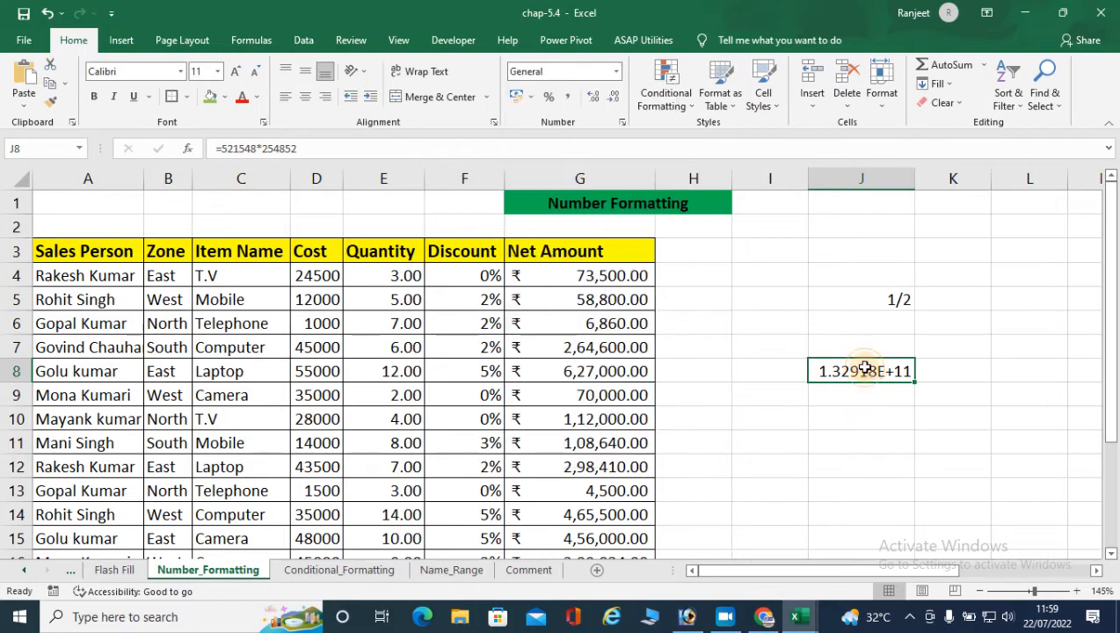
{"action": "left_click", "coordinate": [616, 71]}
{"action": "scroll", "coordinate": [622, 374], "scroll_direction": "down", "scroll_amount": 1}
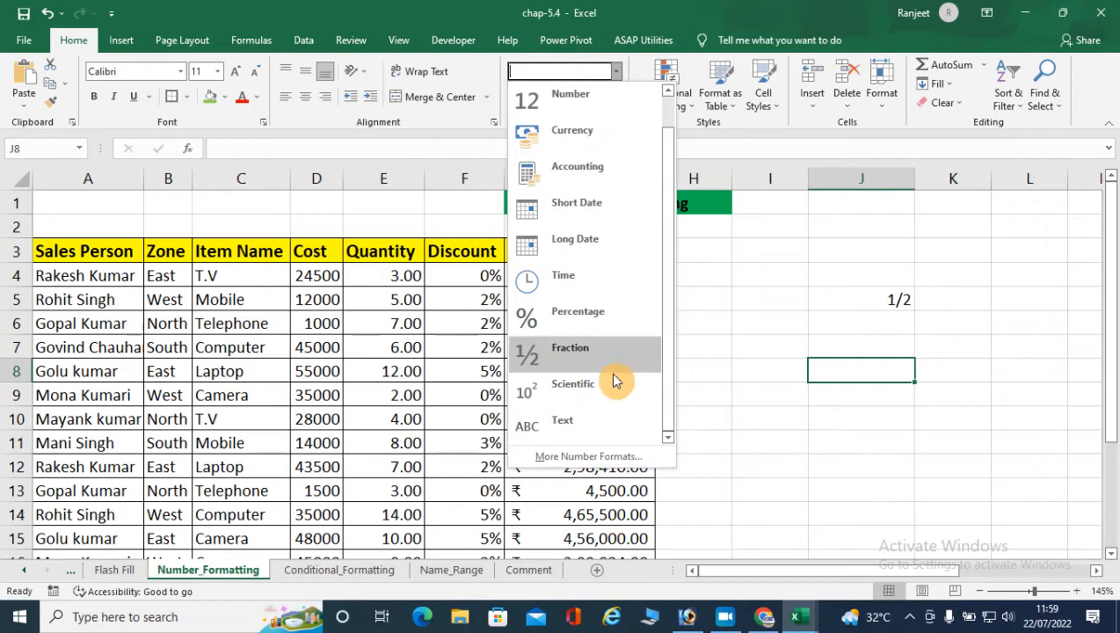
{"action": "left_click", "coordinate": [849, 374]}
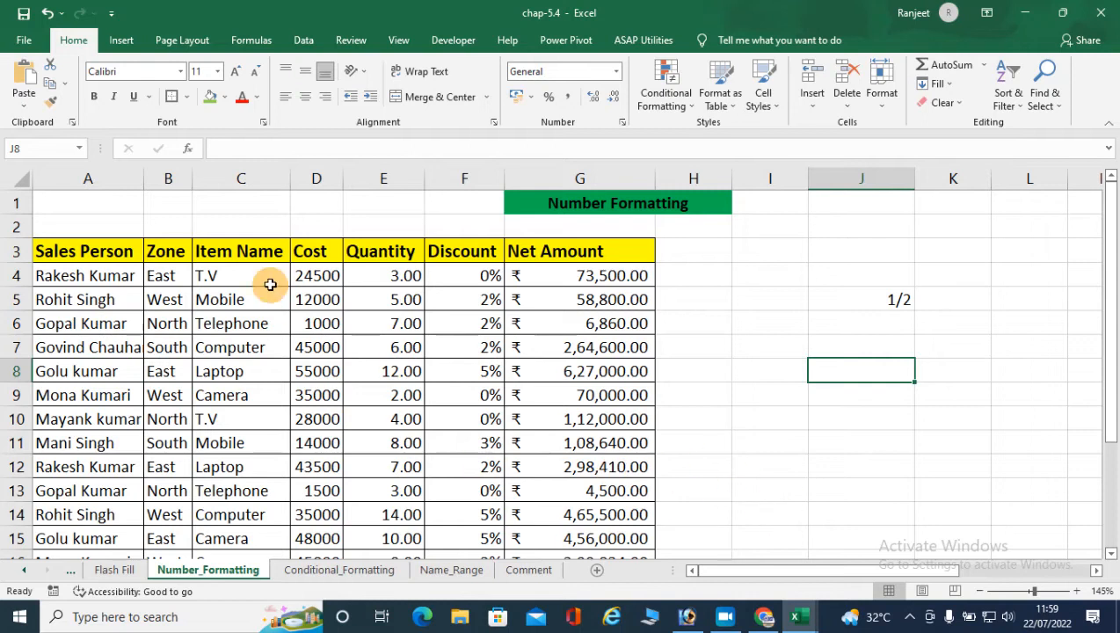
{"action": "left_click", "coordinate": [619, 76]}
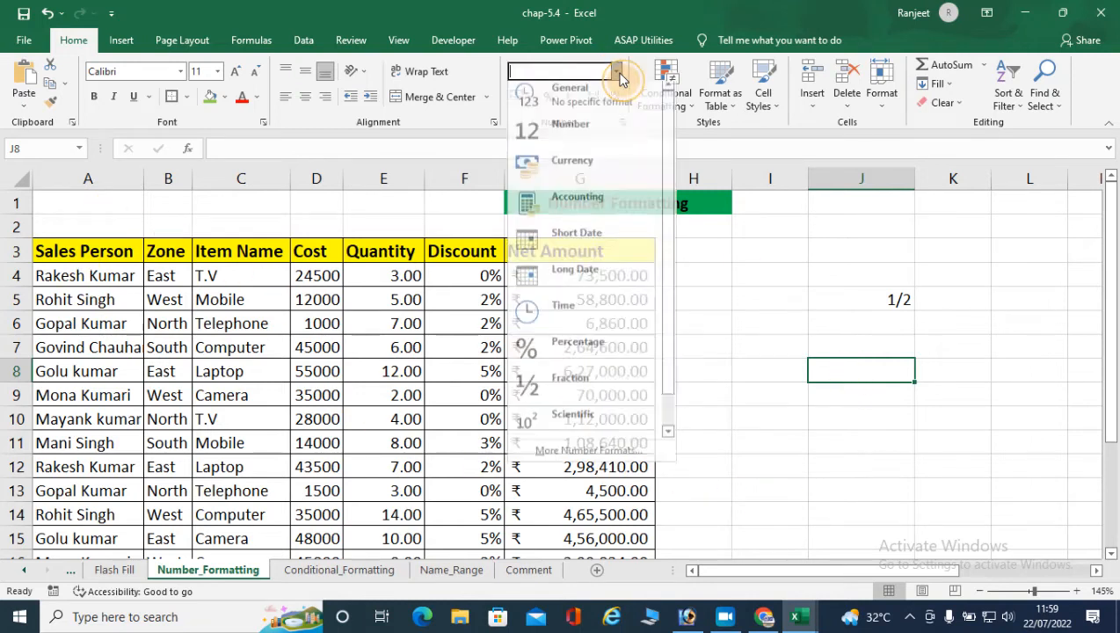
{"action": "scroll", "coordinate": [583, 426], "scroll_direction": "down", "scroll_amount": 1}
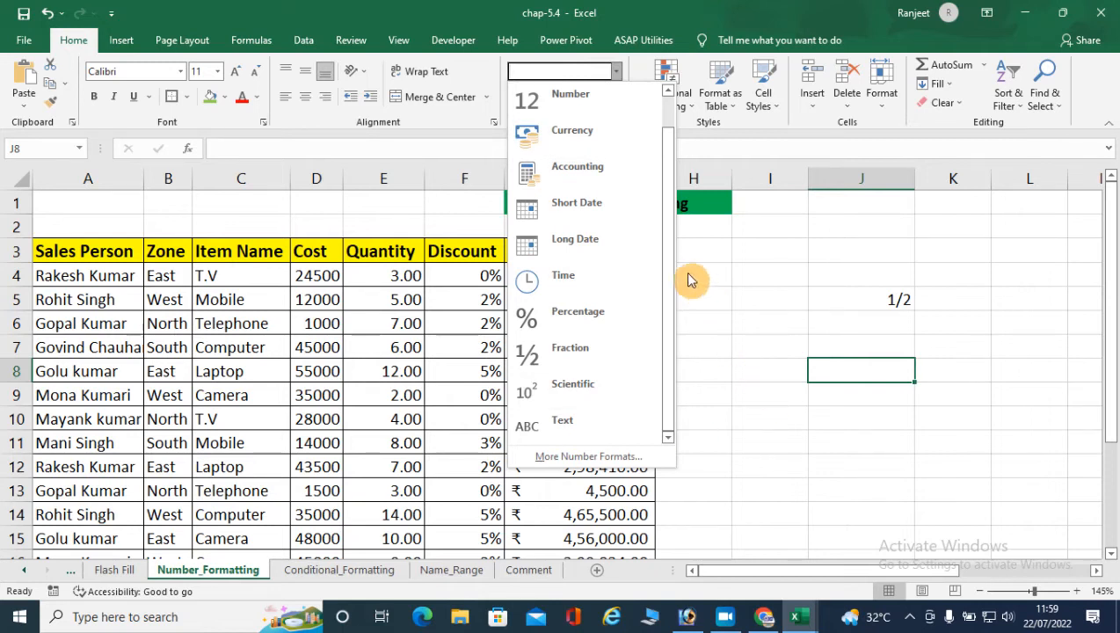
{"action": "left_click", "coordinate": [876, 365]}
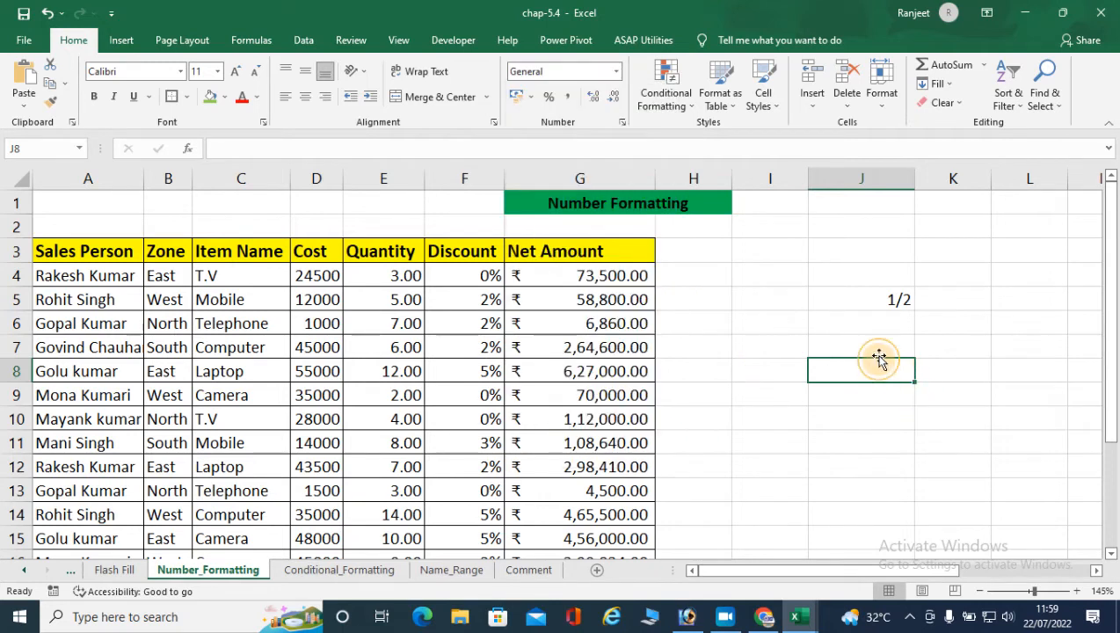
- Enter the date 1/7/2022 in cell J3
{"action": "left_click", "coordinate": [874, 291]}
{"action": "left_click", "coordinate": [867, 259]}
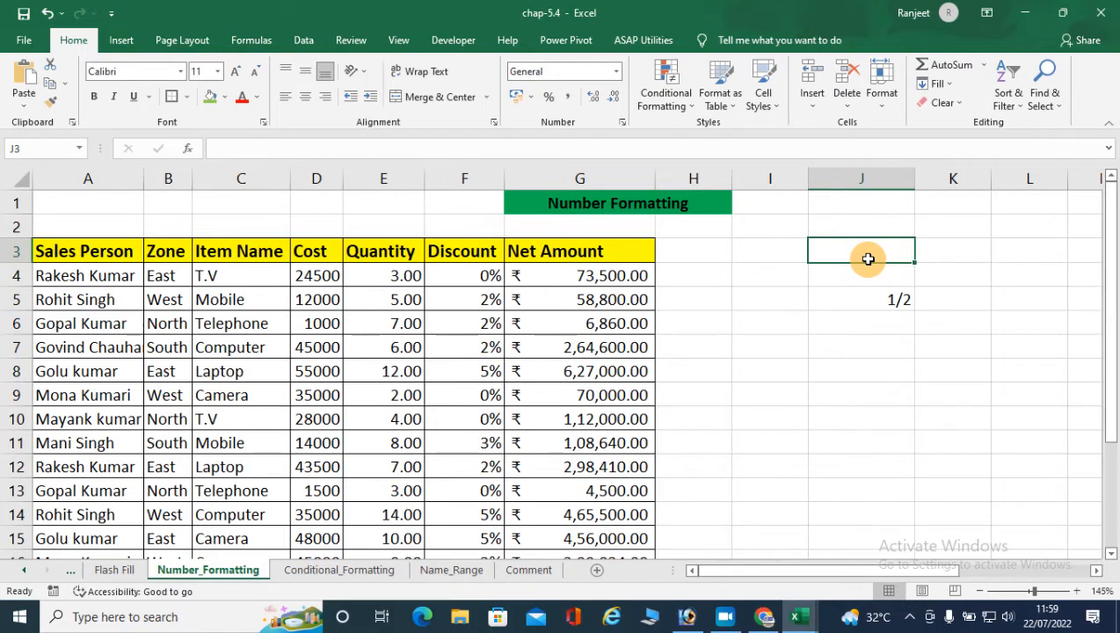
{"action": "type", "text": "1/7/22"}
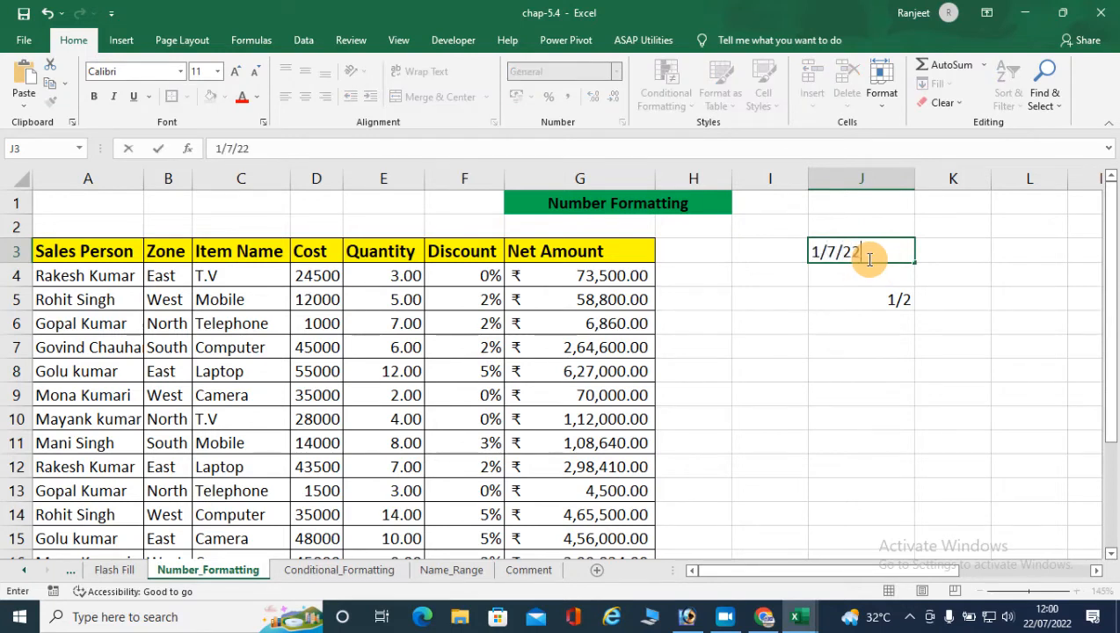
{"action": "key", "text": "Return"}
- Apply the Short Date format to the date in J3 and change it to Long Date
{"action": "left_click", "coordinate": [846, 253]}
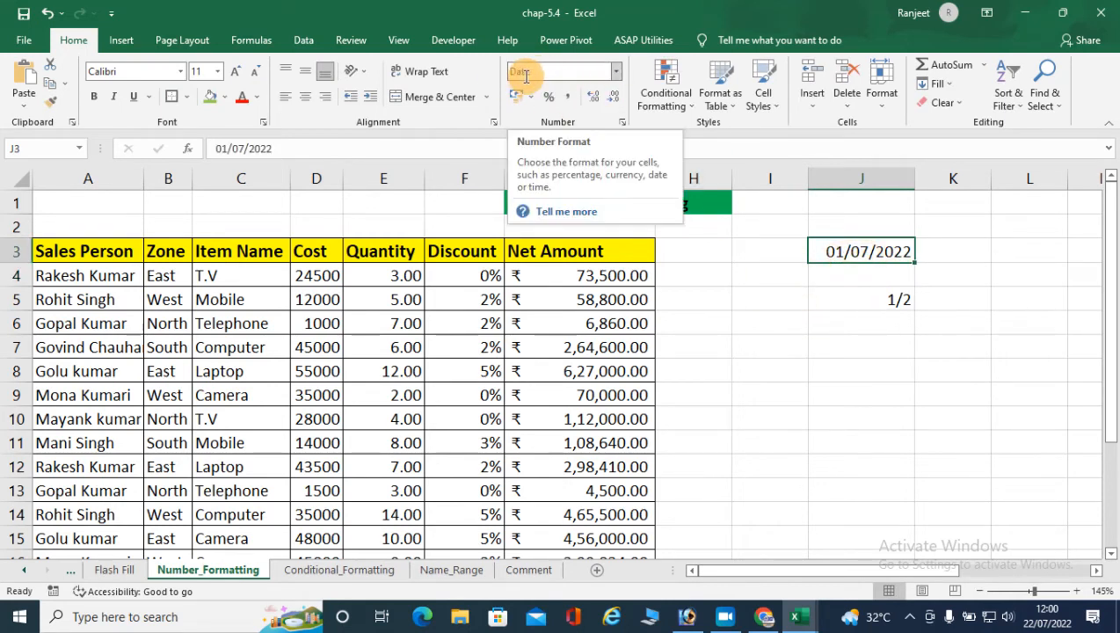
{"action": "left_click", "coordinate": [616, 71]}
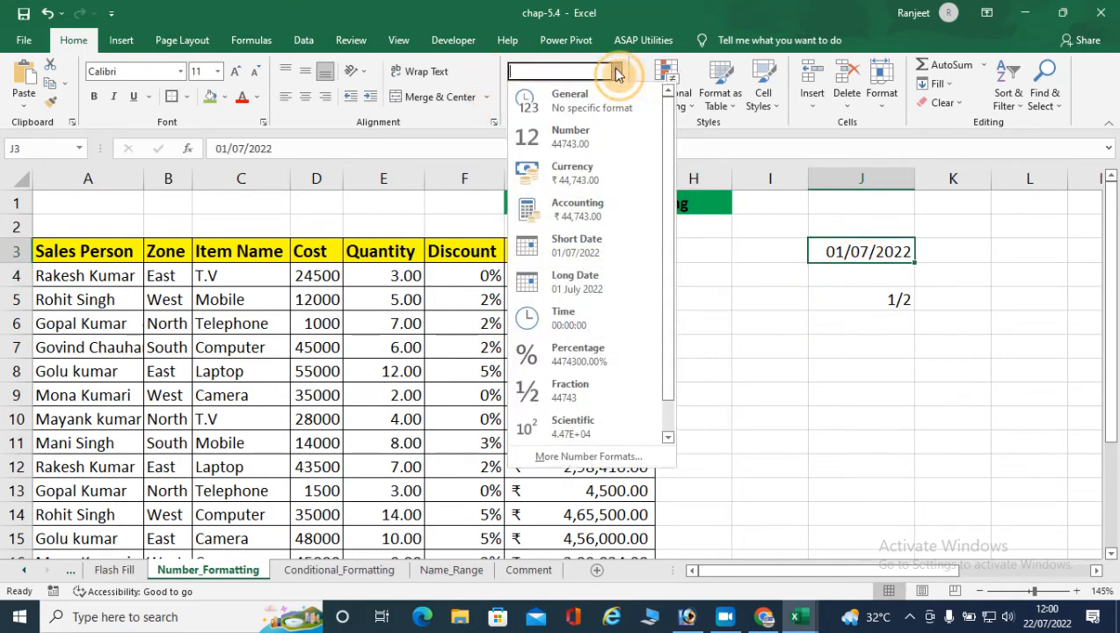
{"action": "left_click", "coordinate": [550, 252]}
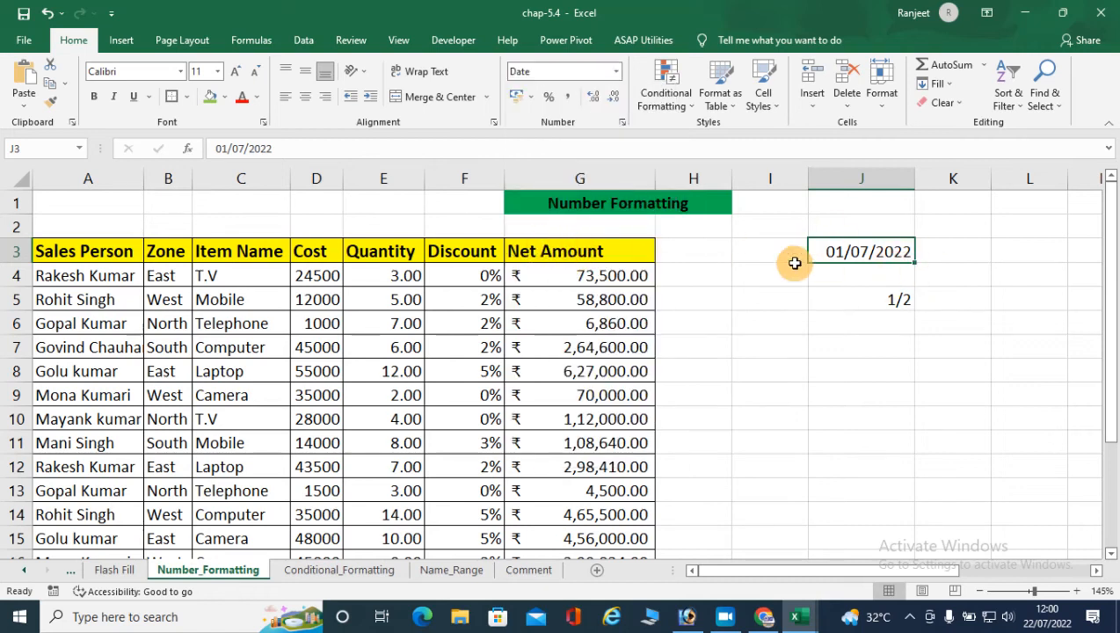
{"action": "left_click", "coordinate": [616, 71]}
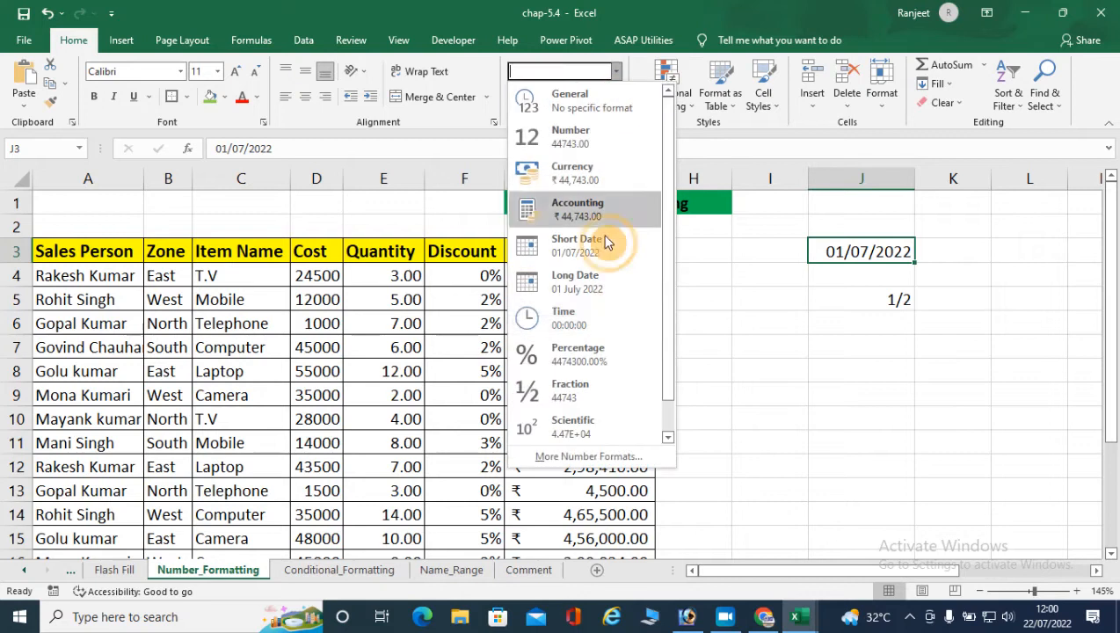
{"action": "left_click", "coordinate": [591, 290]}
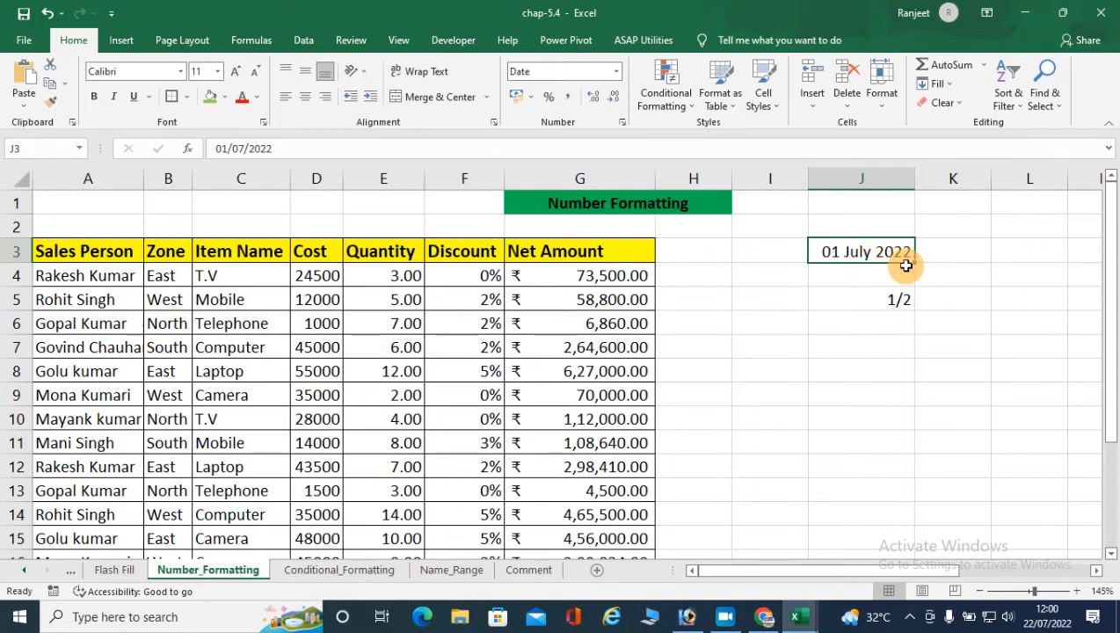
- Change the date in J3 to the date type with weekday, "Wednesday, 14 March, 2012", using the English (India) locale
{"action": "left_click", "coordinate": [616, 76]}
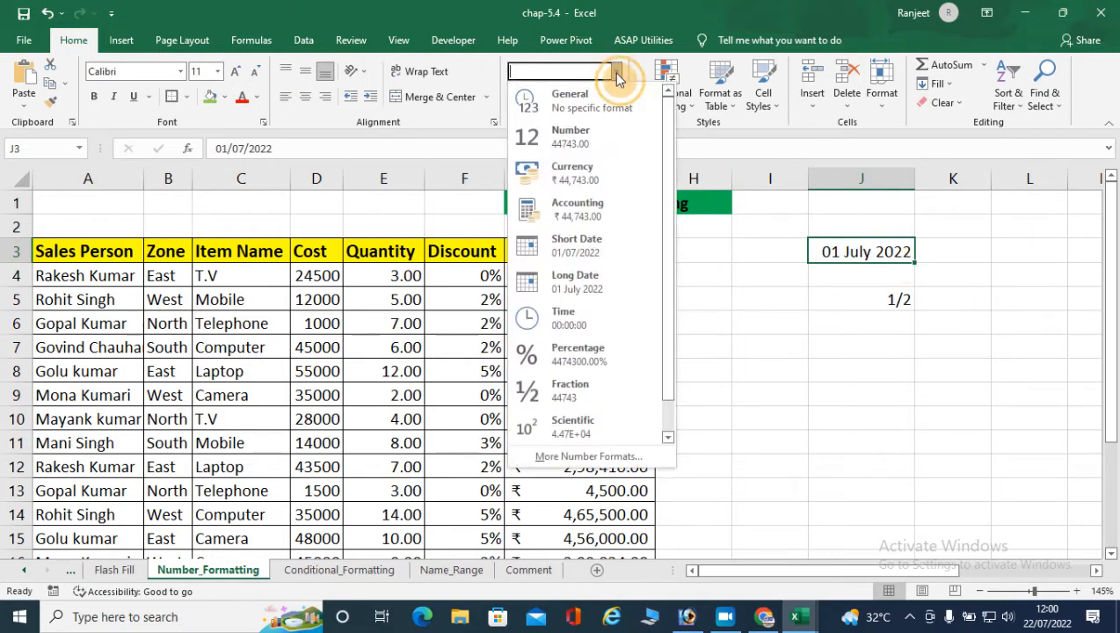
{"action": "left_click", "coordinate": [587, 456]}
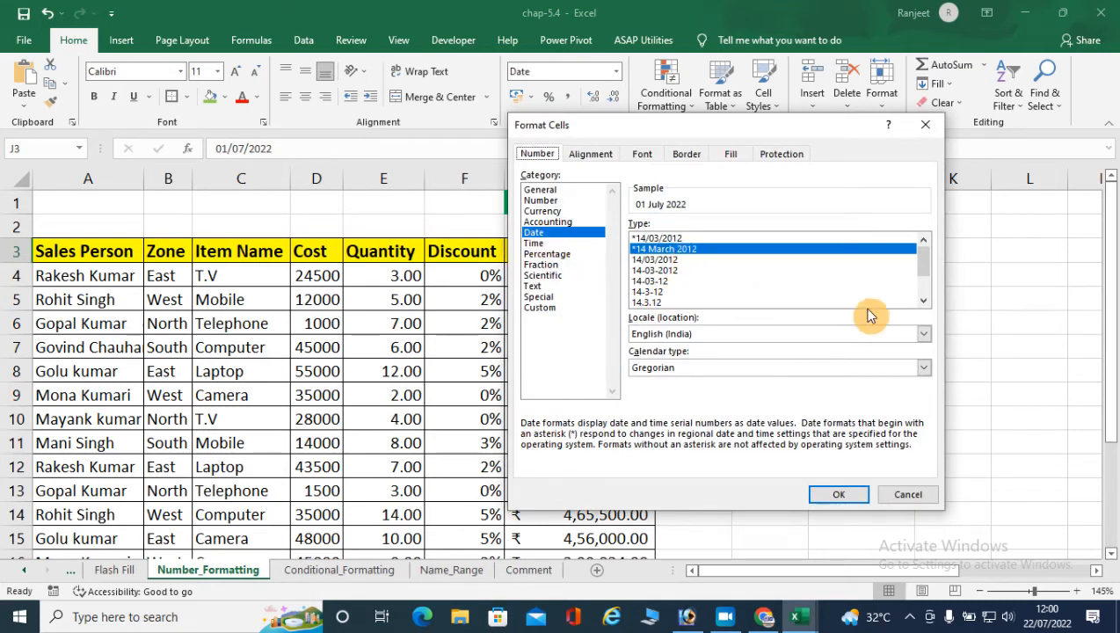
{"action": "left_click_drag", "start_coordinate": [924, 265], "coordinate": [925, 299]}
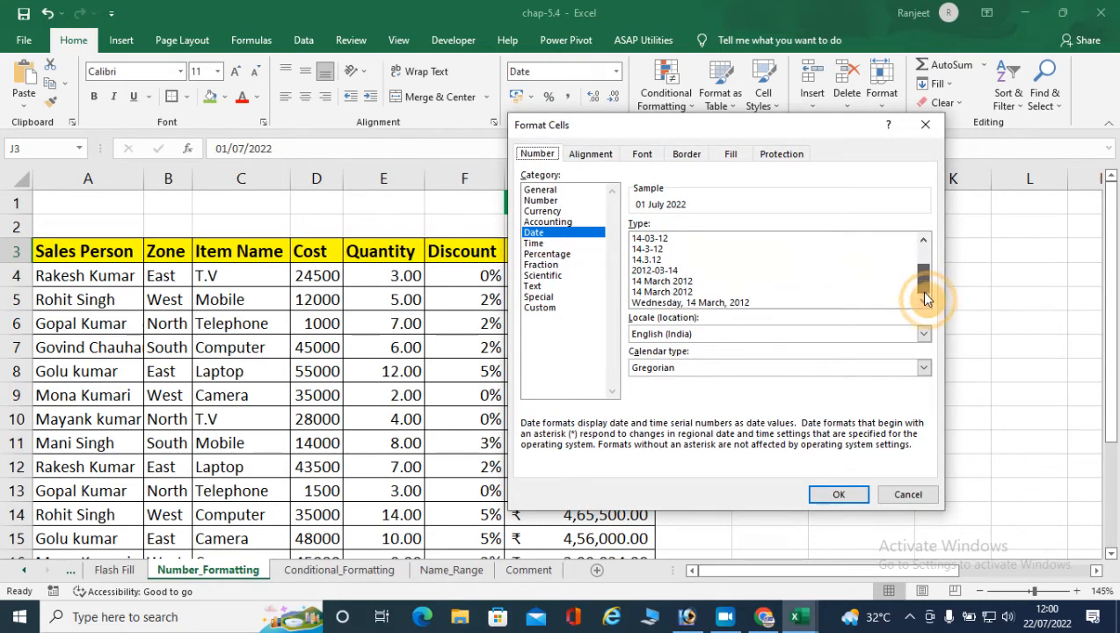
{"action": "left_click", "coordinate": [687, 304]}
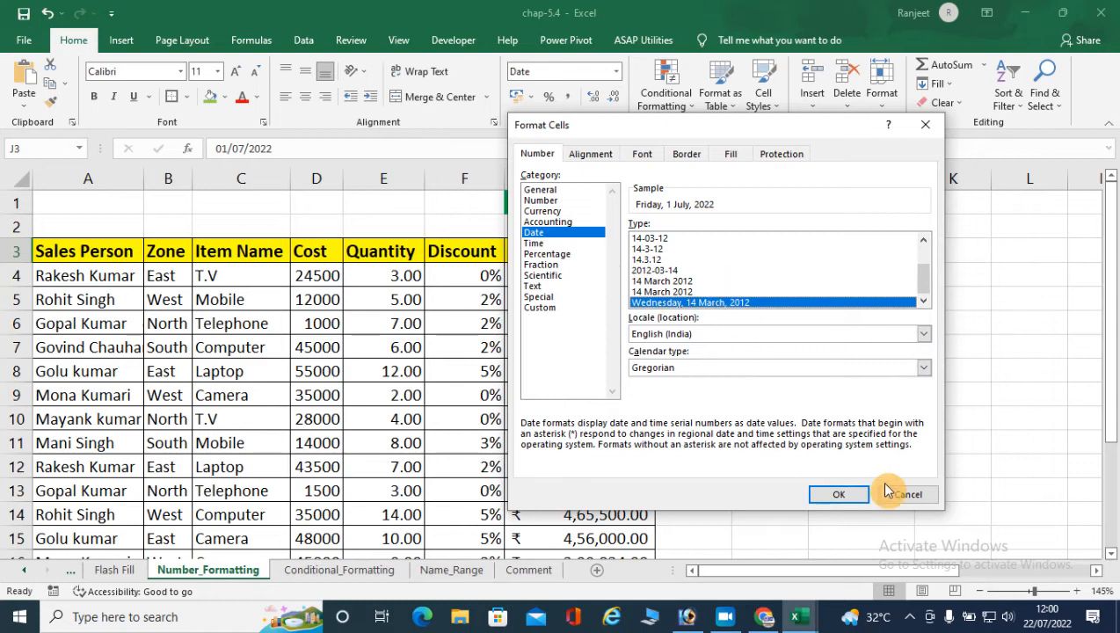
{"action": "left_click", "coordinate": [838, 493]}
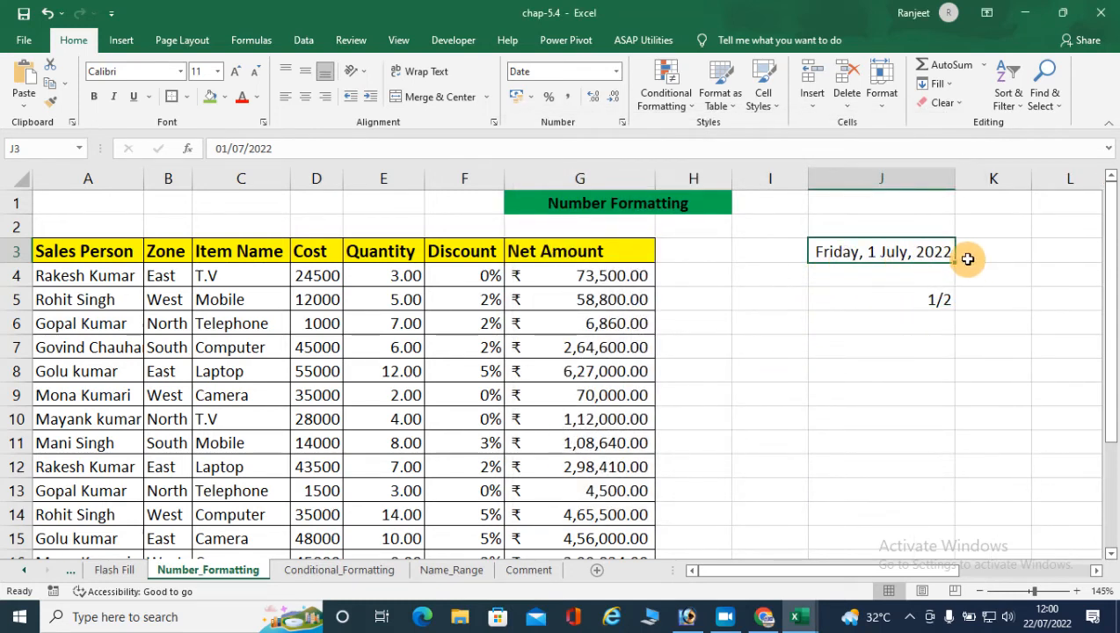
- Set the date in J3 back to the Short Date format
{"action": "left_click", "coordinate": [616, 71]}
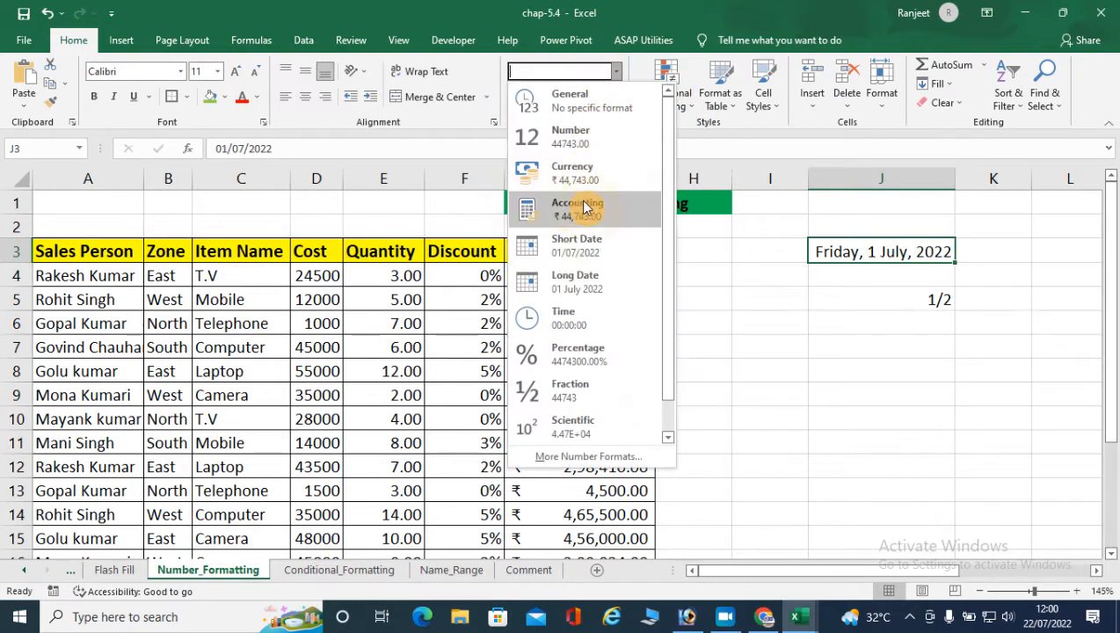
{"action": "left_click", "coordinate": [569, 248]}
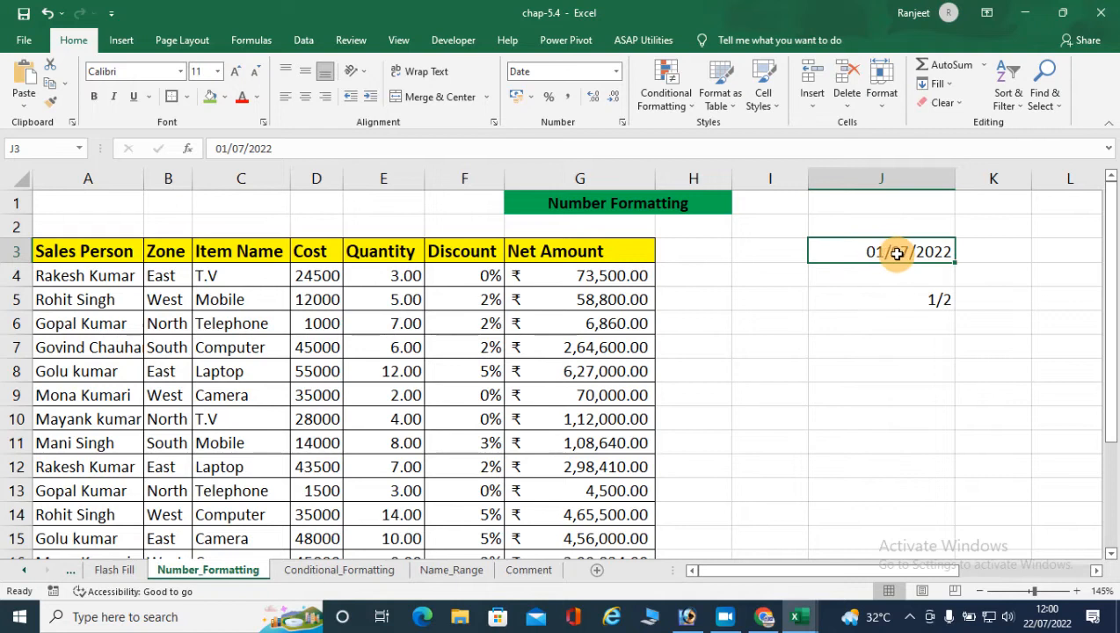
{"action": "mouse_move", "coordinate": [1042, 629]}
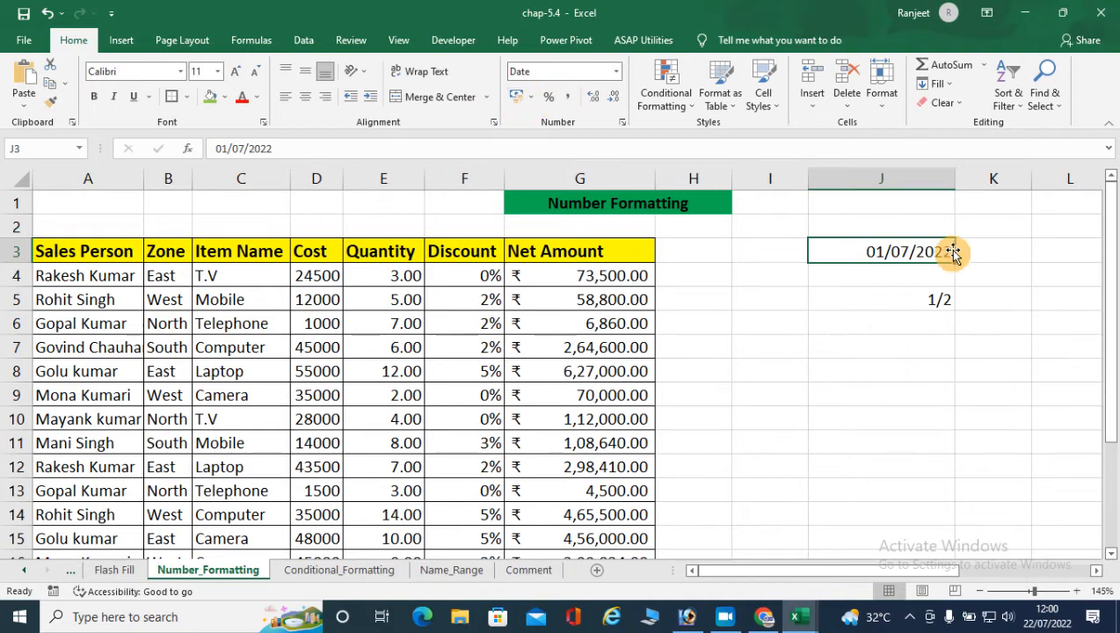
{"action": "left_click", "coordinate": [616, 72]}
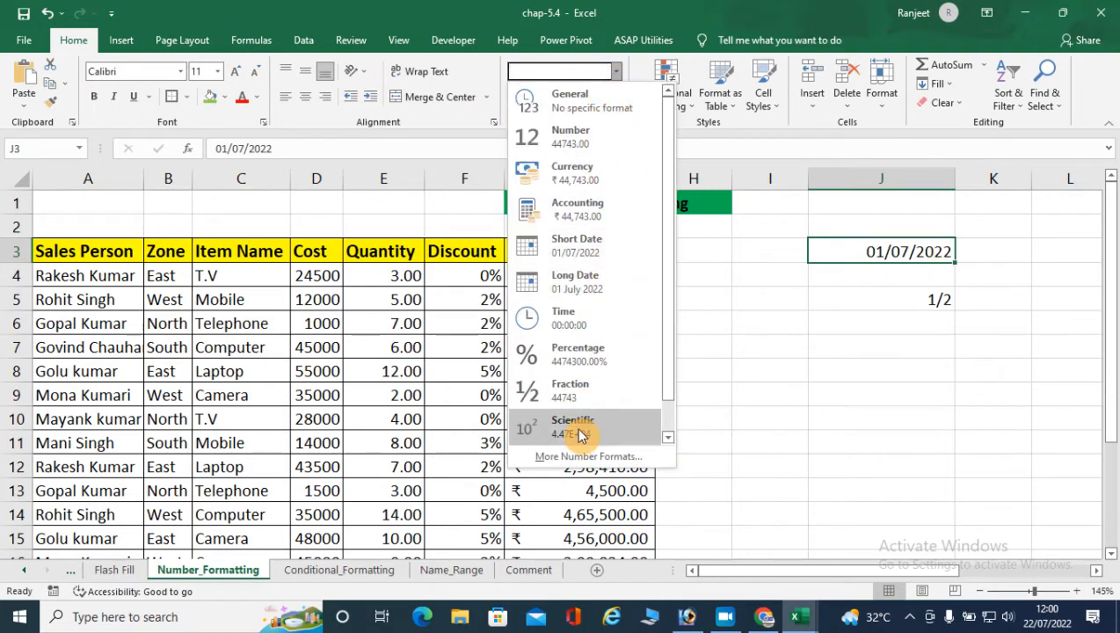
{"action": "left_click", "coordinate": [753, 289]}
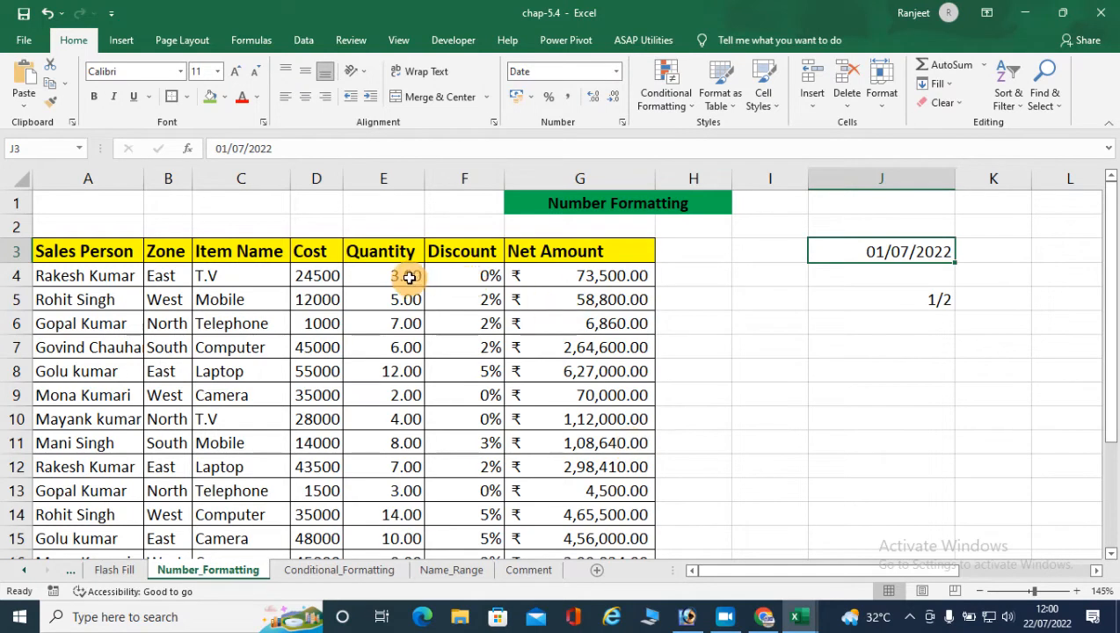
- Review the number formats offered for the Cost values in D4:D21 without applying one
{"action": "left_click", "coordinate": [334, 286]}
{"action": "left_click_drag", "start_coordinate": [335, 286], "coordinate": [325, 537]}
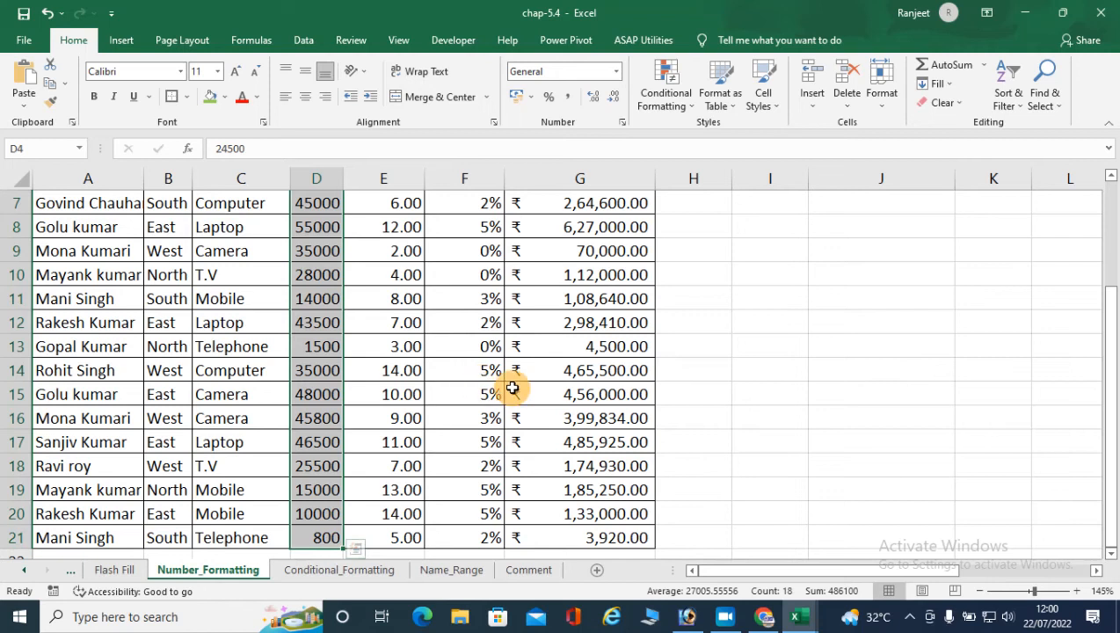
{"action": "left_click", "coordinate": [616, 71]}
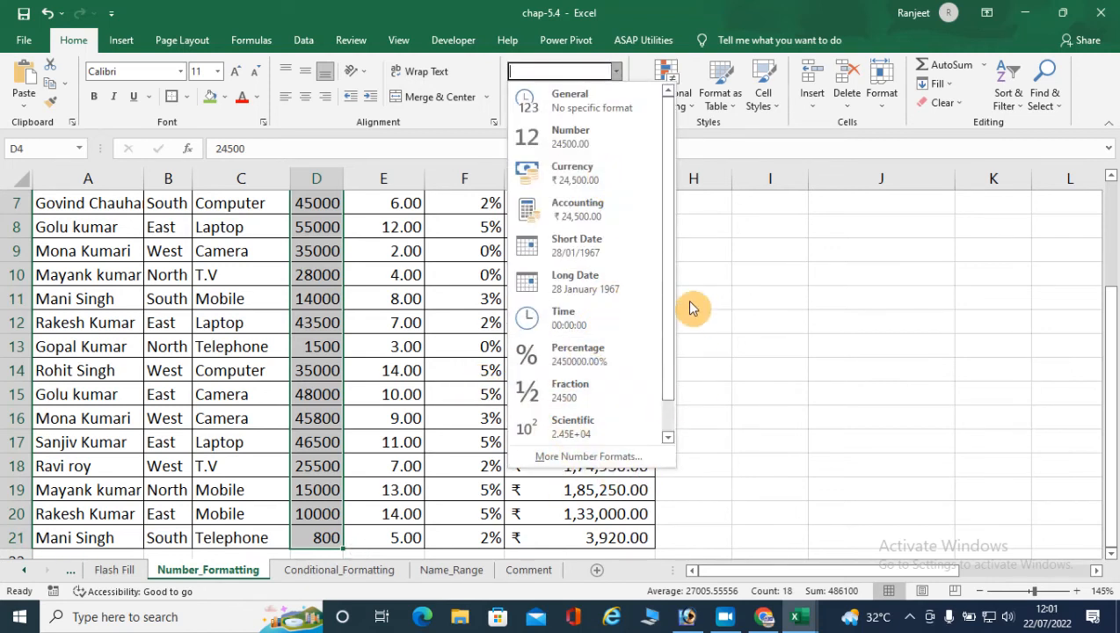
{"action": "left_click", "coordinate": [695, 139]}
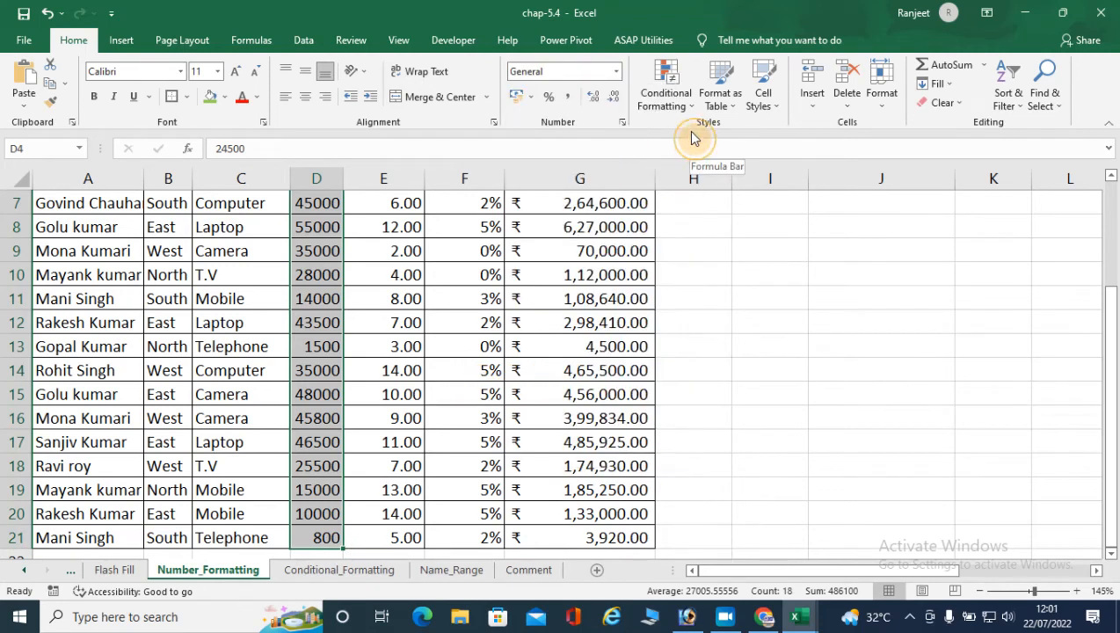
- Browse the Format Cells number categories for the Cost values, including Number's negative styles, Currency, Accounting, Date, Time and Custom, without applying any
{"action": "left_click", "coordinate": [622, 130]}
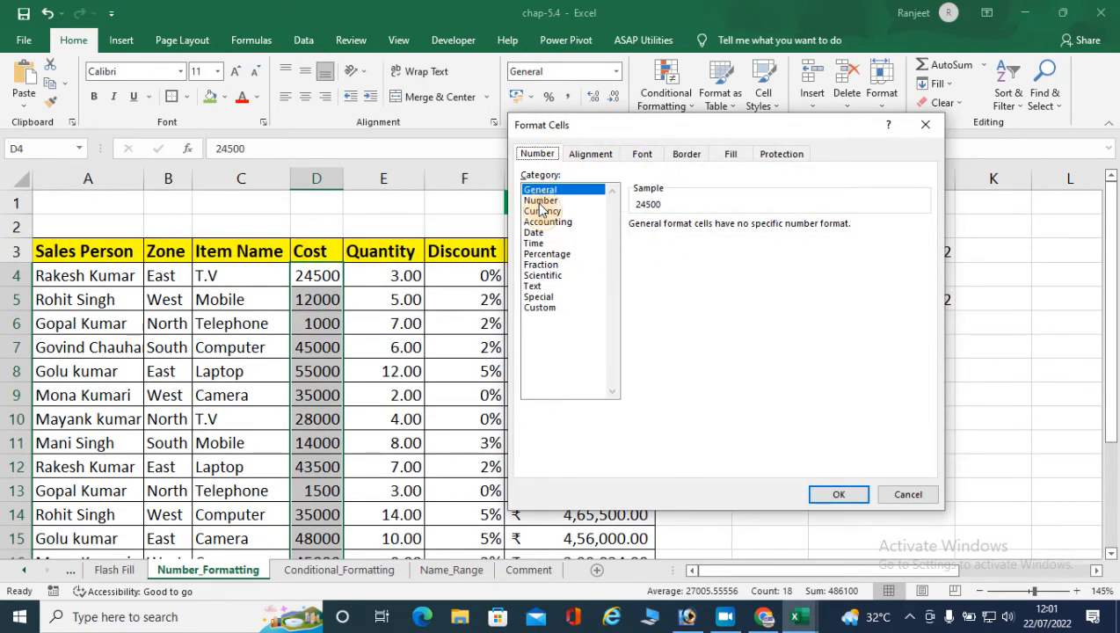
{"action": "left_click", "coordinate": [540, 200]}
{"action": "left_click", "coordinate": [547, 253]}
{"action": "left_click", "coordinate": [537, 297]}
{"action": "left_click", "coordinate": [538, 232]}
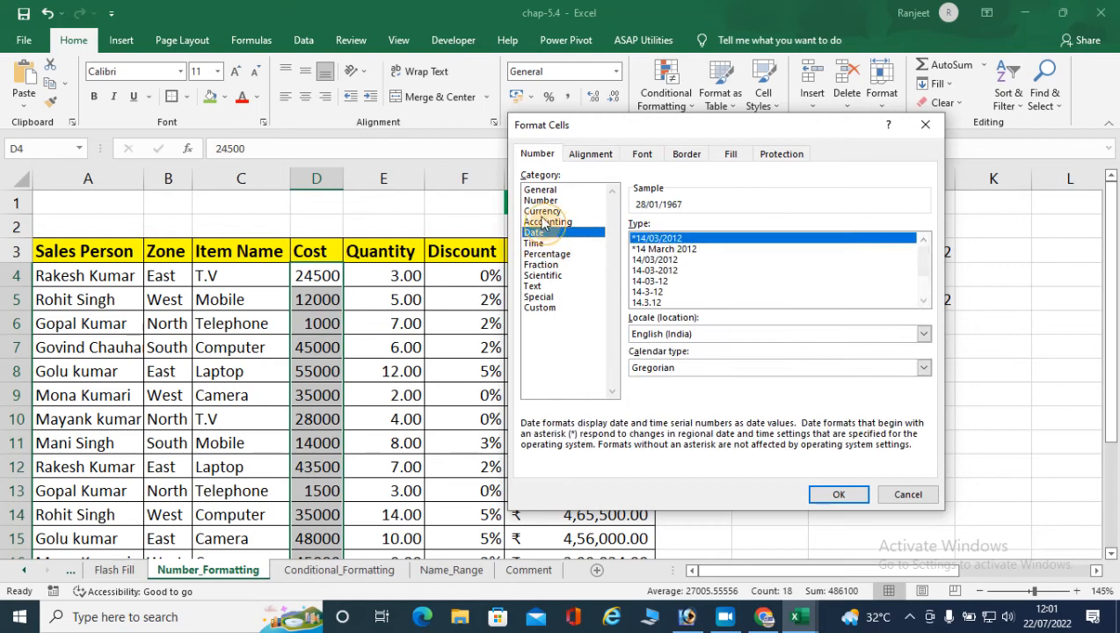
{"action": "left_click", "coordinate": [539, 190]}
{"action": "left_click", "coordinate": [540, 200]}
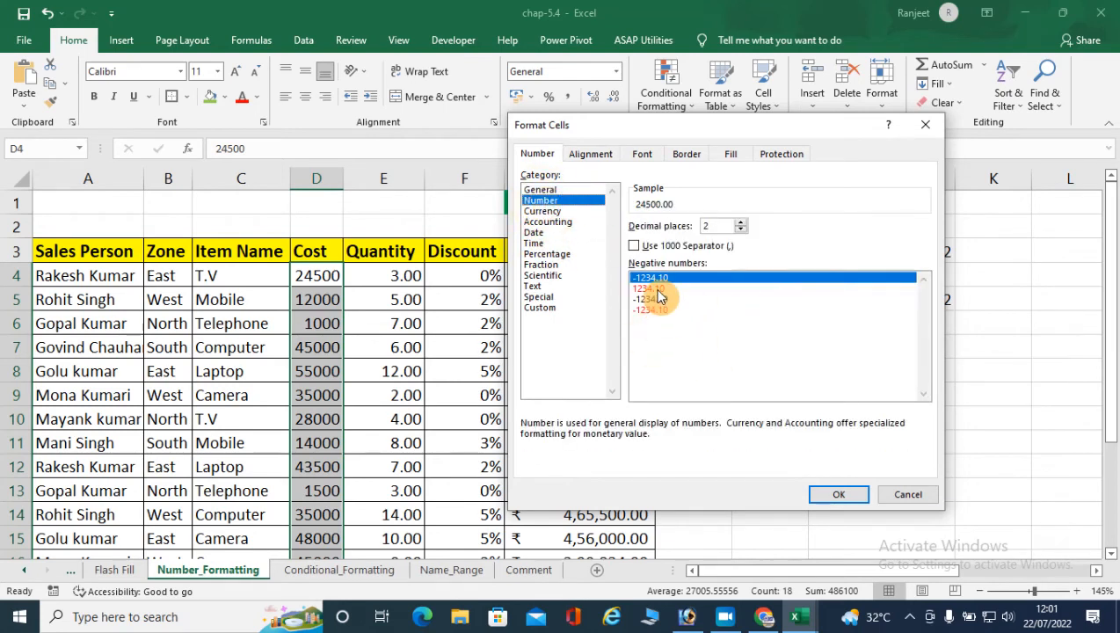
{"action": "left_click", "coordinate": [658, 290]}
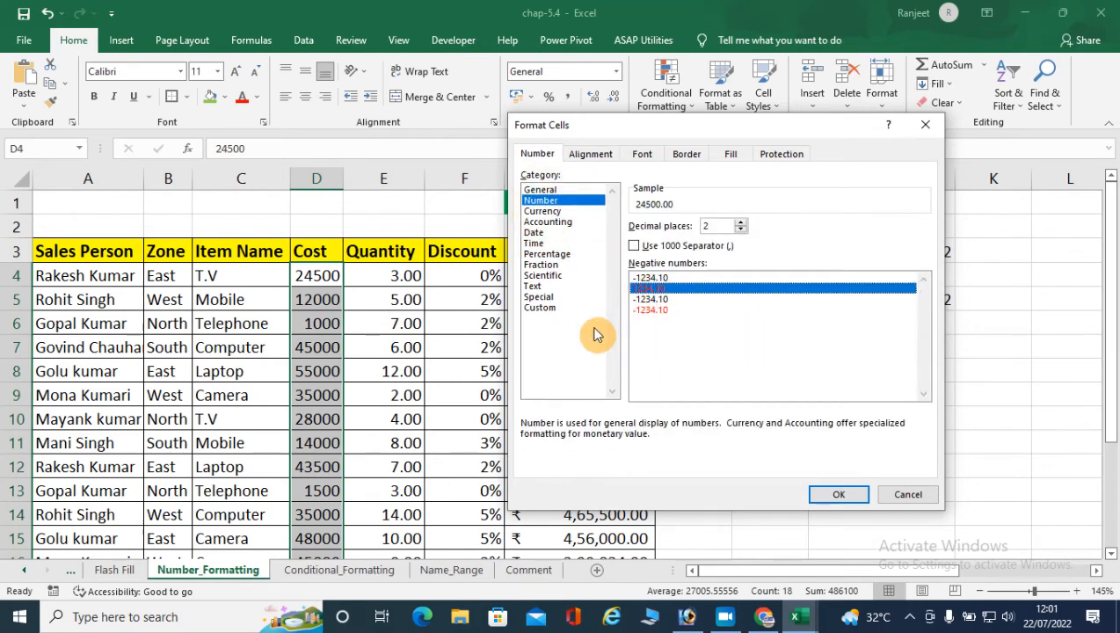
{"action": "left_click", "coordinate": [541, 211]}
{"action": "left_click", "coordinate": [546, 222]}
{"action": "left_click", "coordinate": [534, 242]}
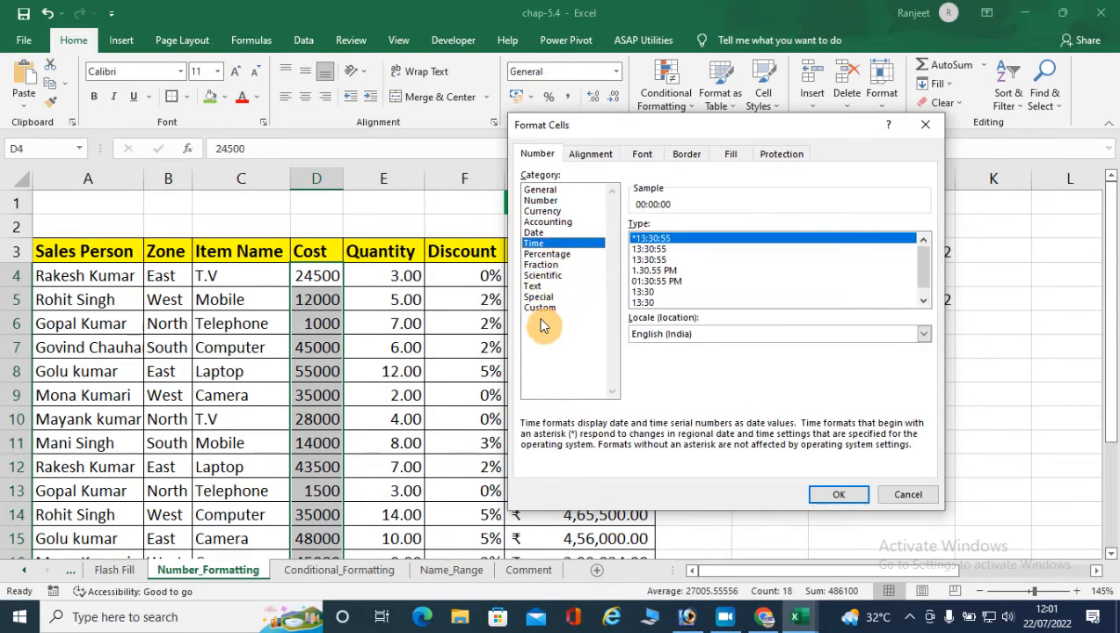
{"action": "left_click", "coordinate": [536, 308]}
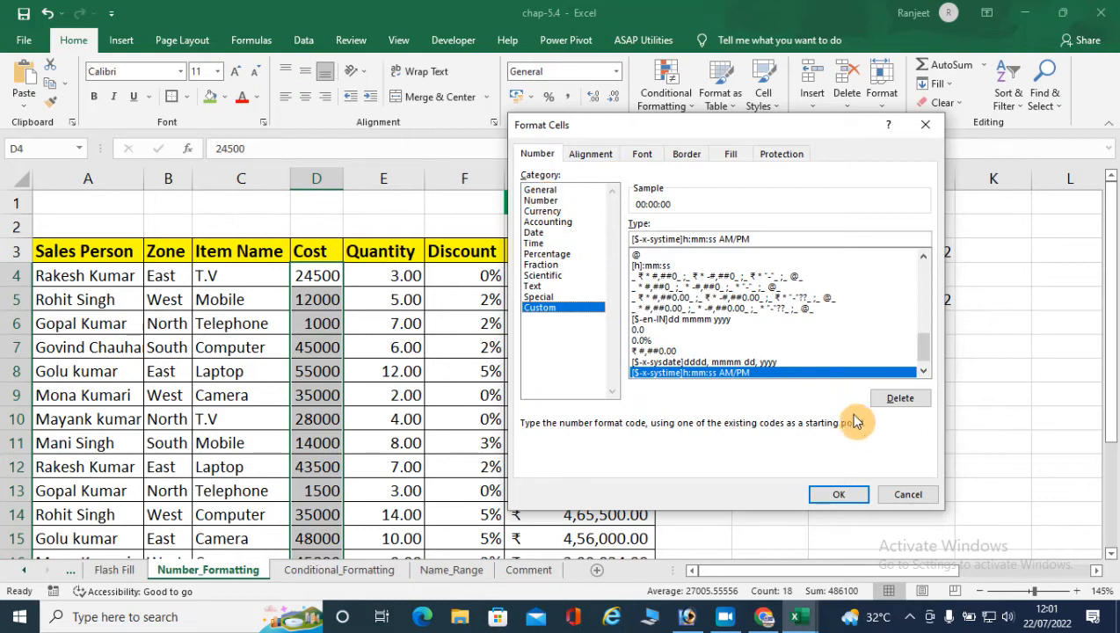
{"action": "left_click", "coordinate": [905, 494]}
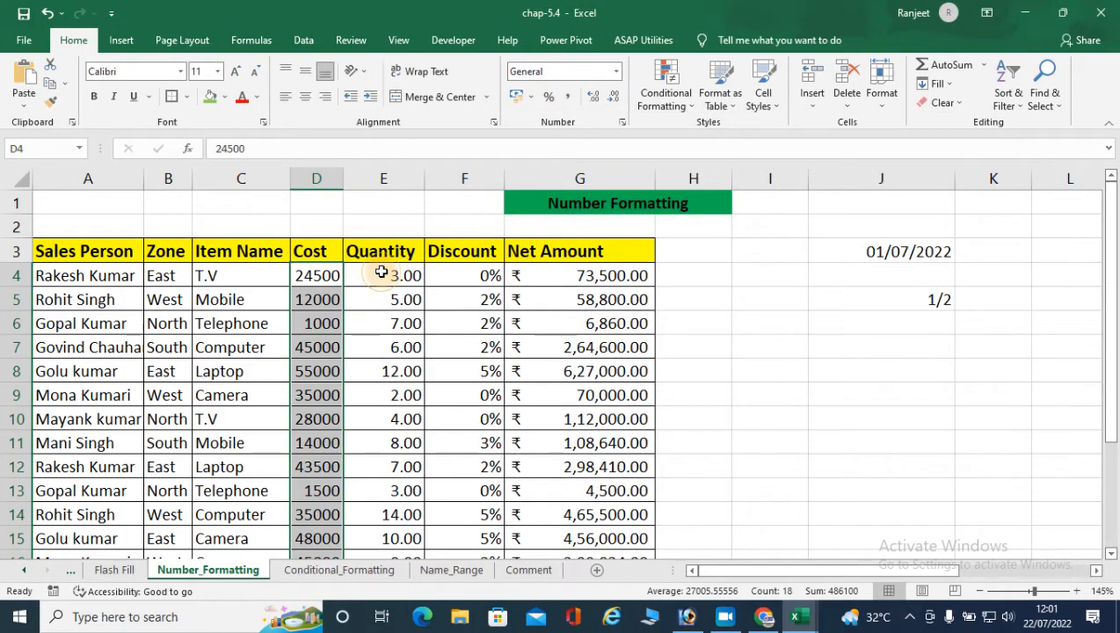
- Check the number format settings of the Quantity values in E4:E9 in Format Cells and close them without changes
{"action": "left_click_drag", "start_coordinate": [383, 275], "coordinate": [387, 393]}
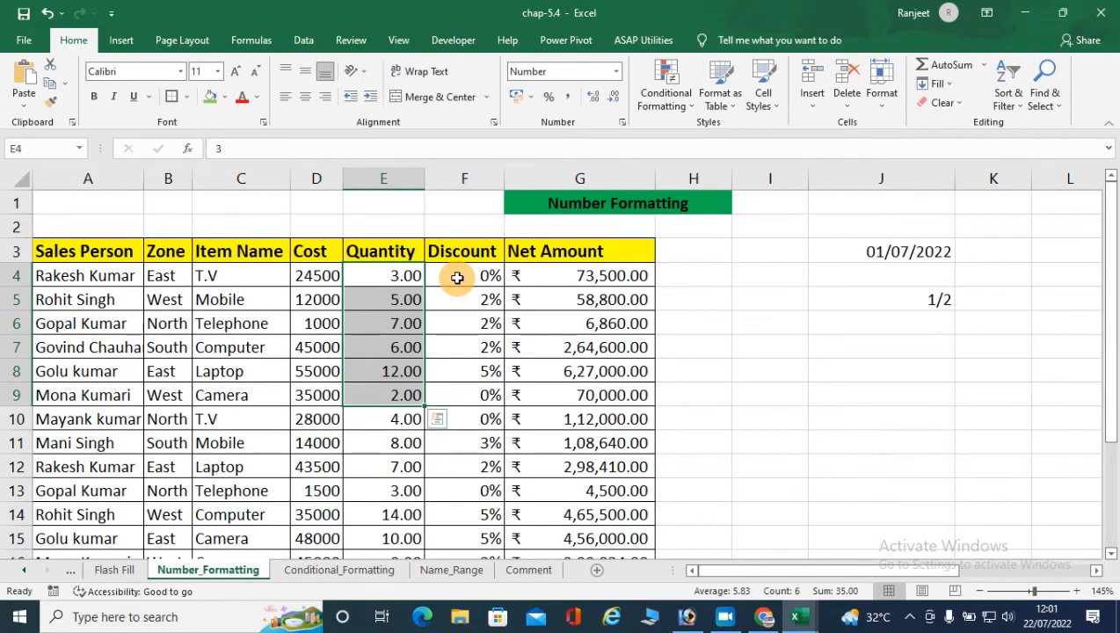
{"action": "left_click", "coordinate": [616, 71]}
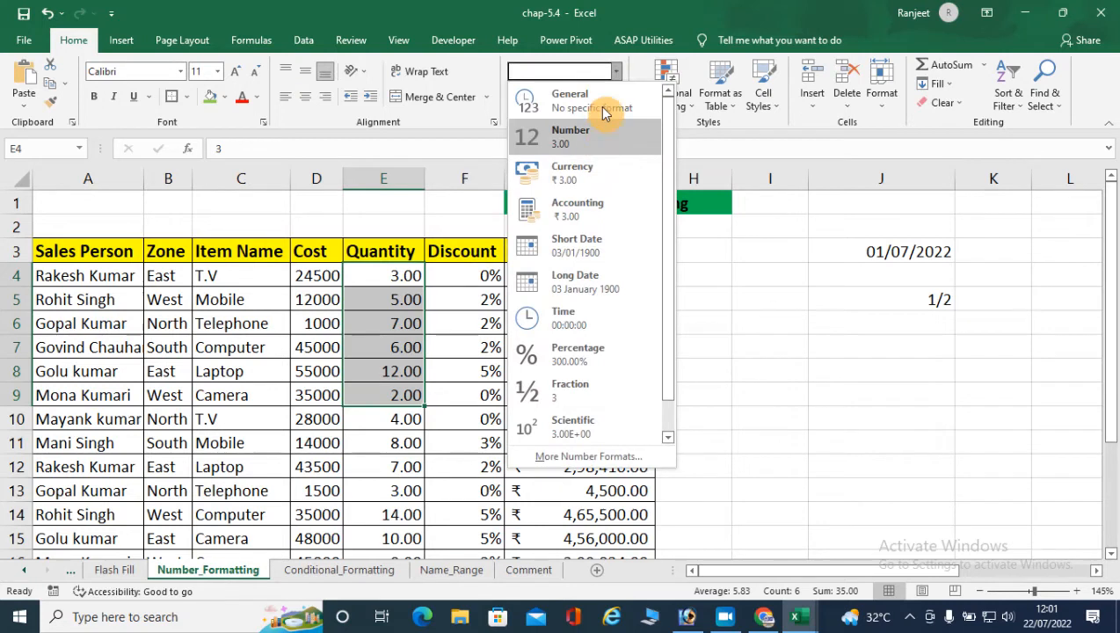
{"action": "left_click", "coordinate": [617, 73]}
{"action": "left_click", "coordinate": [622, 122]}
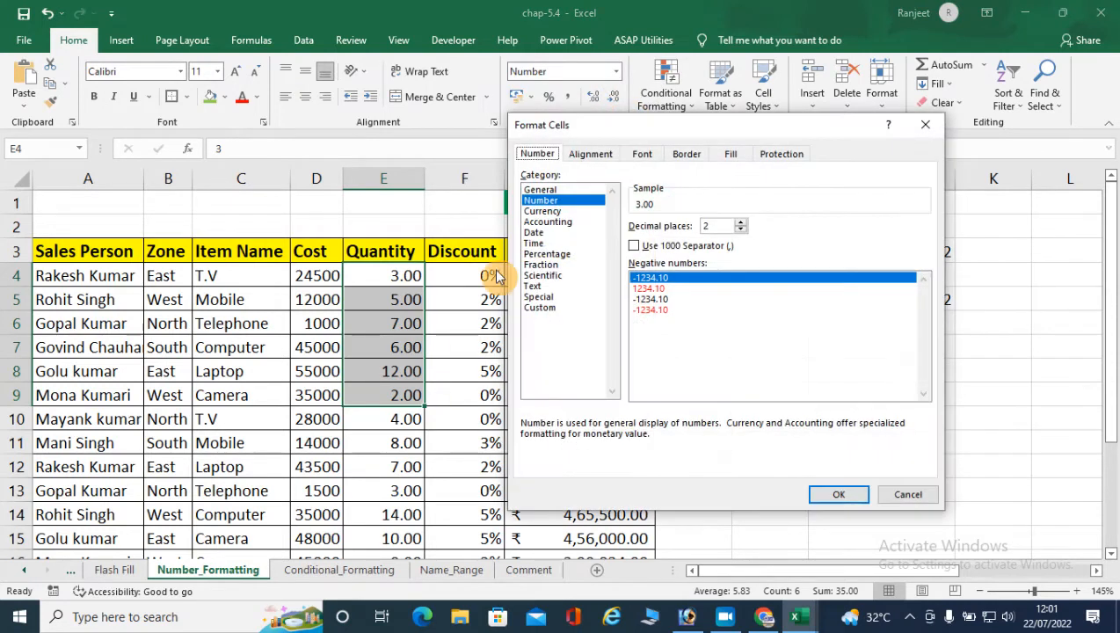
{"action": "left_click", "coordinate": [926, 124]}
- Enter the note "CTRL + 1" in cell J1 as the Format Cells shortcut
{"action": "left_click", "coordinate": [828, 305]}
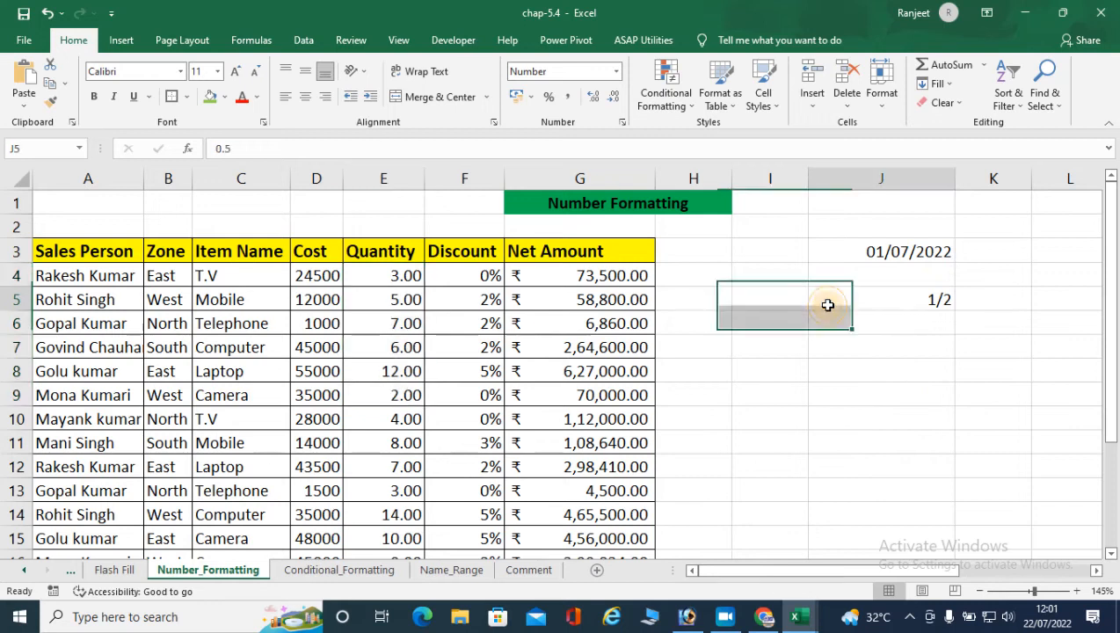
{"action": "left_click", "coordinate": [832, 204]}
{"action": "type", "text": "CTR"}
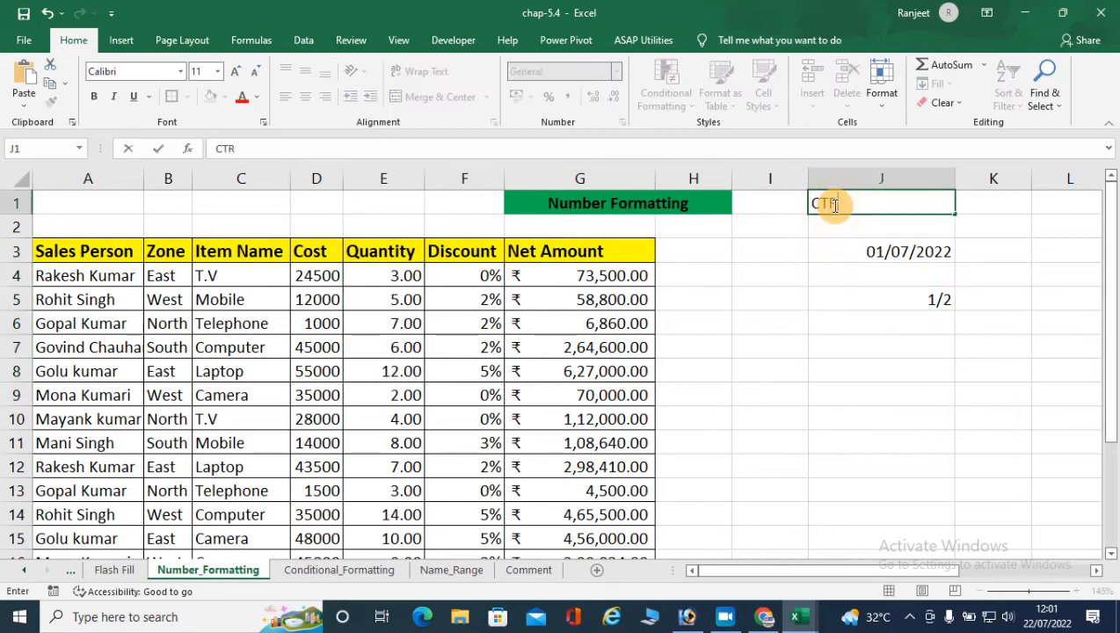
{"action": "type", "text": "L + 1"}
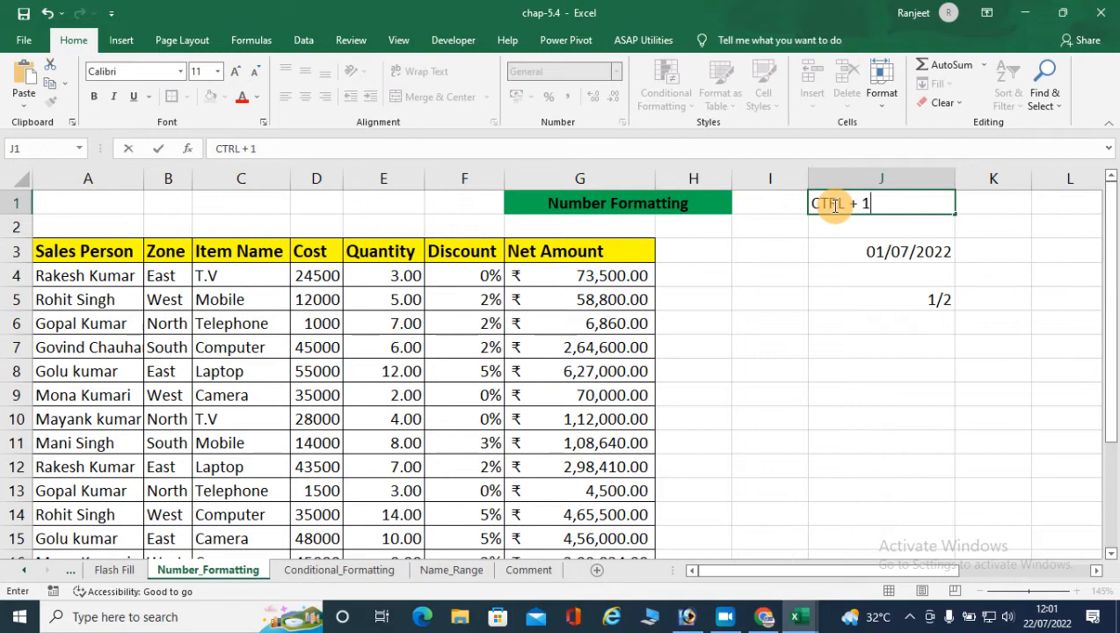
- Look through the General, Percentage, Text and Date categories in Format Cells for the fraction in J5, without applying one
{"action": "left_click", "coordinate": [873, 302]}
{"action": "key", "text": "ctrl+1"}
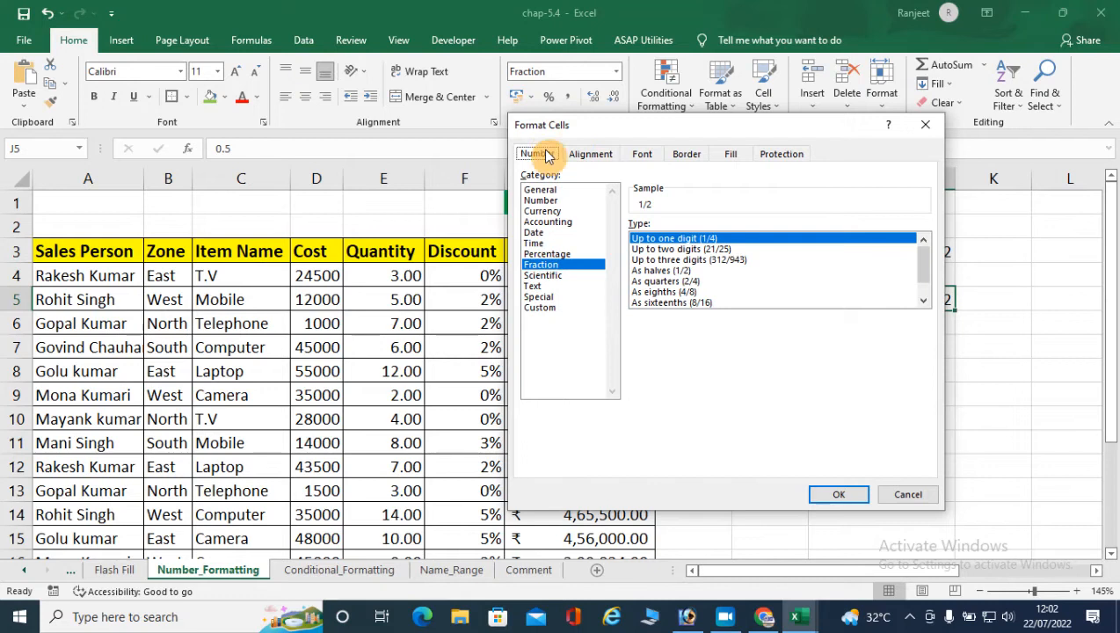
{"action": "left_click", "coordinate": [539, 189]}
{"action": "left_click", "coordinate": [545, 254]}
{"action": "left_click", "coordinate": [533, 286]}
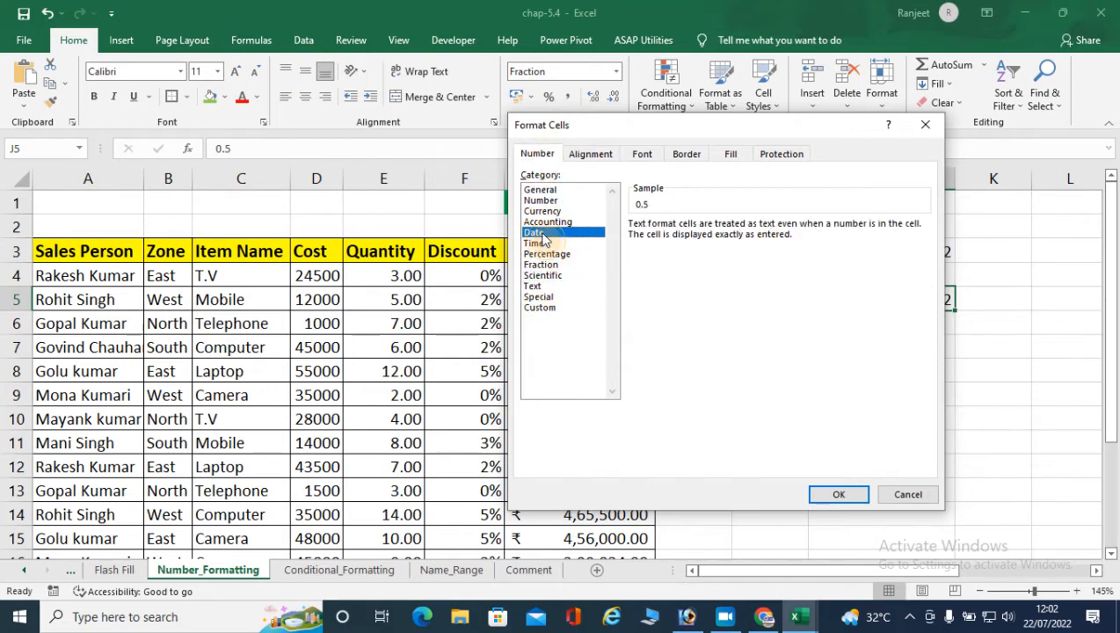
{"action": "left_click", "coordinate": [539, 191]}
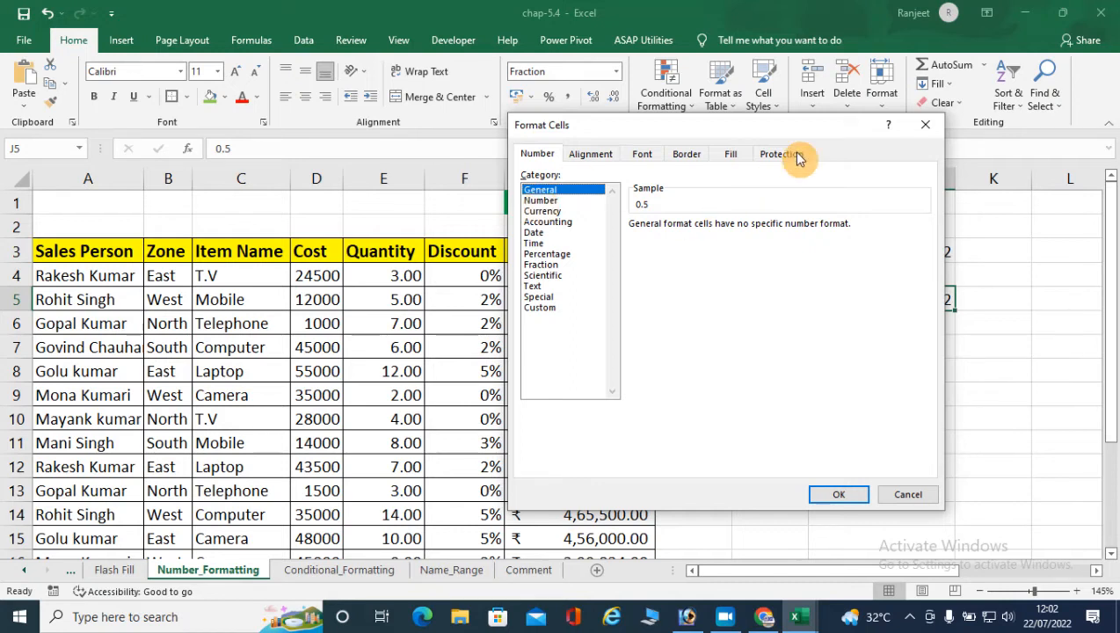
{"action": "left_click", "coordinate": [929, 130]}
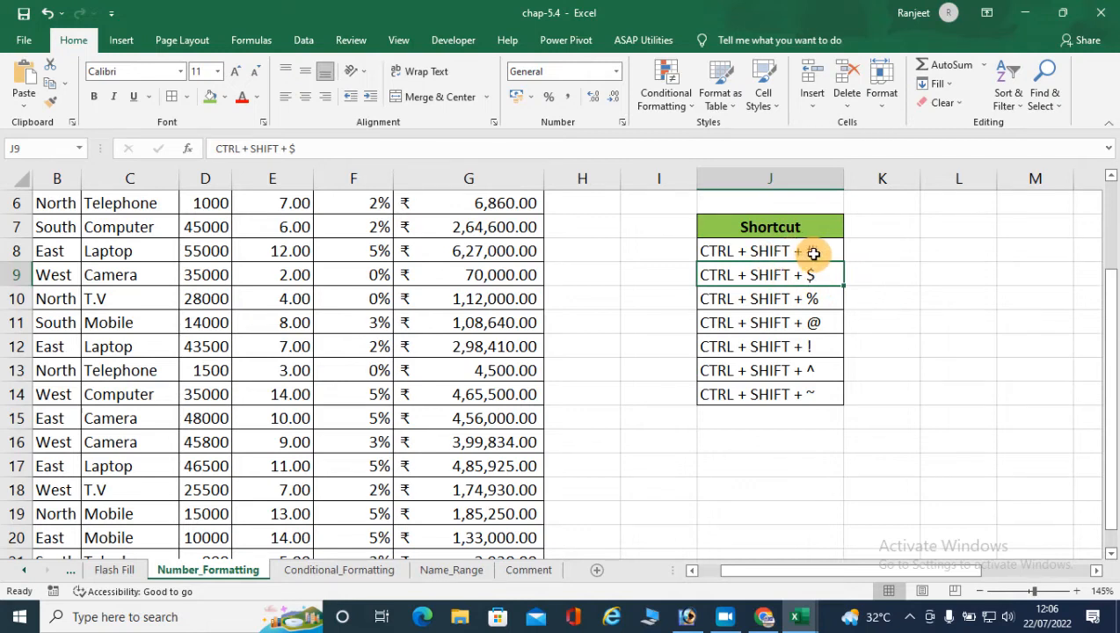
- Bold the shortcut entries in J8:J14 and select cell K8 beside the first one
{"action": "left_click_drag", "start_coordinate": [757, 253], "coordinate": [751, 398]}
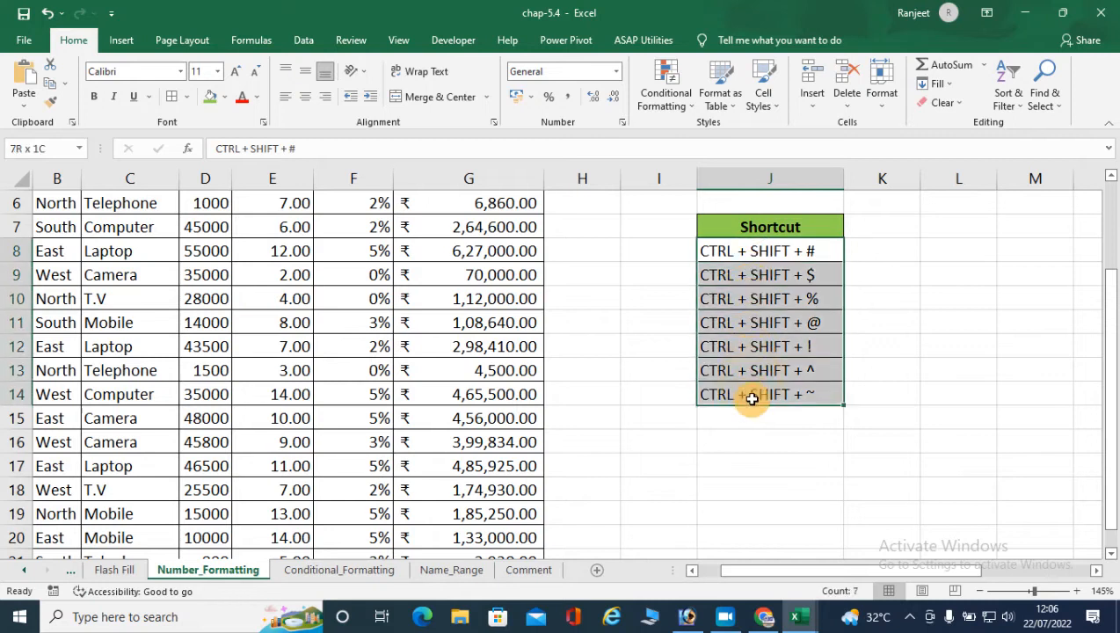
{"action": "left_click", "coordinate": [94, 96]}
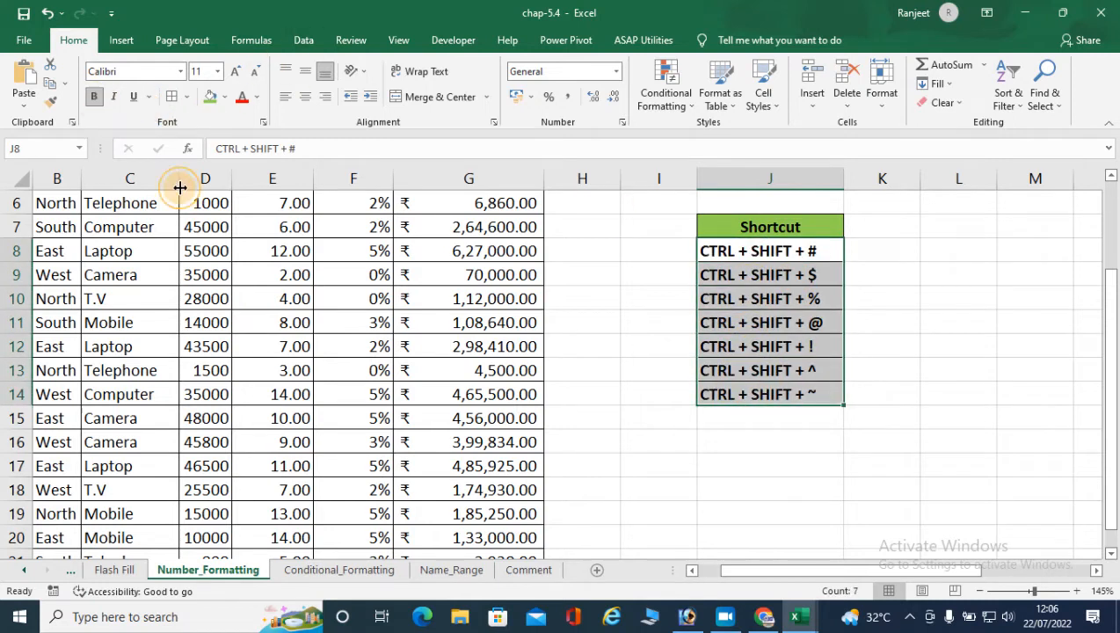
{"action": "scroll", "coordinate": [1074, 444], "scroll_direction": "up", "scroll_amount": 3, "text": "ctrl"}
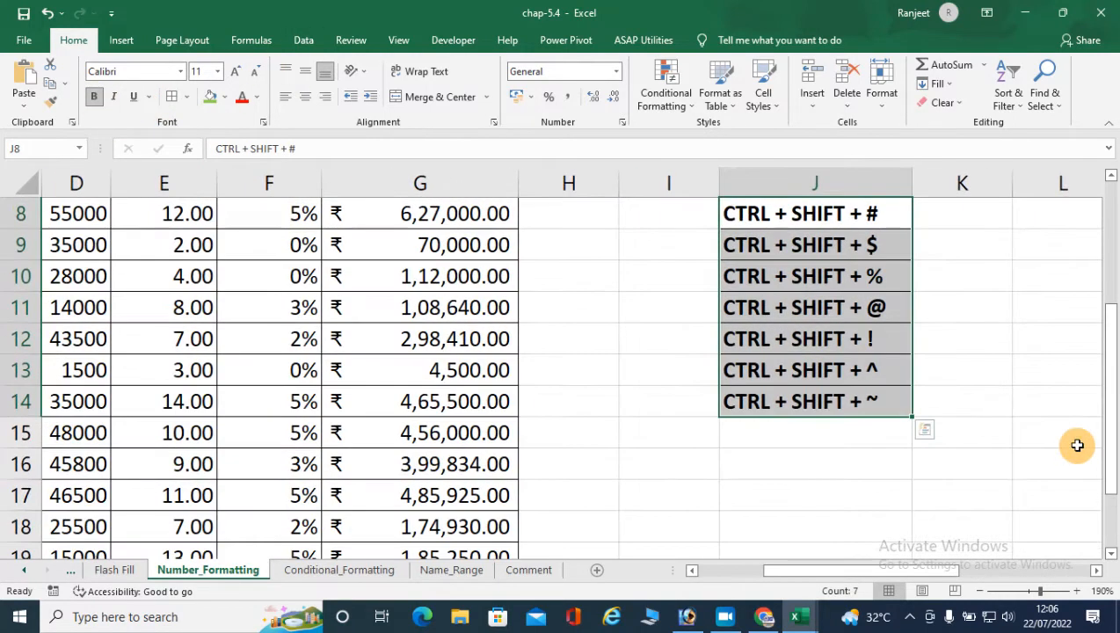
{"action": "scroll", "coordinate": [1074, 445], "scroll_direction": "up", "scroll_amount": 1, "text": "ctrl"}
{"action": "left_click_drag", "start_coordinate": [1108, 448], "coordinate": [1110, 378]}
{"action": "scroll", "coordinate": [794, 381], "scroll_direction": "right", "scroll_amount": 4}
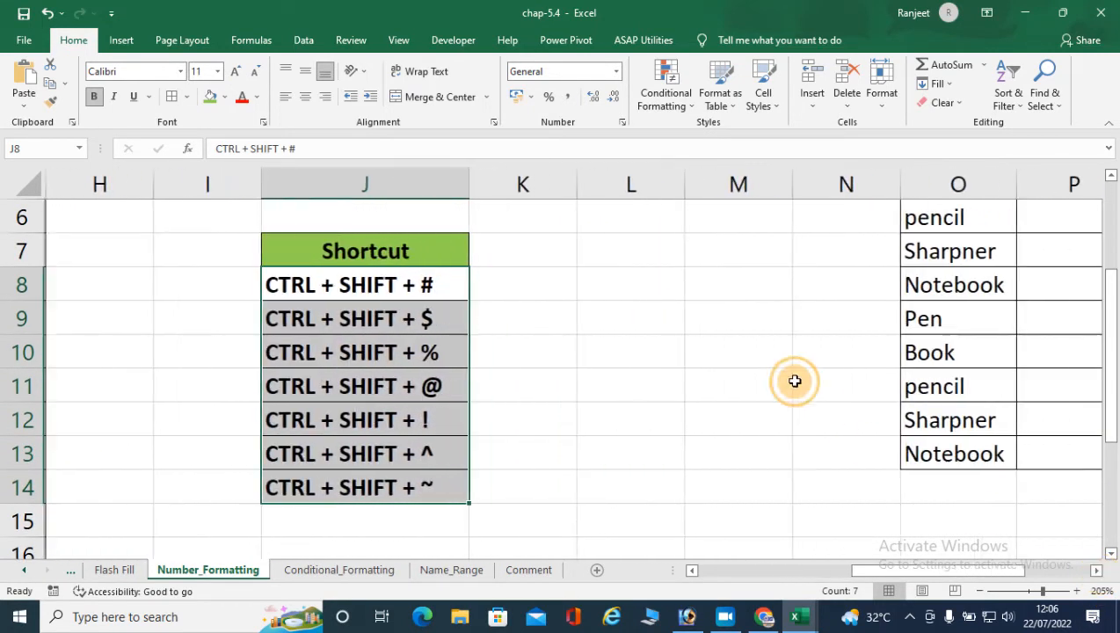
{"action": "left_click", "coordinate": [539, 293]}
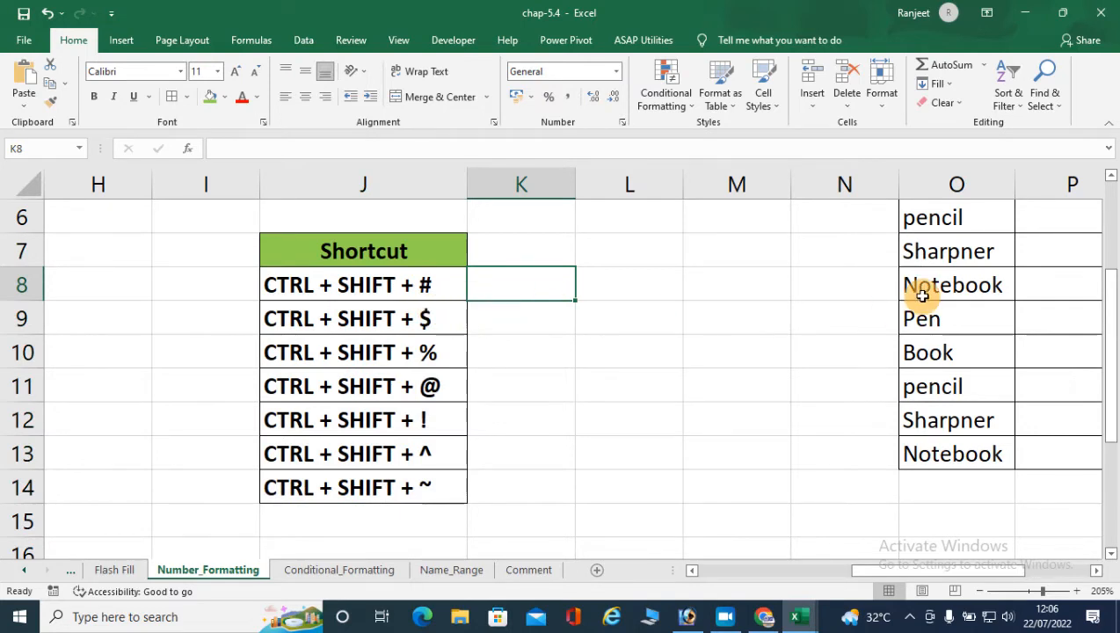
- Enter 45285 in cell K8 and apply the day-month-year date format to it
{"action": "type", "text": "45285"}
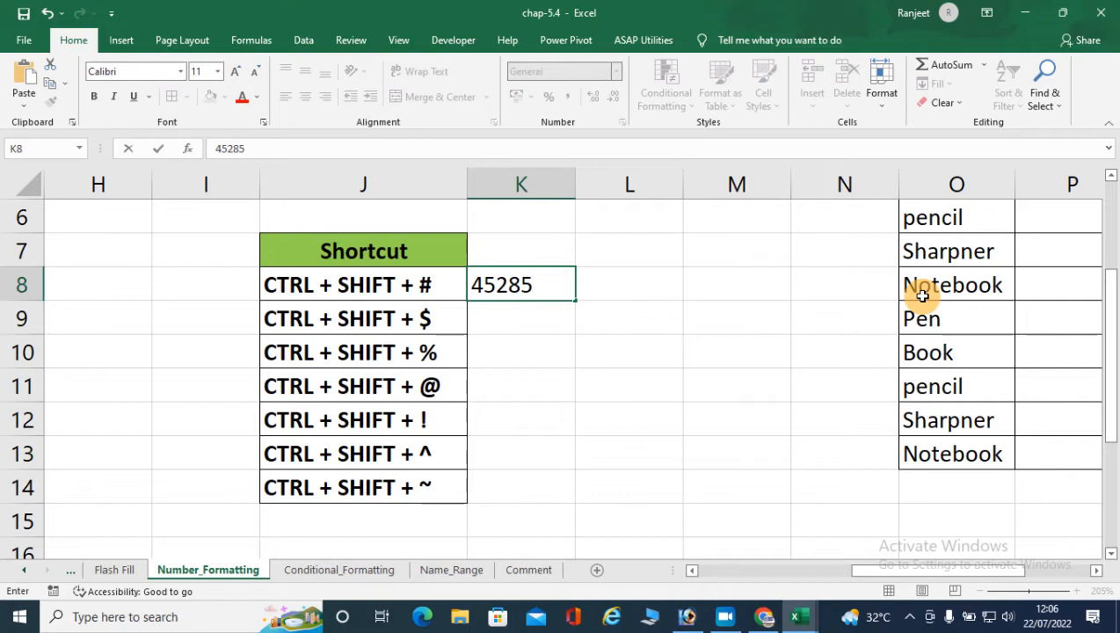
{"action": "key", "text": "Return"}
{"action": "key", "text": "Up"}
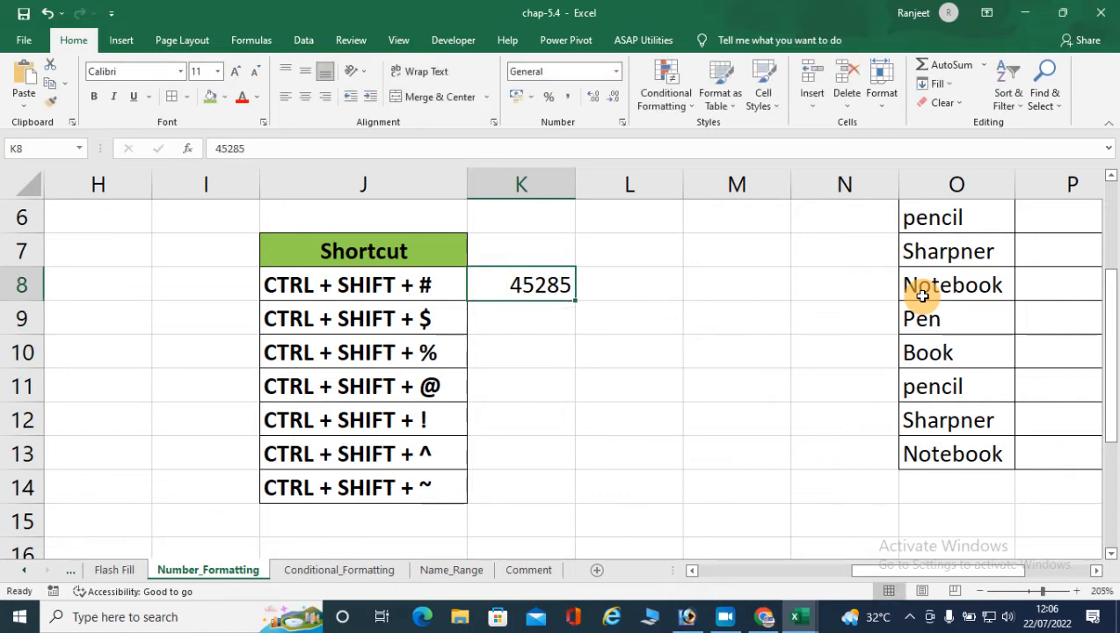
{"action": "key", "text": "ctrl+shift+numbersign"}
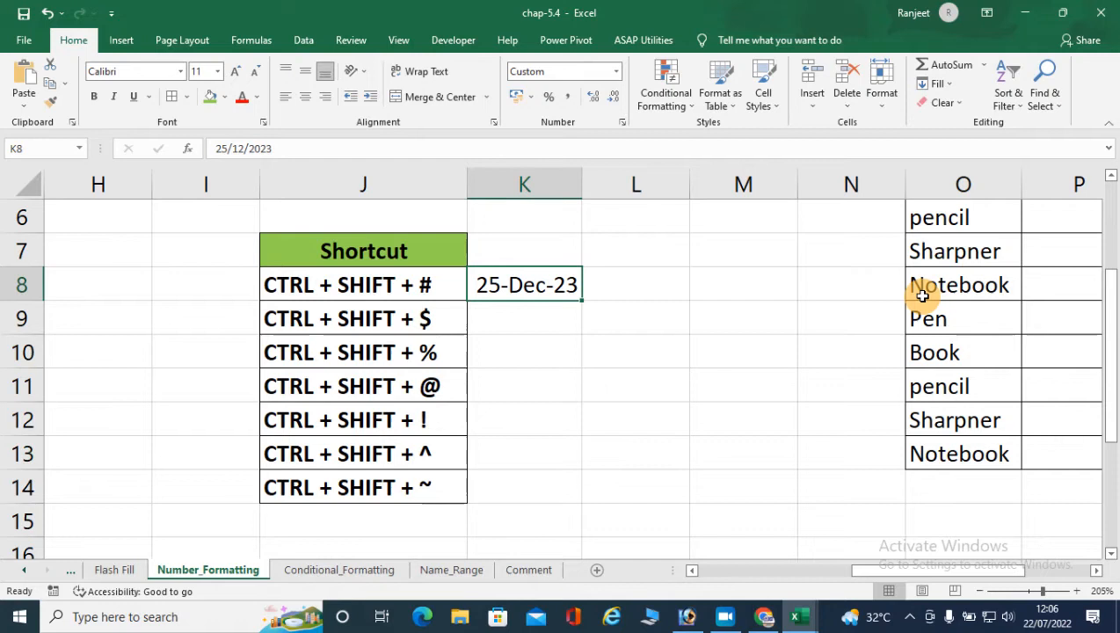
- Enter 25415 in cell K9 and apply the Currency format to it
{"action": "key", "text": "Down"}
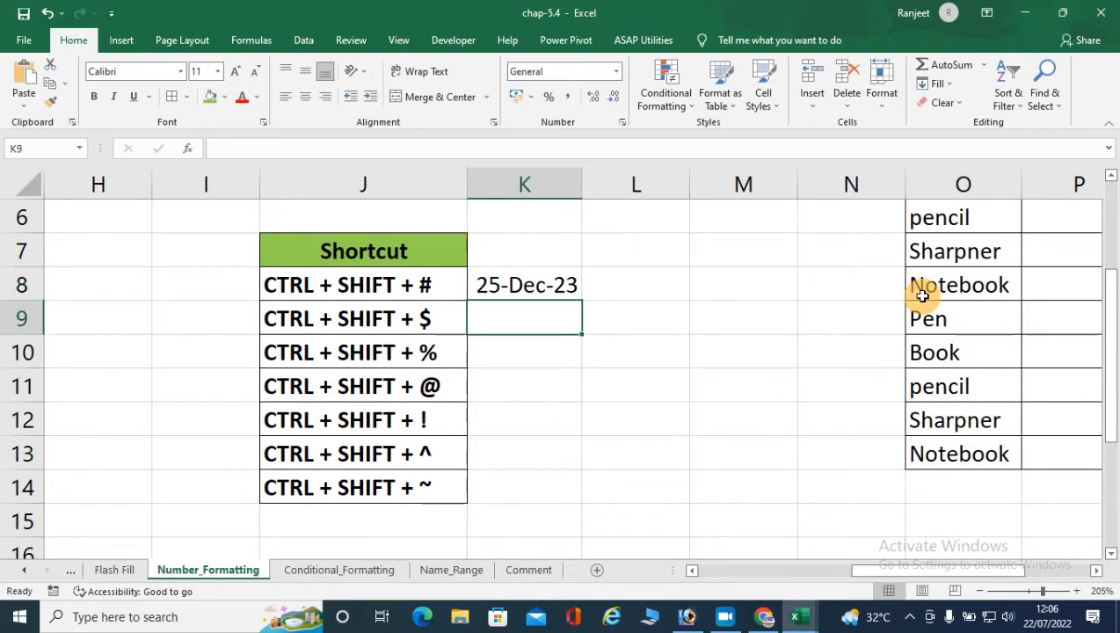
{"action": "type", "text": "25415"}
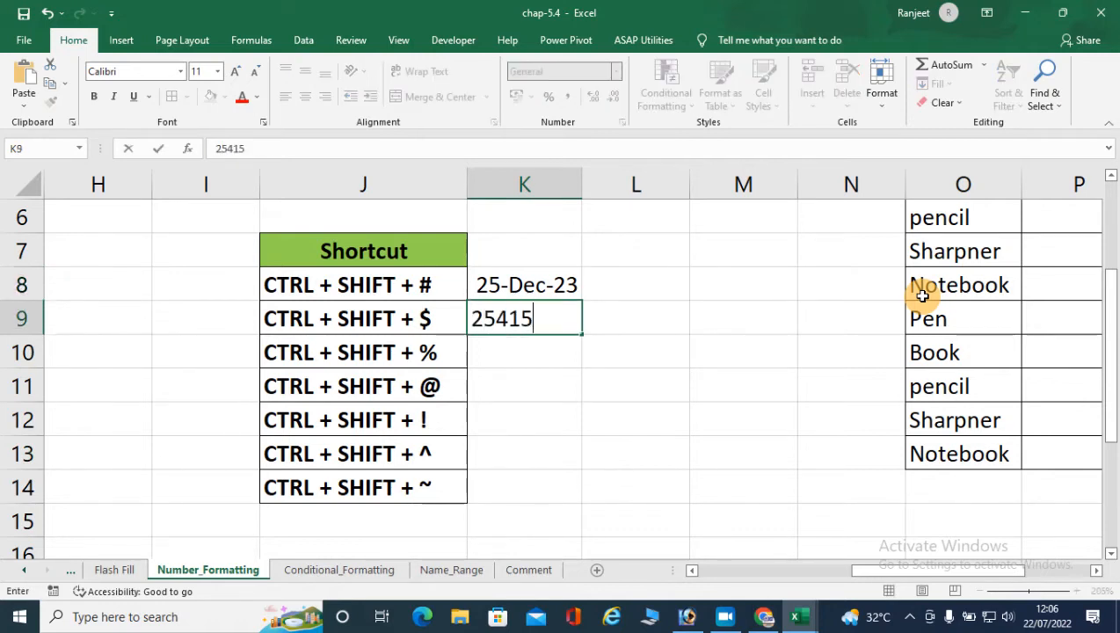
{"action": "key", "text": "Return"}
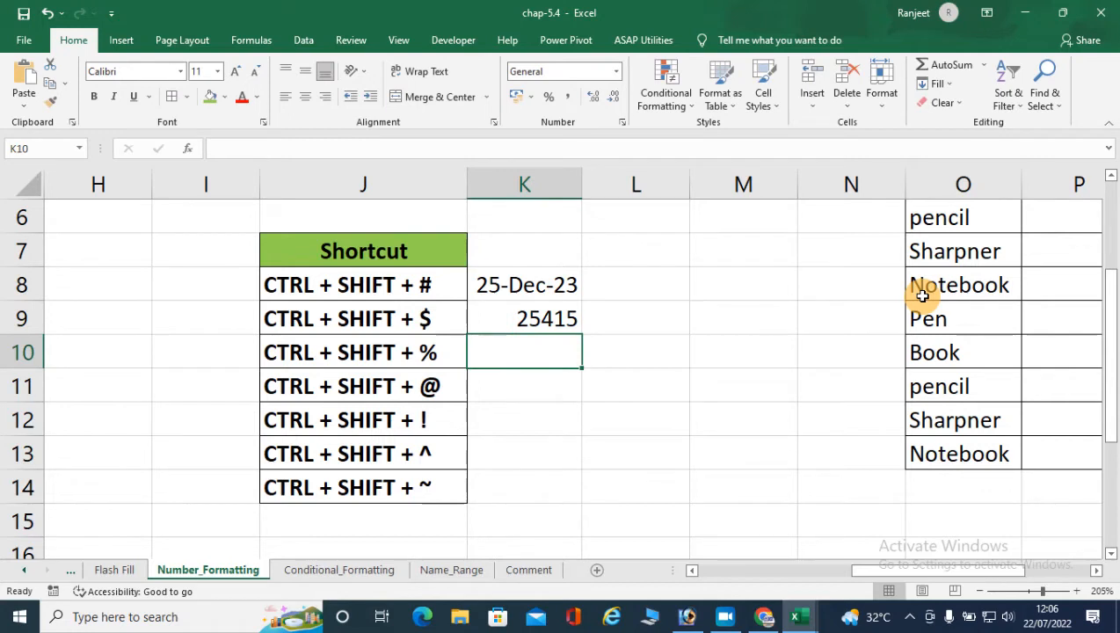
{"action": "key", "text": "Up"}
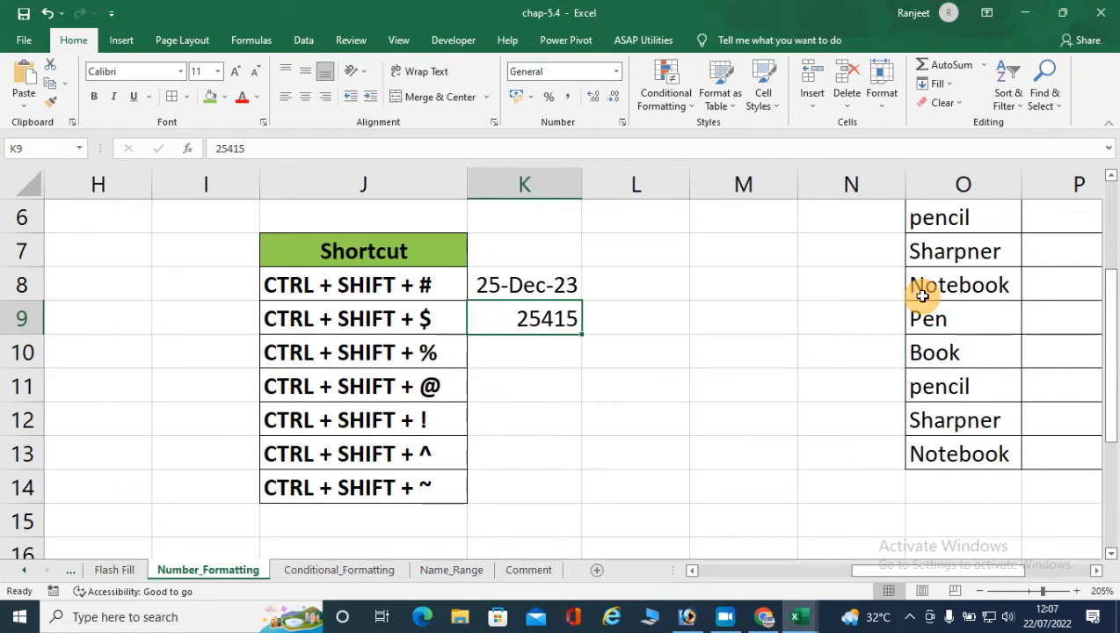
{"action": "key", "text": "ctrl+shift+dollar"}
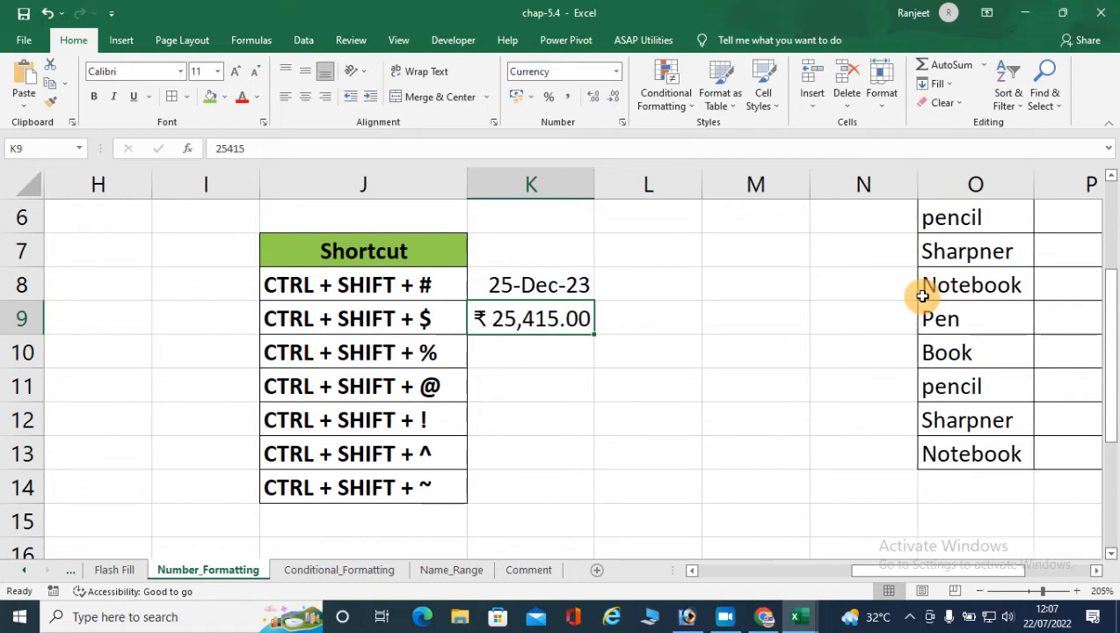
- Enter 0.12 in cell K10 and apply the Percentage format to it
{"action": "key", "text": "Return"}
{"action": "type", "text": "2"}
{"action": "key", "text": "BackSpace"}
{"action": "type", "text": "0.12"}
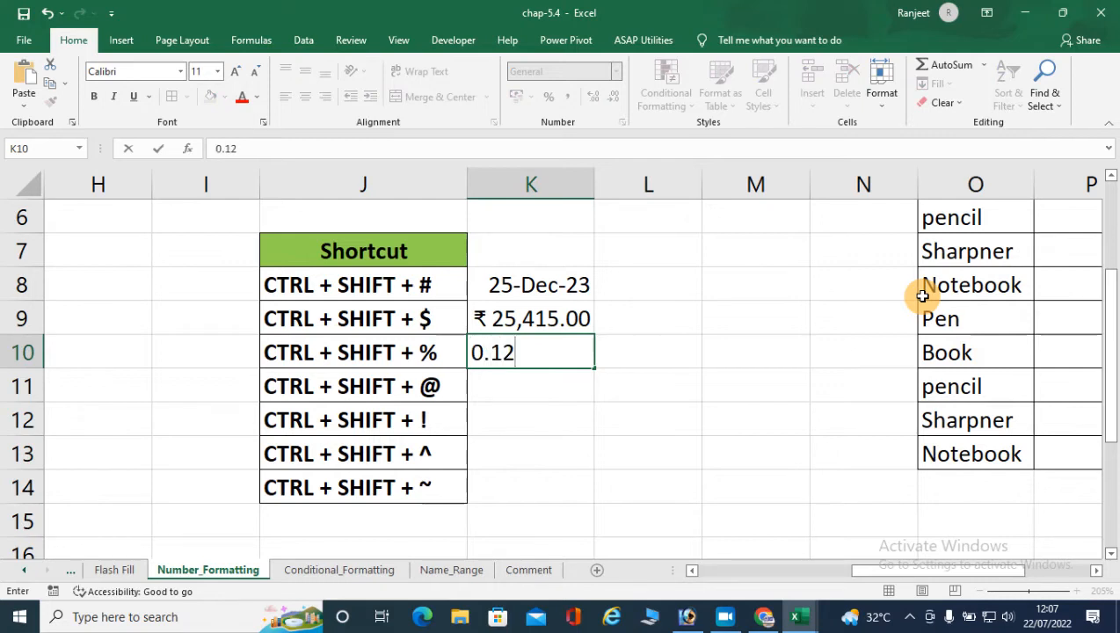
{"action": "key", "text": "Return"}
{"action": "key", "text": "Up"}
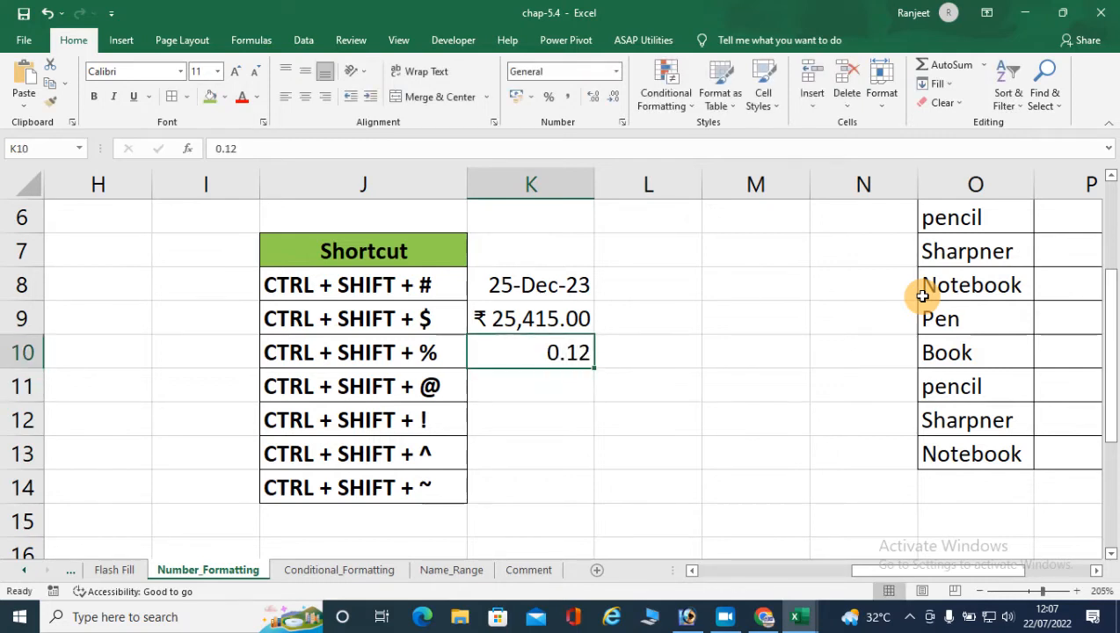
{"action": "key", "text": "ctrl+shift+percent"}
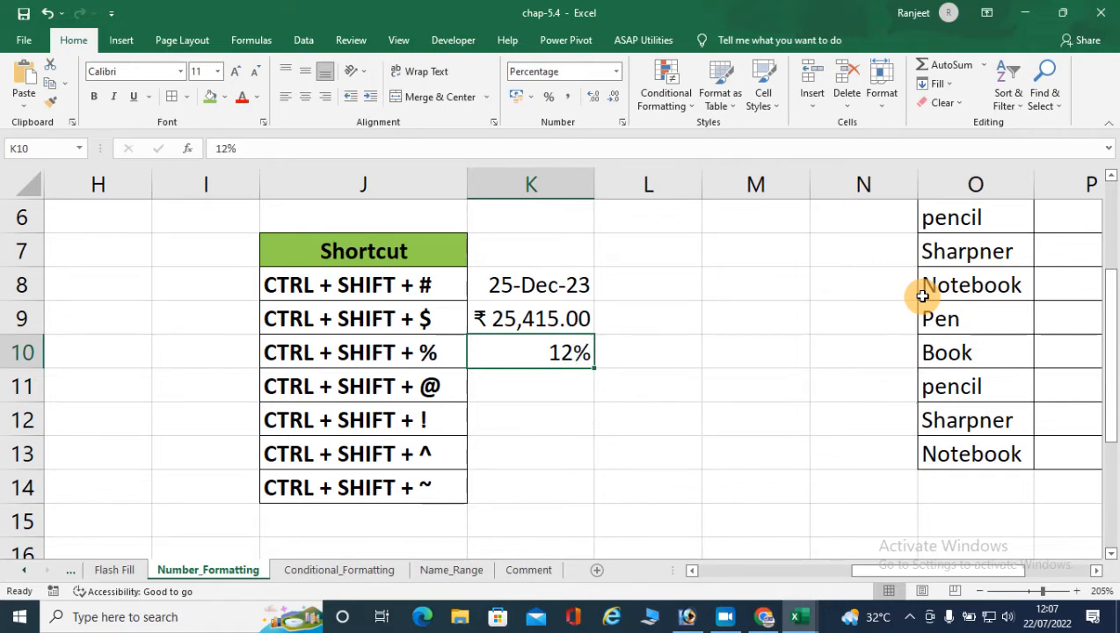
- Enter 1252 in cell K11 and apply the hours-and-minutes time format to it
{"action": "key", "text": "Down"}
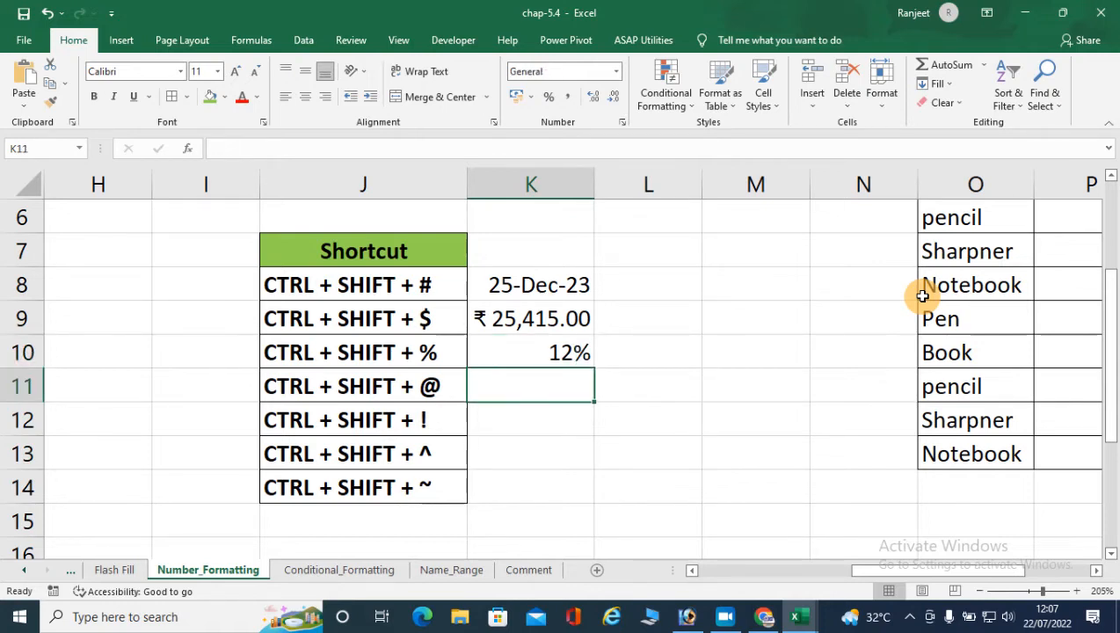
{"action": "type", "text": "12"}
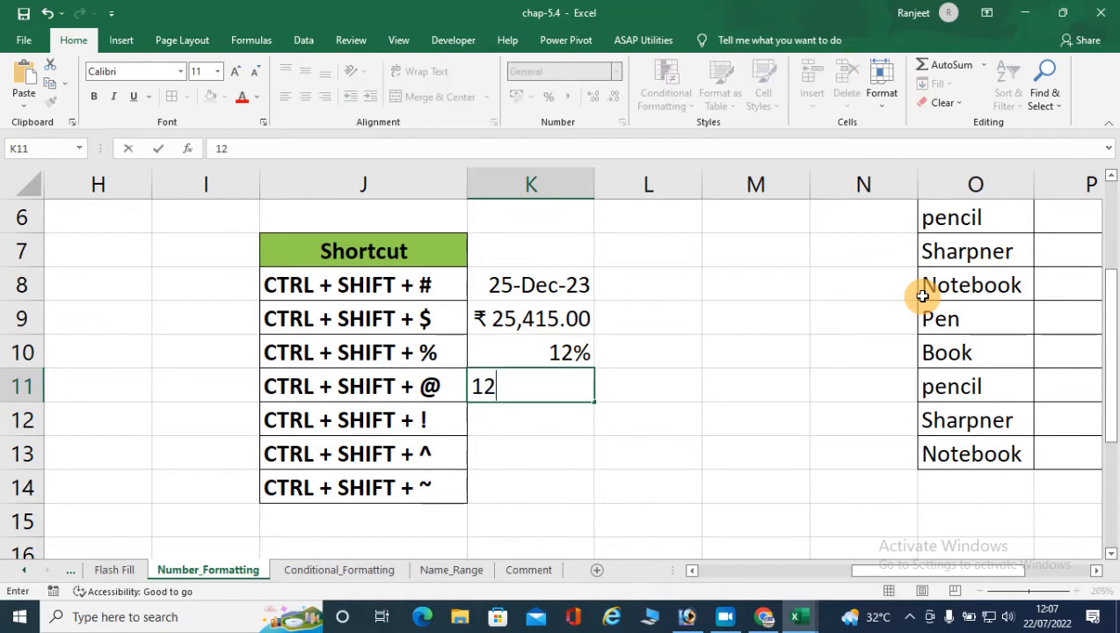
{"action": "type", "text": "52"}
{"action": "key", "text": "ctrl+Return"}
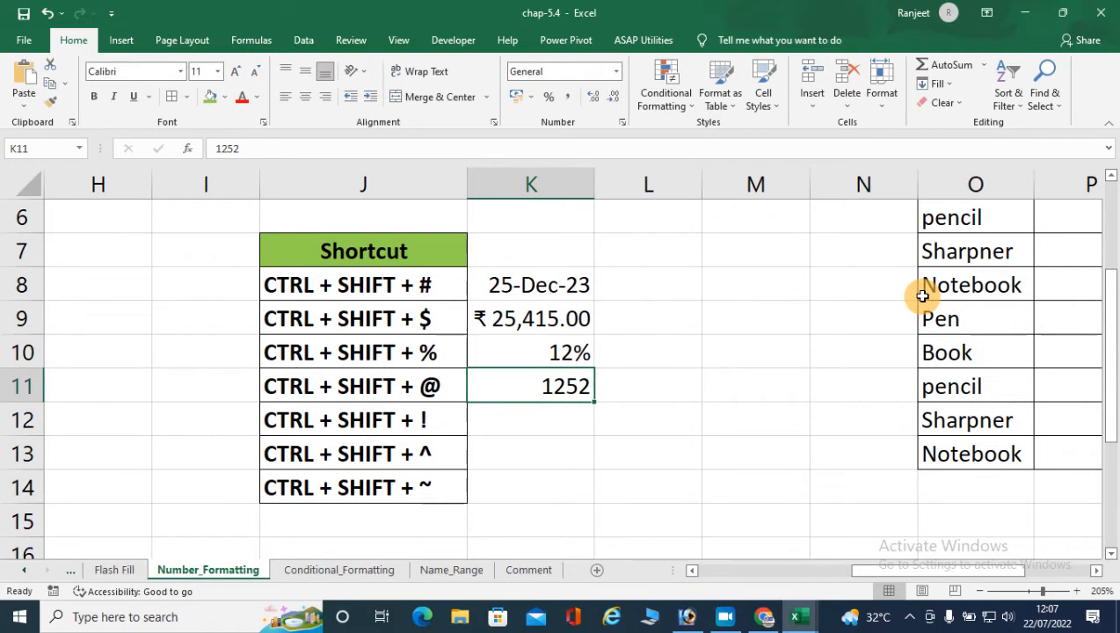
{"action": "key", "text": "ctrl+shift+2"}
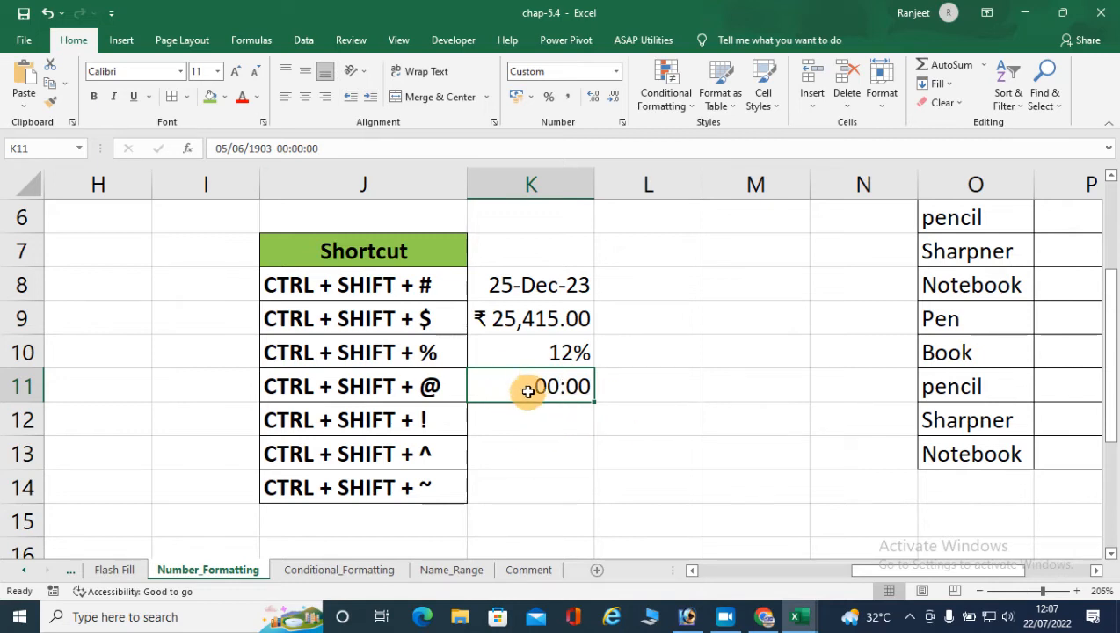
- Widen column K slightly and check the full date-time value stored in K11, keeping its time format
{"action": "left_click_drag", "start_coordinate": [593, 187], "coordinate": [615, 181]}
{"action": "double_click", "coordinate": [559, 387]}
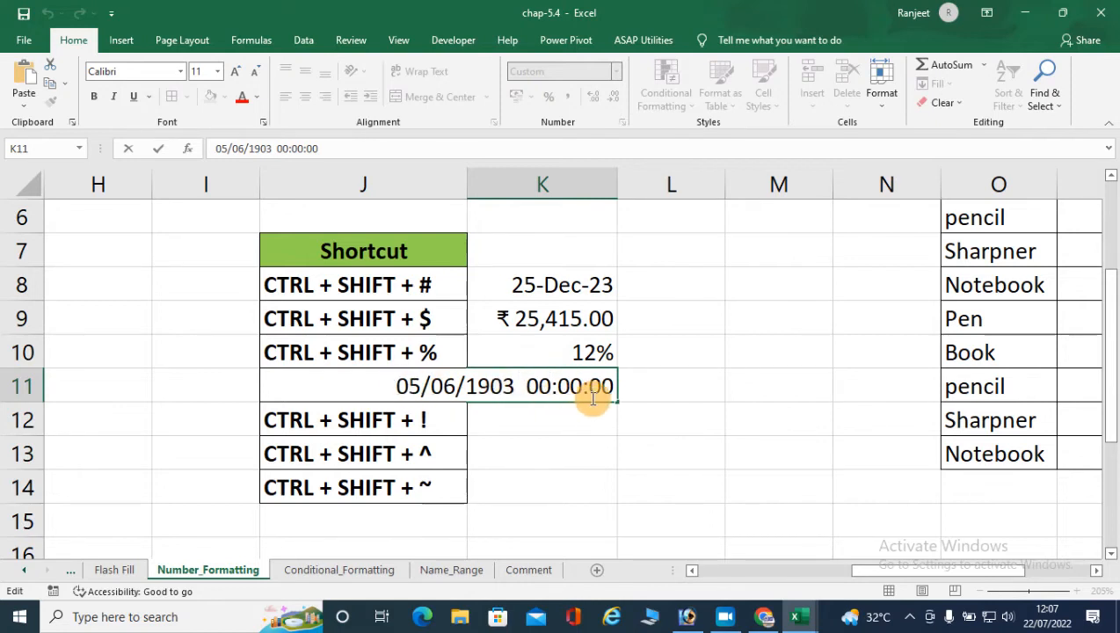
{"action": "key", "text": "Escape"}
{"action": "key", "text": "ctrl+shift+2"}
- Enter 2541 in cell K12 and apply the Number format with thousands separator and two decimals
{"action": "left_click", "coordinate": [549, 417]}
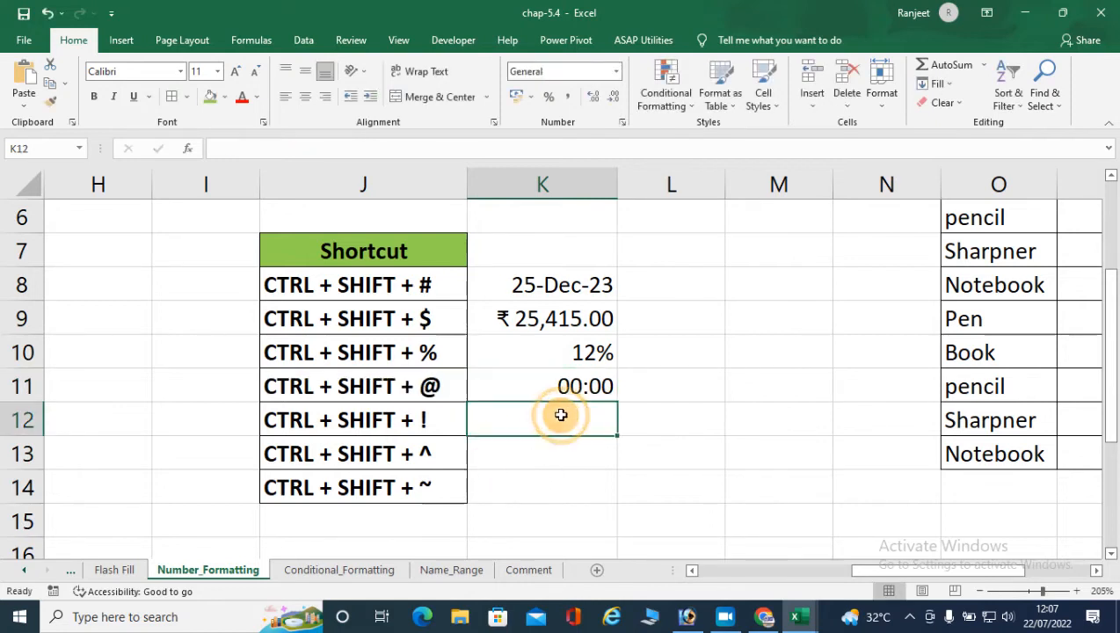
{"action": "type", "text": "2541"}
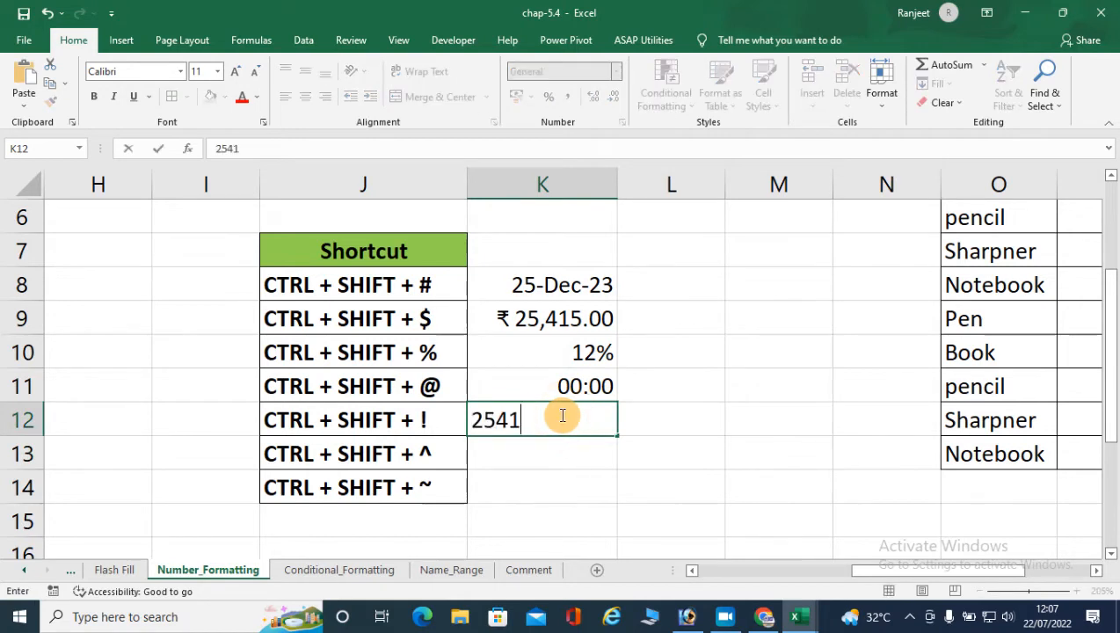
{"action": "key", "text": "Return"}
{"action": "left_click", "coordinate": [563, 415]}
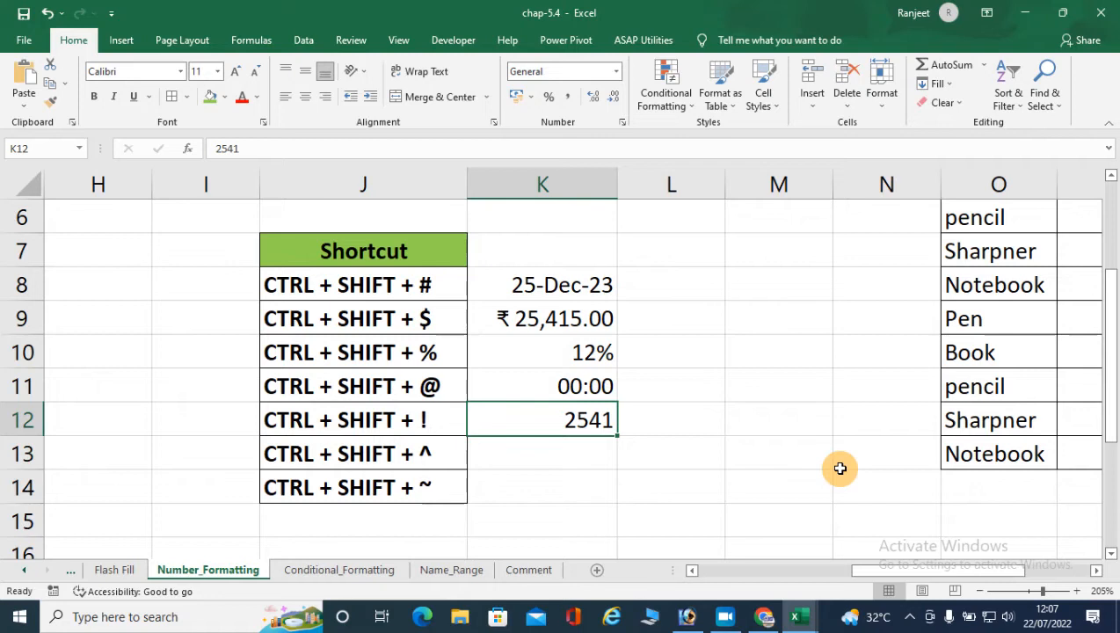
{"action": "key", "text": "ctrl+shift+1"}
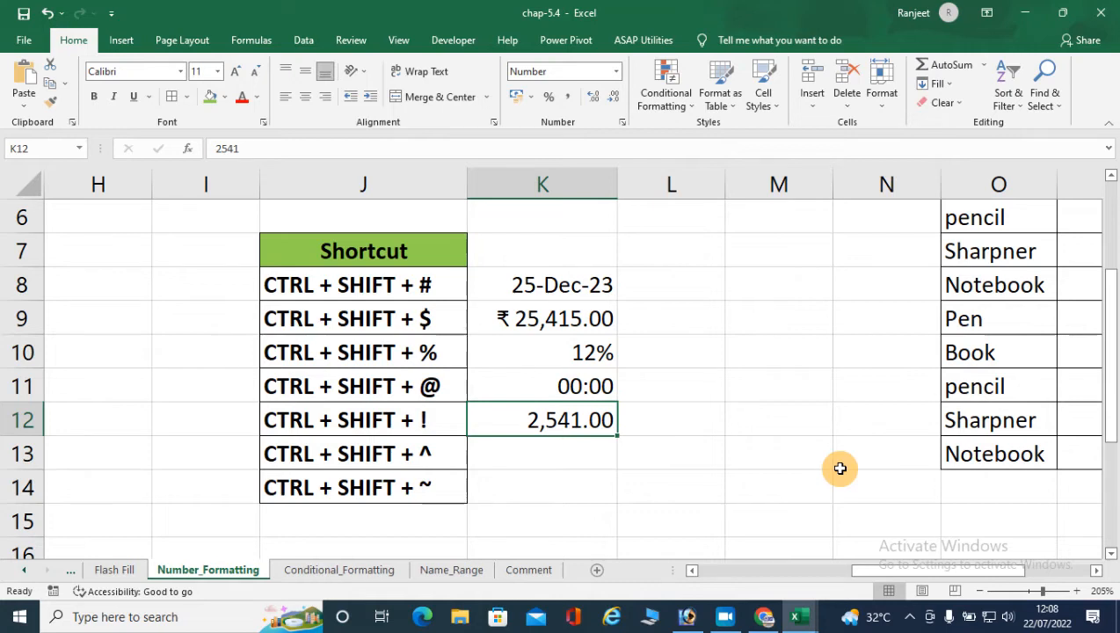
- Enter 5421 in cell K13 and apply the Scientific format to it
{"action": "key", "text": "Down"}
{"action": "key", "text": "Up"}
{"action": "key", "text": "Down"}
{"action": "type", "text": "5421"}
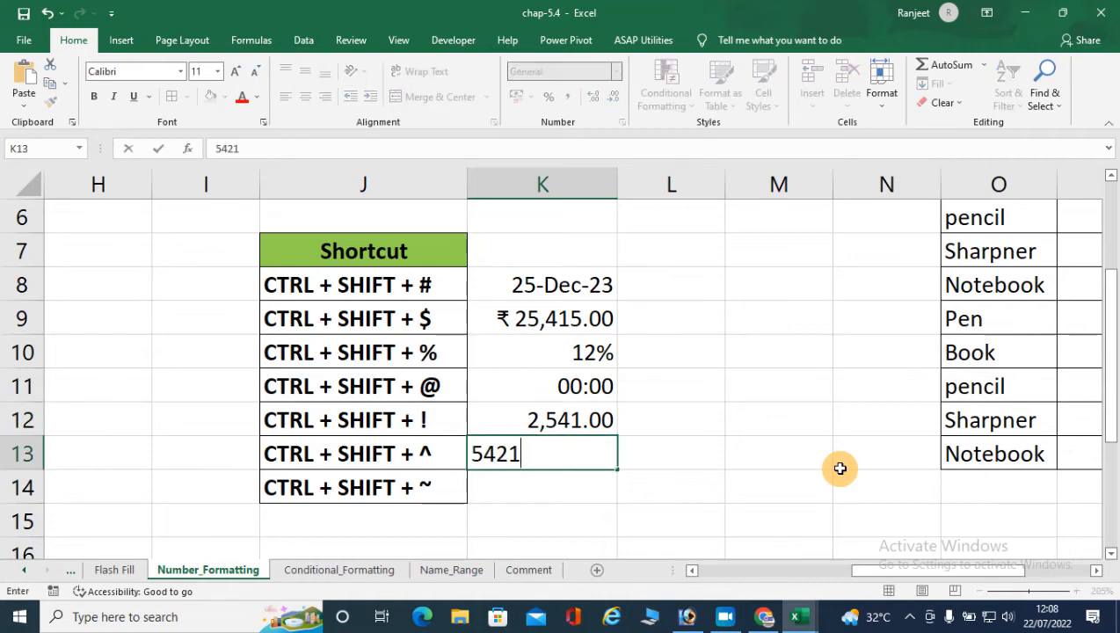
{"action": "key", "text": "Return"}
{"action": "key", "text": "Up"}
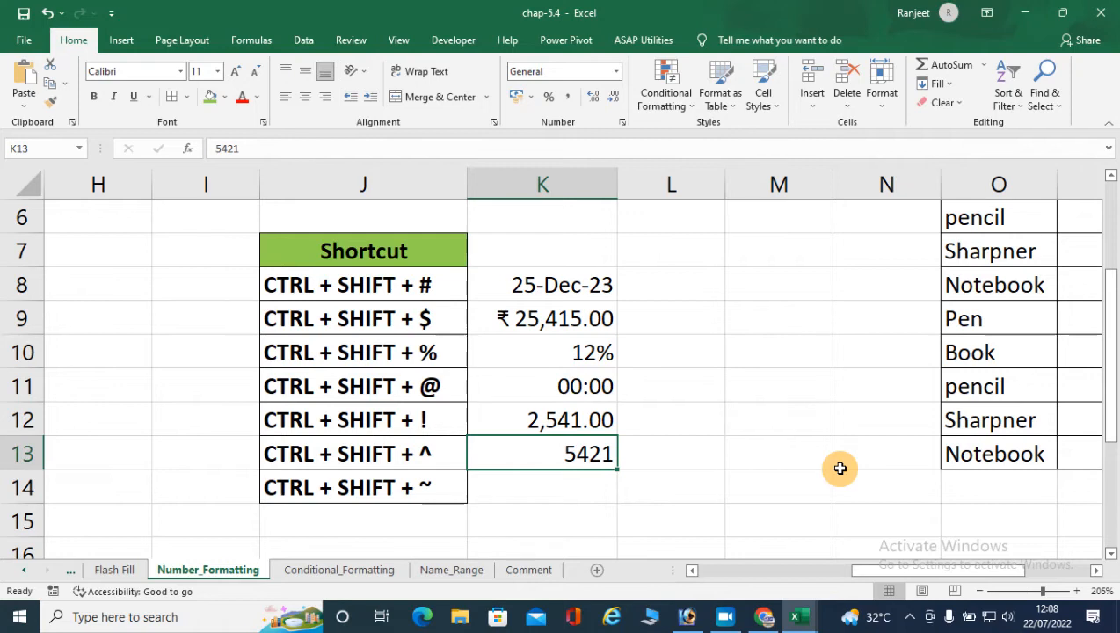
{"action": "key", "text": "ctrl+shift+asciicircum"}
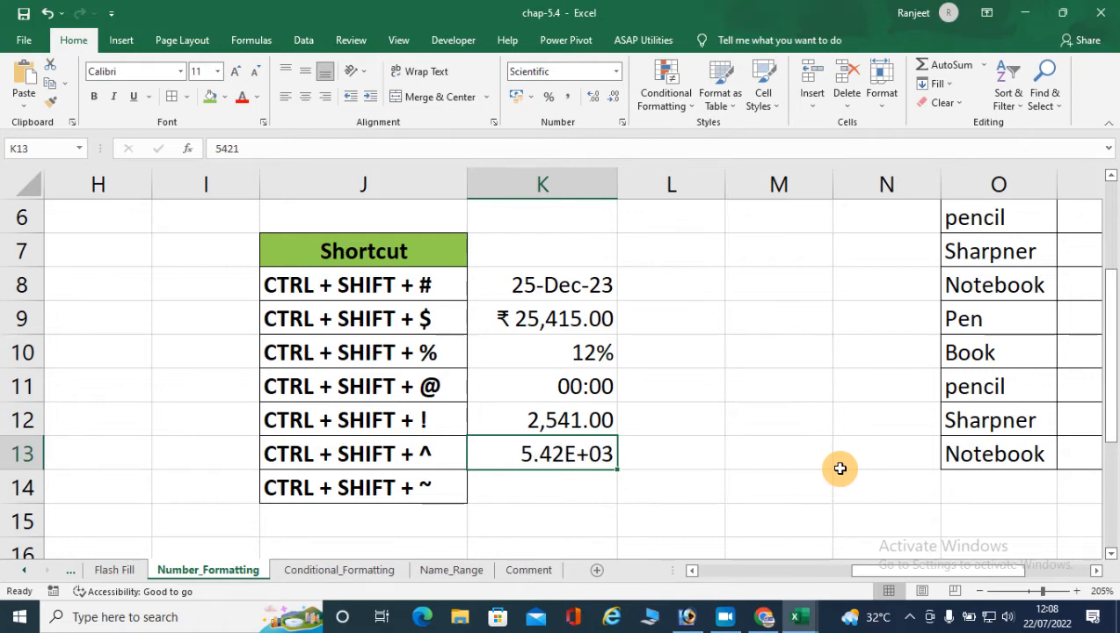
- Enter 5425.25 in cell K14 as a sample value for the General format shortcut
{"action": "key", "text": "Return"}
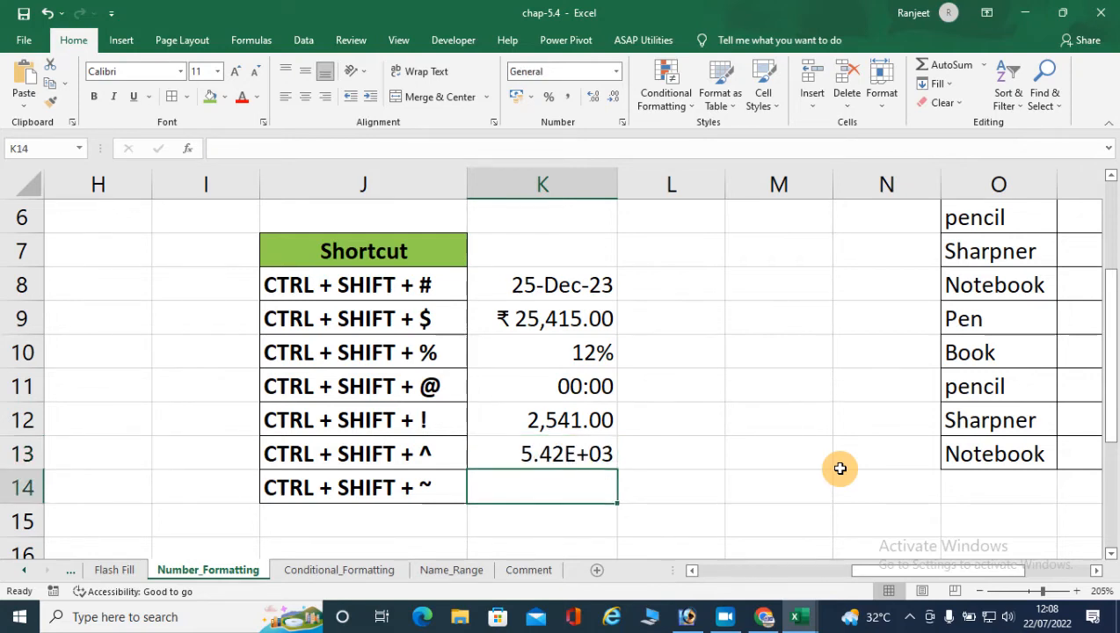
{"action": "type", "text": "5425.25"}
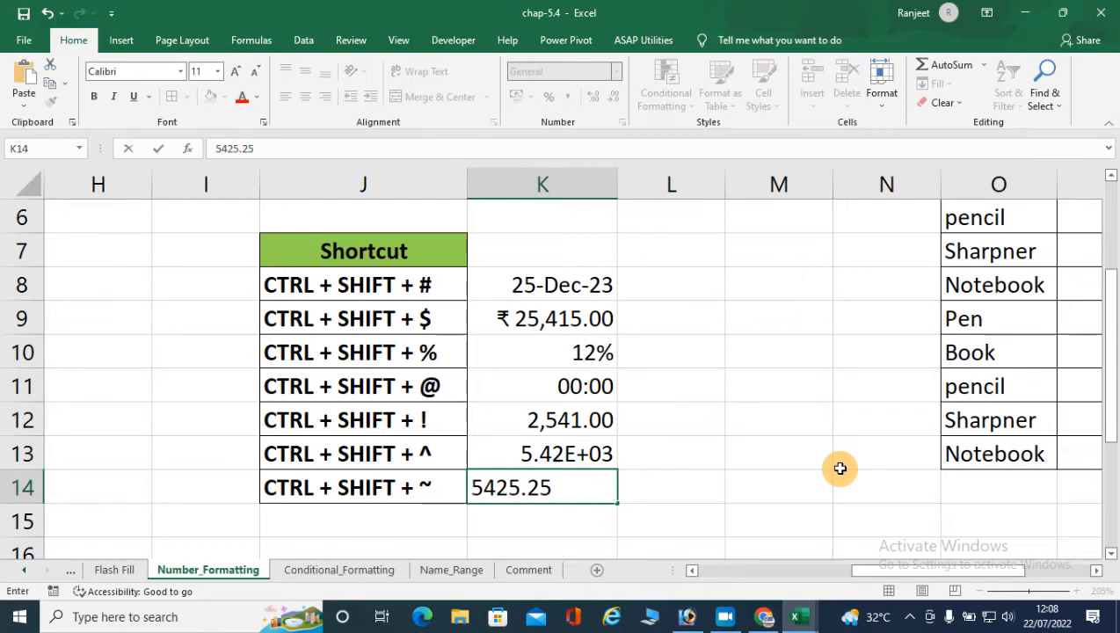
{"action": "key", "text": "Return"}
{"action": "key", "text": "Up"}
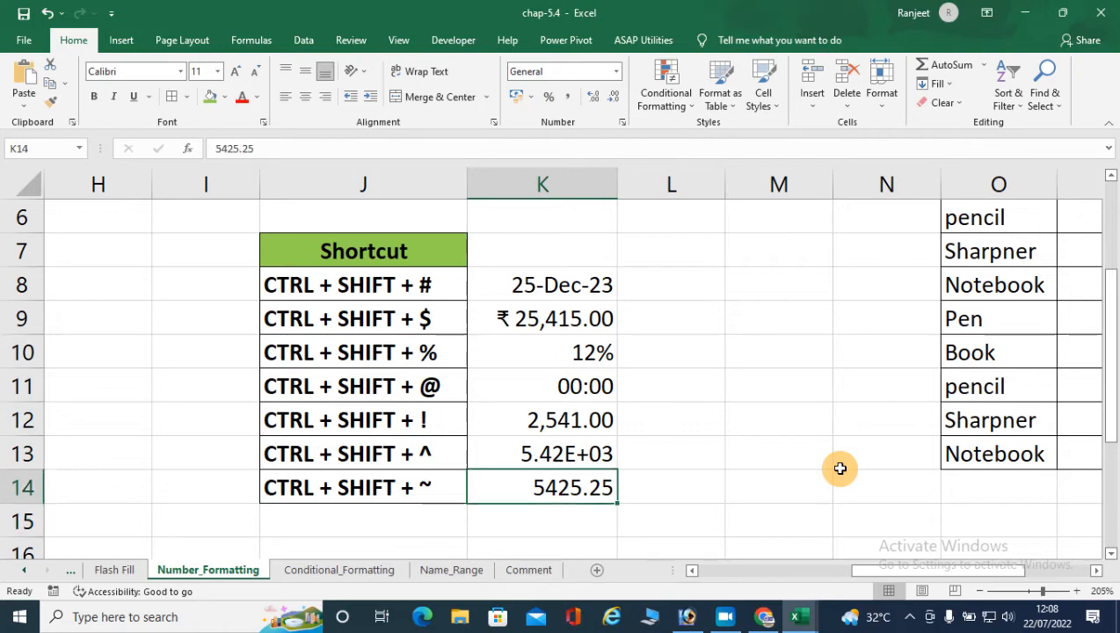
- Replace the value in K14 with 2525, formatting it as Currency and resetting it to the General format
{"action": "type", "text": "2525"}
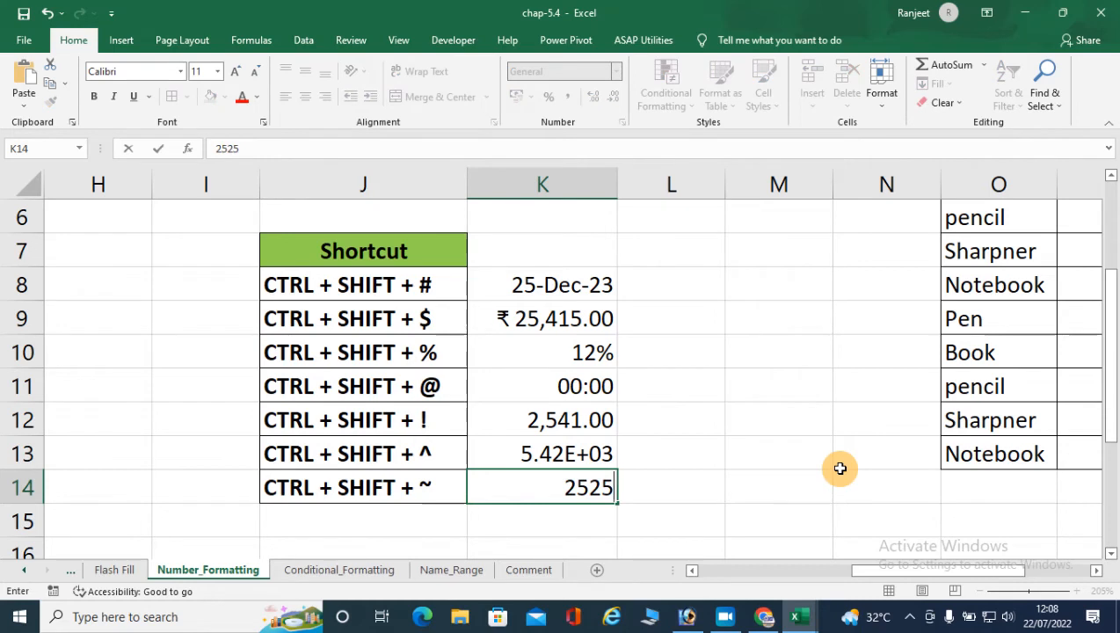
{"action": "key", "text": "Return"}
{"action": "key", "text": "Up"}
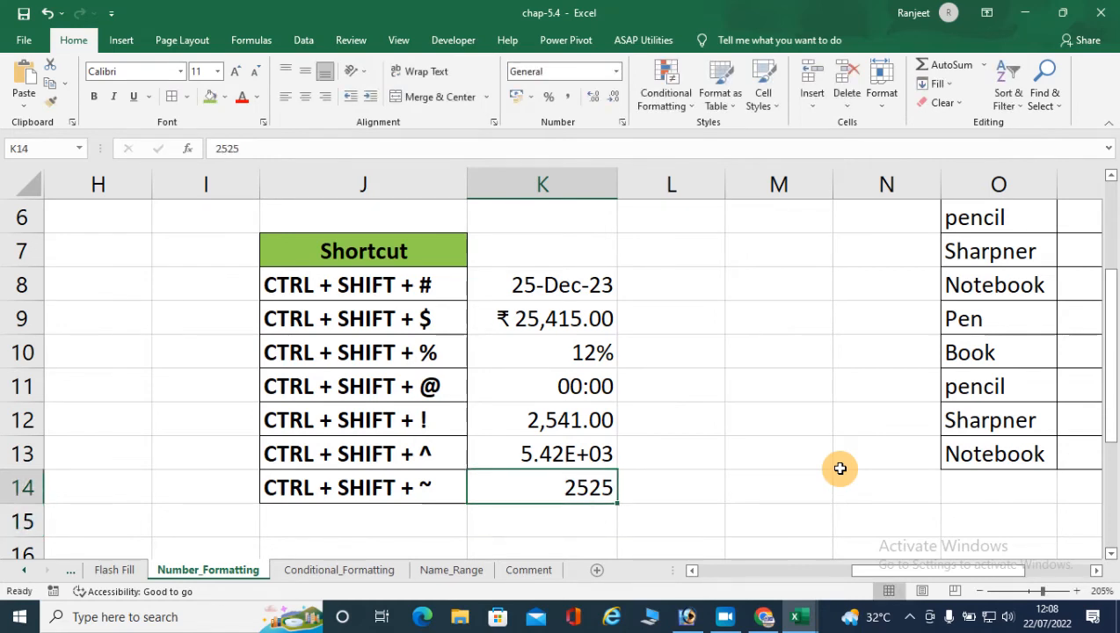
{"action": "key", "text": "ctrl+shift+4"}
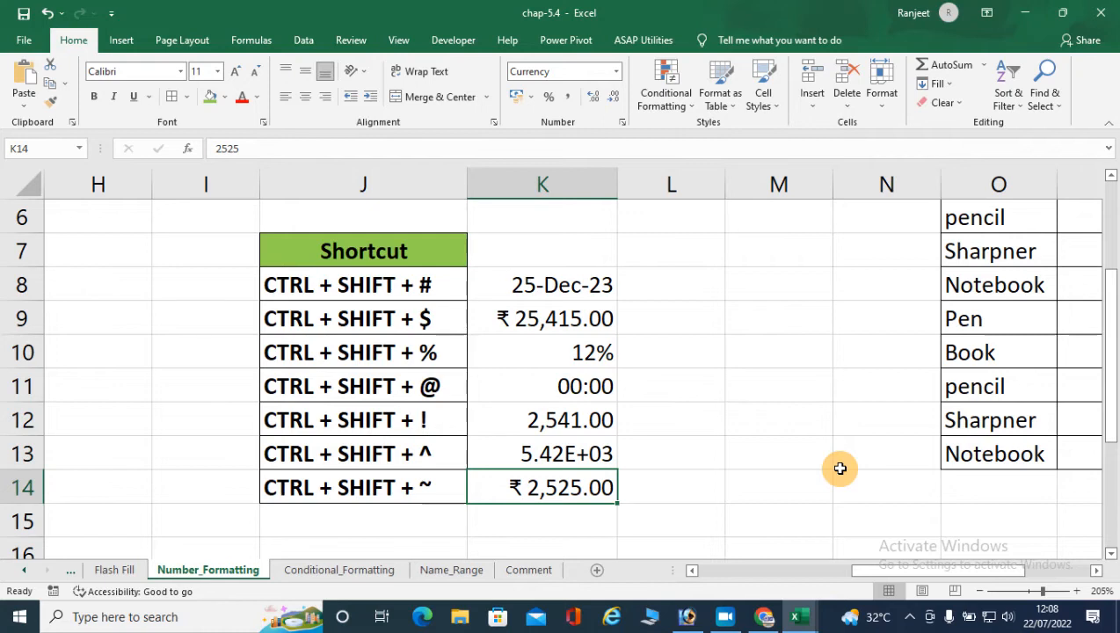
{"action": "key", "text": "ctrl+shift+grave"}
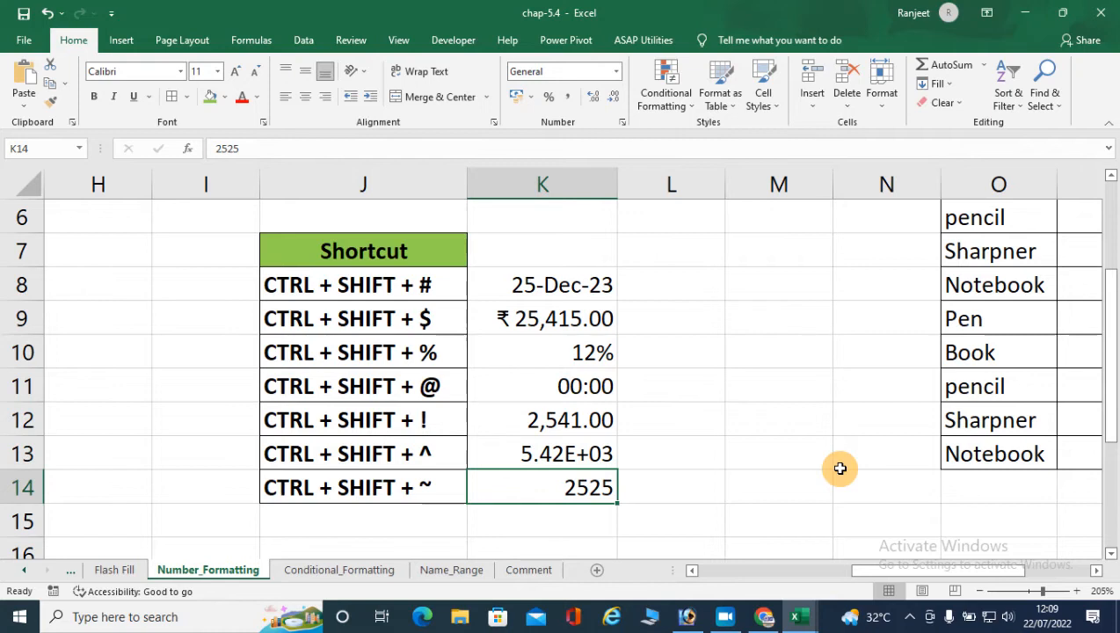
- Review the shortcut list in J8:J14 against the formatted sample values in K8:K14
{"action": "key", "text": "Up"}
{"action": "key", "text": "Up"}
{"action": "key", "text": "Up"}
{"action": "key", "text": "Up"}
{"action": "key", "text": "Up"}
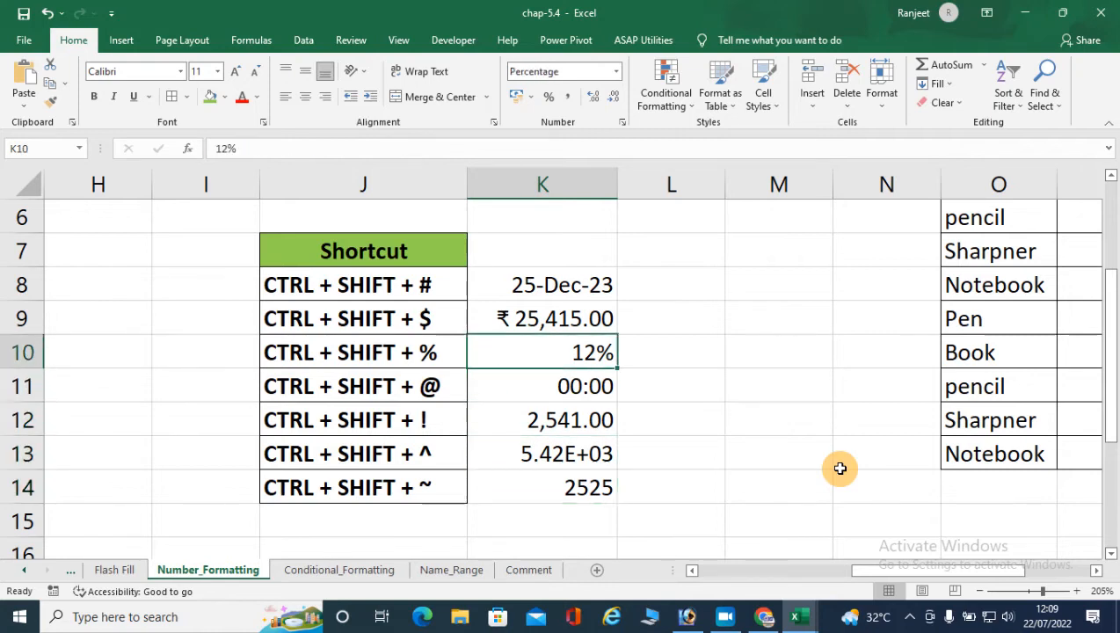
{"action": "key", "text": "Up"}
{"action": "key", "text": "Left"}
{"action": "key", "text": "Right"}
{"action": "key", "text": "Down"}
{"action": "key", "text": "Down"}
{"action": "key", "text": "Left"}
{"action": "key", "text": "Up"}
{"action": "key", "text": "Left"}
{"action": "key", "text": "Up"}
{"action": "key", "text": "Right"}
{"action": "key", "text": "Up"}
{"action": "key", "text": "Down"}
{"action": "key", "text": "Down"}
{"action": "key", "text": "Down"}
{"action": "key", "text": "Down"}
{"action": "key", "text": "Down"}
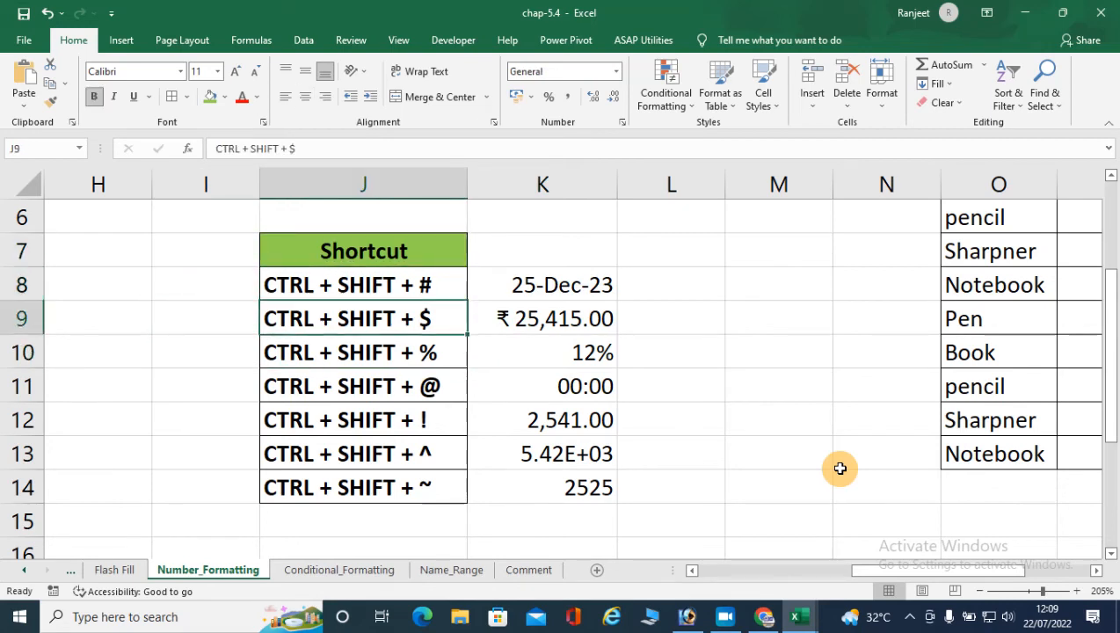
{"action": "key", "text": "Down"}
{"action": "key", "text": "Down"}
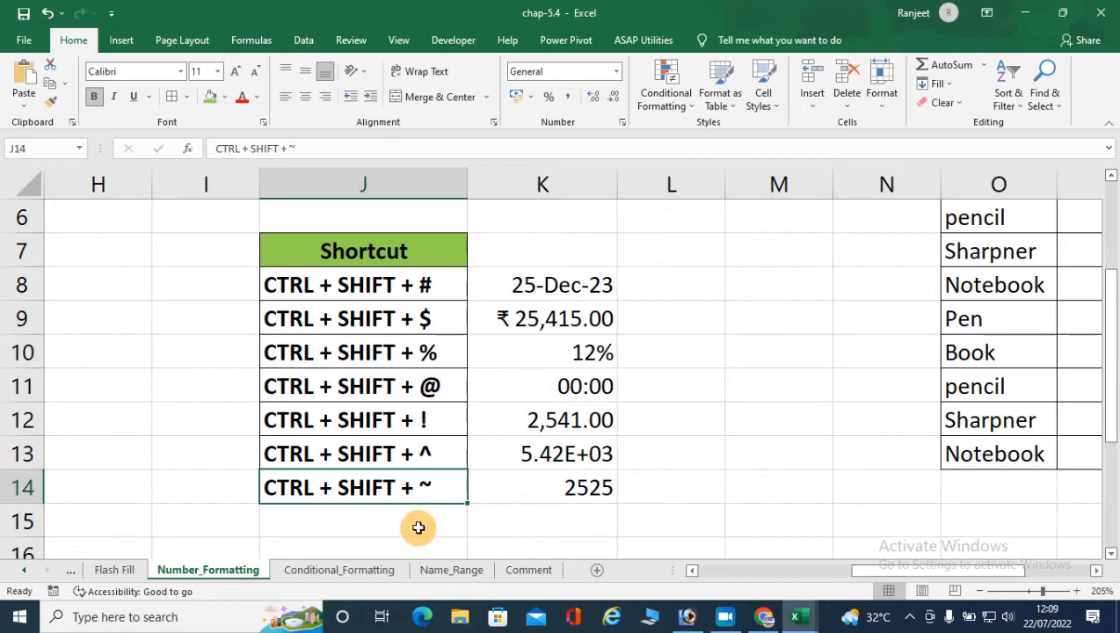
{"action": "scroll", "coordinate": [418, 527], "scroll_direction": "up", "scroll_amount": 2}
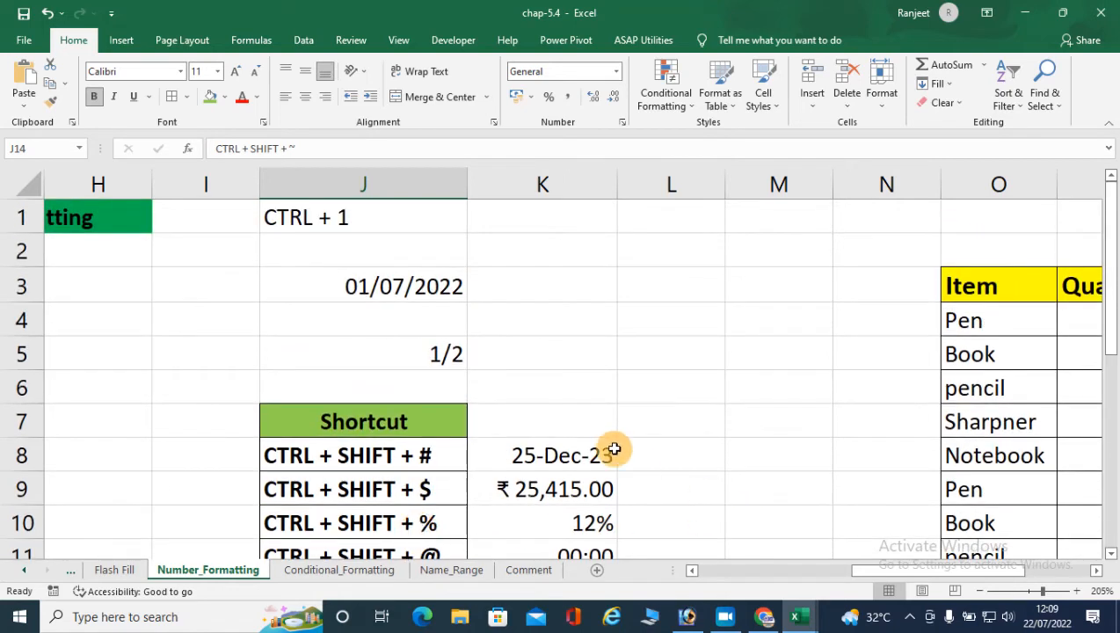
{"action": "scroll", "coordinate": [592, 440], "scroll_direction": "down", "scroll_amount": 2}
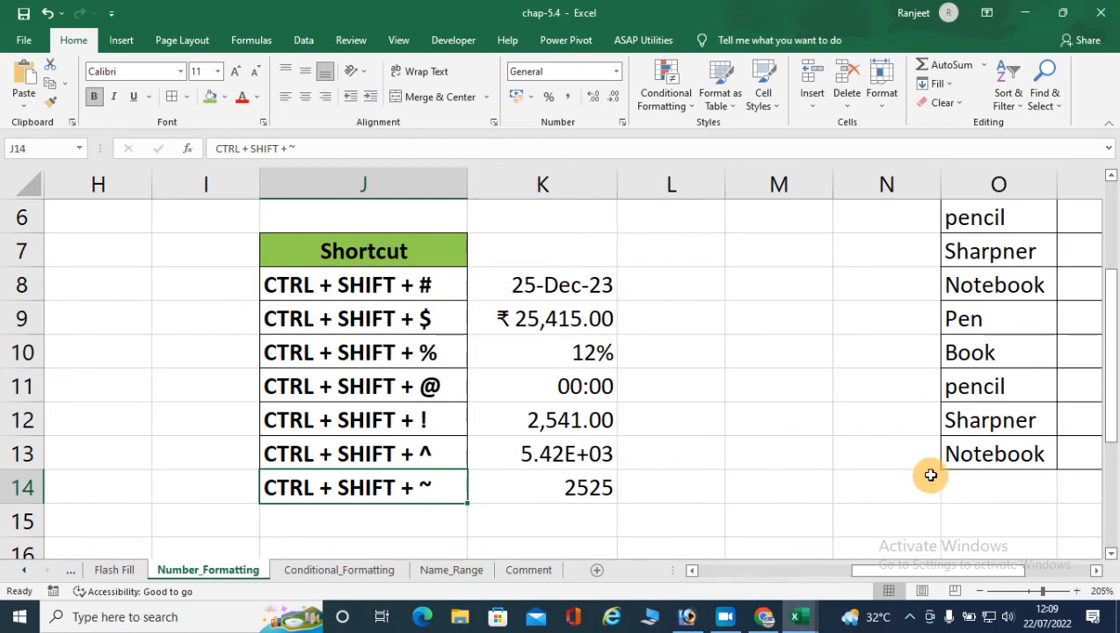
- Clear the Quantity, Price and Total Price values from P4:R13 in the item table
{"action": "left_click", "coordinate": [1097, 571]}
{"action": "left_click", "coordinate": [1099, 572]}
{"action": "left_click", "coordinate": [1099, 572]}
{"action": "left_click", "coordinate": [1098, 571]}
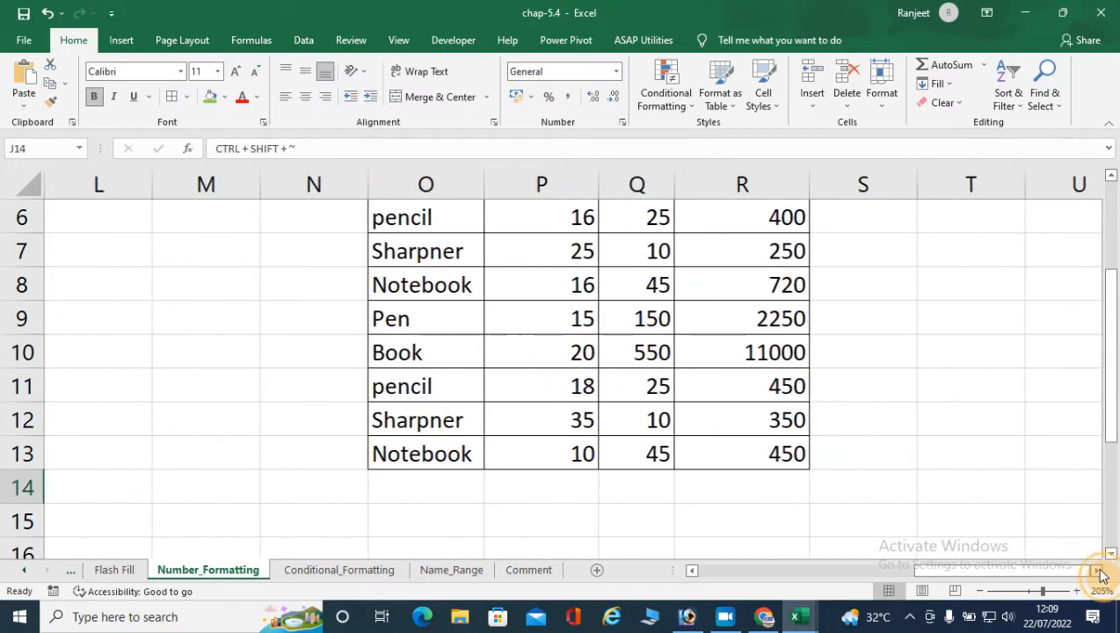
{"action": "scroll", "coordinate": [962, 510], "scroll_direction": "up", "scroll_amount": 2}
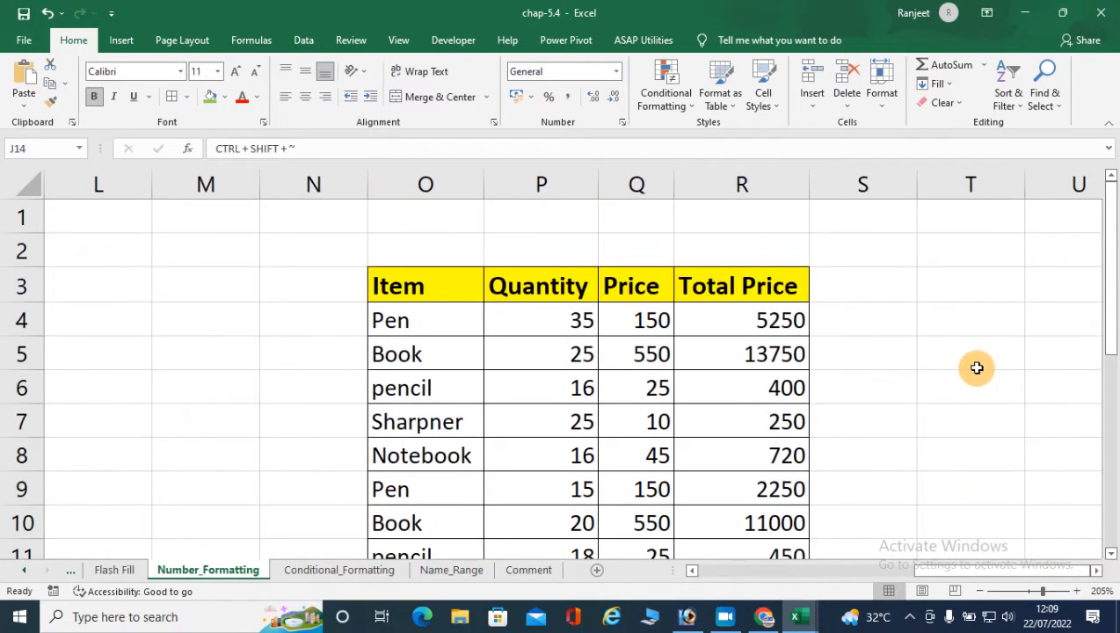
{"action": "scroll", "coordinate": [974, 369], "scroll_direction": "down", "scroll_amount": 1, "text": "ctrl"}
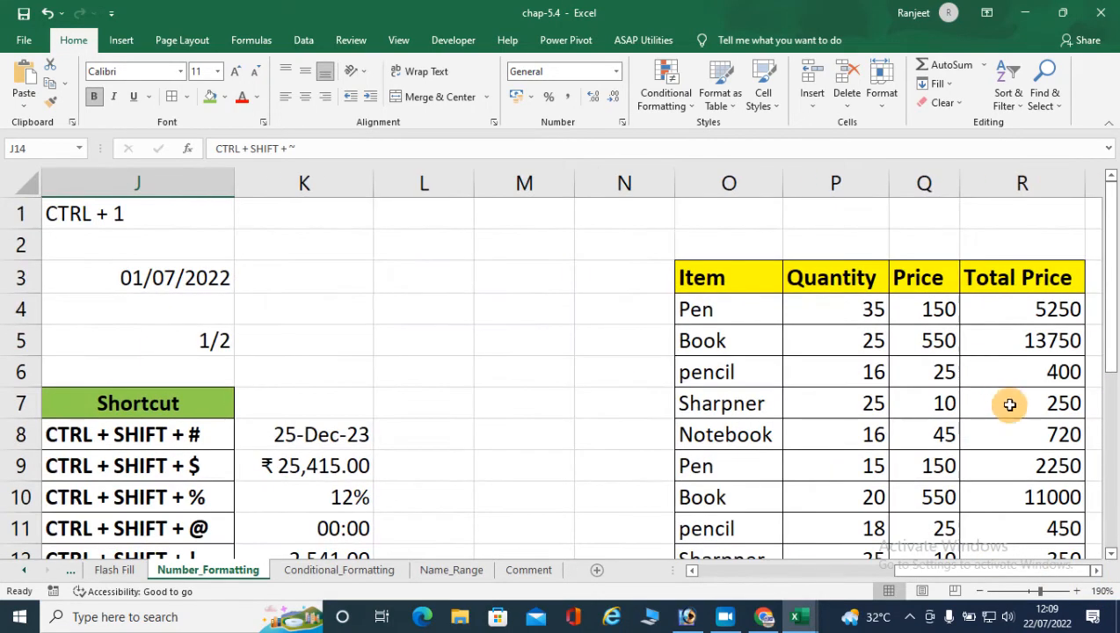
{"action": "left_click", "coordinate": [1097, 570]}
{"action": "scroll", "coordinate": [972, 452], "scroll_direction": "down", "scroll_amount": 2}
{"action": "left_click", "coordinate": [1105, 552]}
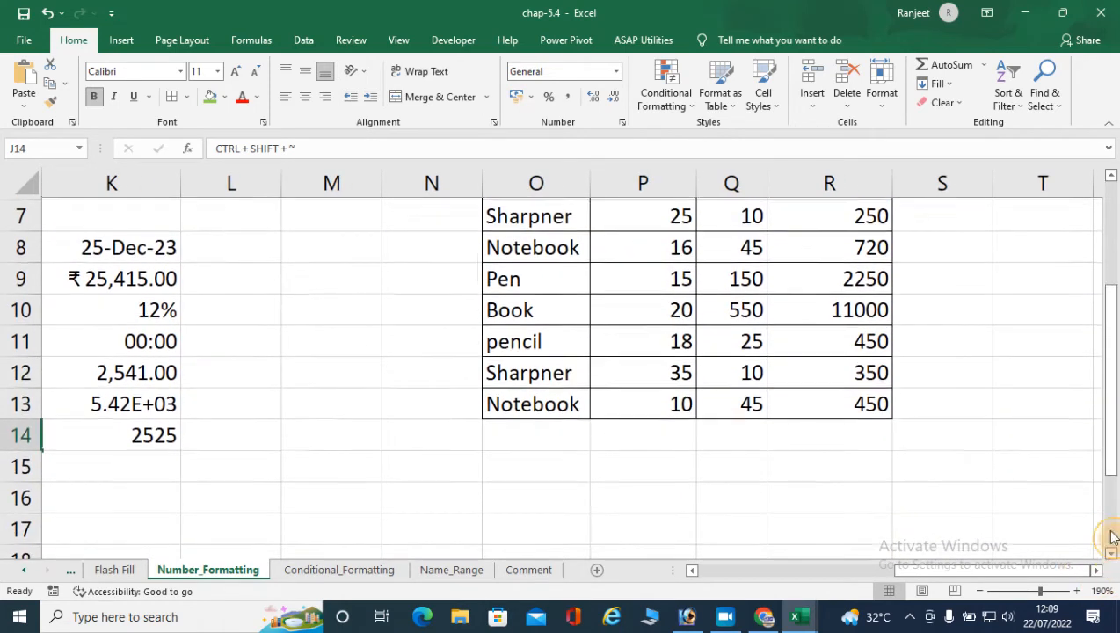
{"action": "left_click", "coordinate": [1110, 176]}
{"action": "left_click", "coordinate": [1109, 175]}
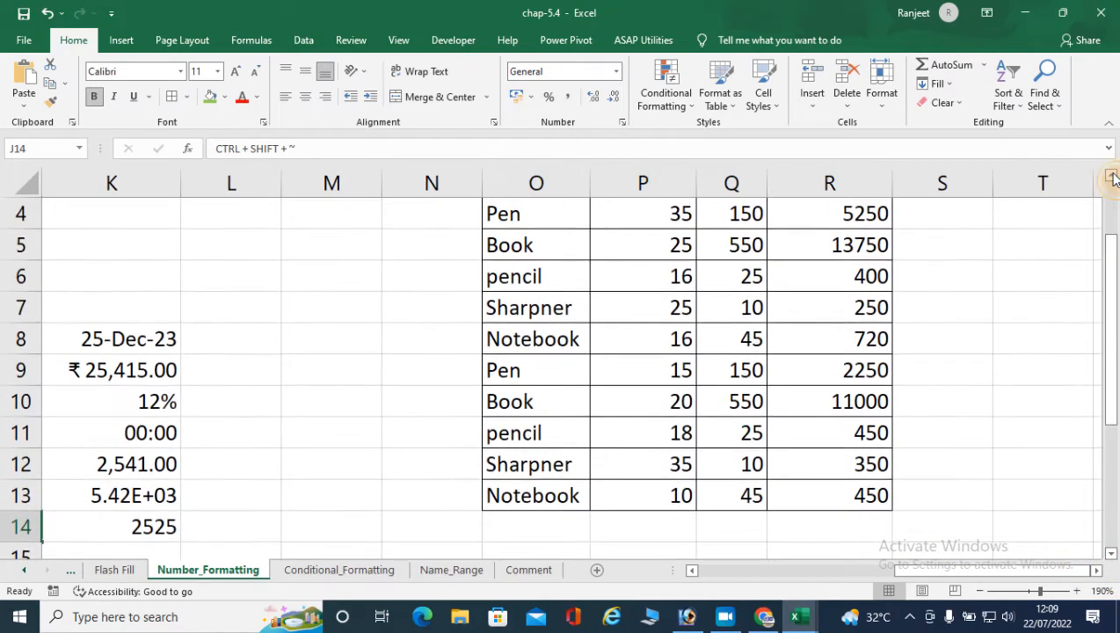
{"action": "left_click", "coordinate": [1110, 176]}
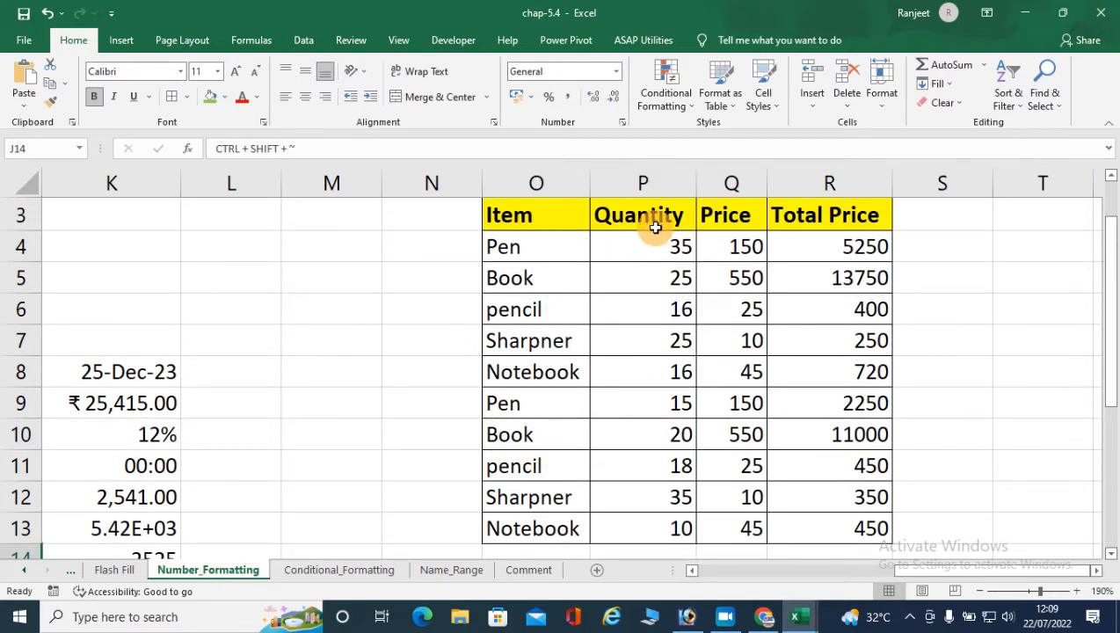
{"action": "left_click_drag", "start_coordinate": [844, 245], "coordinate": [850, 533]}
{"action": "key", "text": "Delete"}
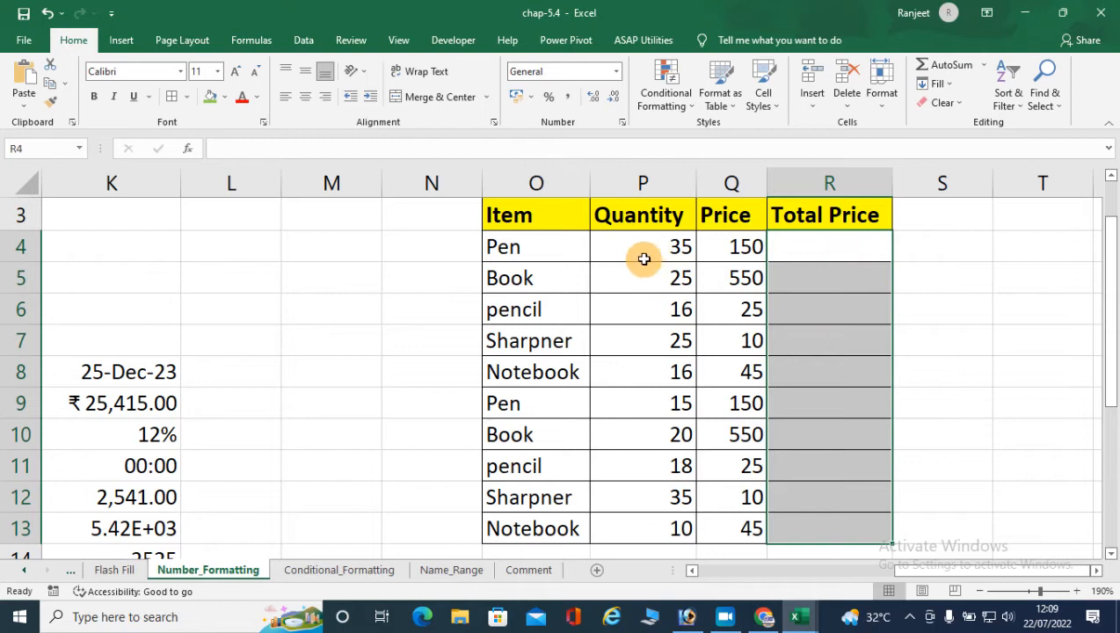
{"action": "left_click_drag", "start_coordinate": [647, 246], "coordinate": [722, 526]}
{"action": "key", "text": "Delete"}
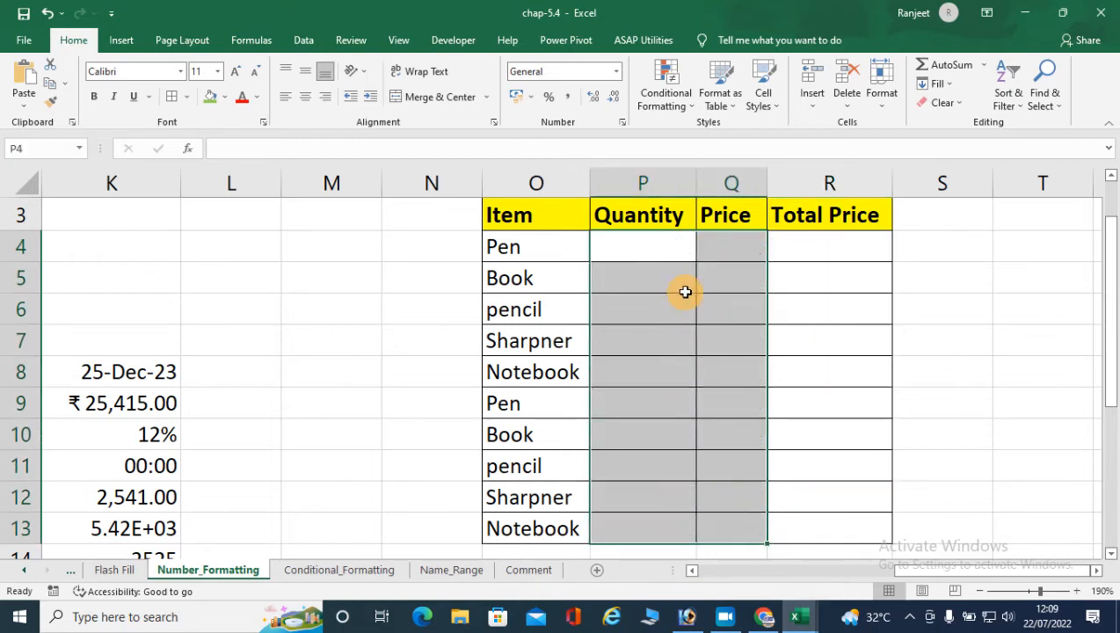
- Enter "35 Pcs" as the Pen quantity in P4 and "55/Pcs" as its price in Q4
{"action": "left_click", "coordinate": [658, 250]}
{"action": "type", "text": "35 pC"}
{"action": "key", "text": "BackSpace"}
{"action": "key", "text": "BackSpace"}
{"action": "key", "text": "BackSpace"}
{"action": "type", "text": "Pcs"}
{"action": "key", "text": "Tab"}
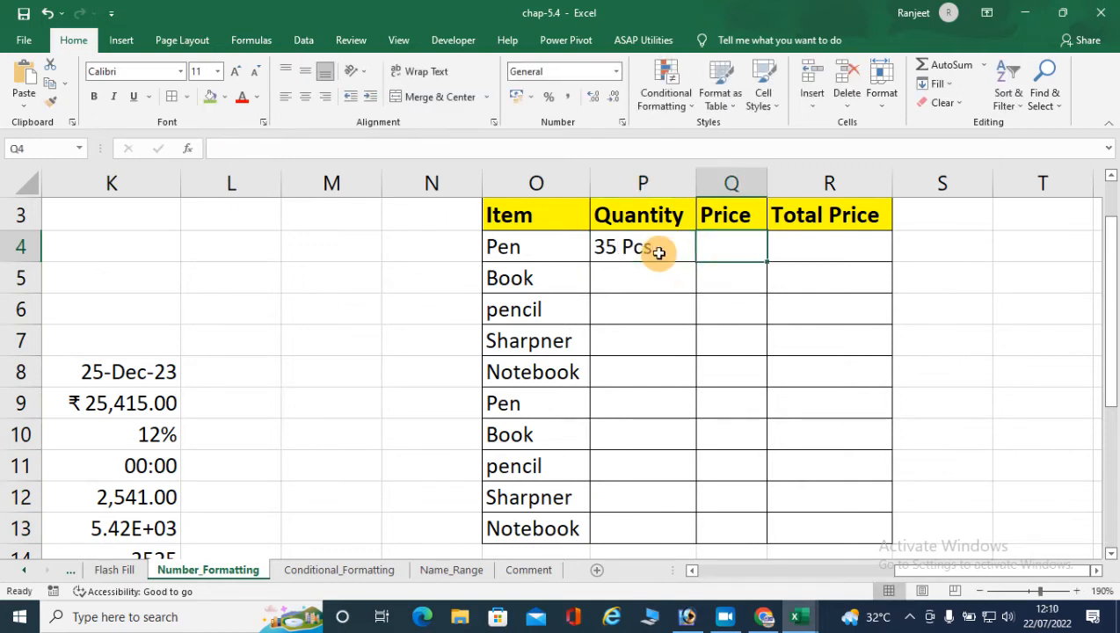
{"action": "type", "text": "55"}
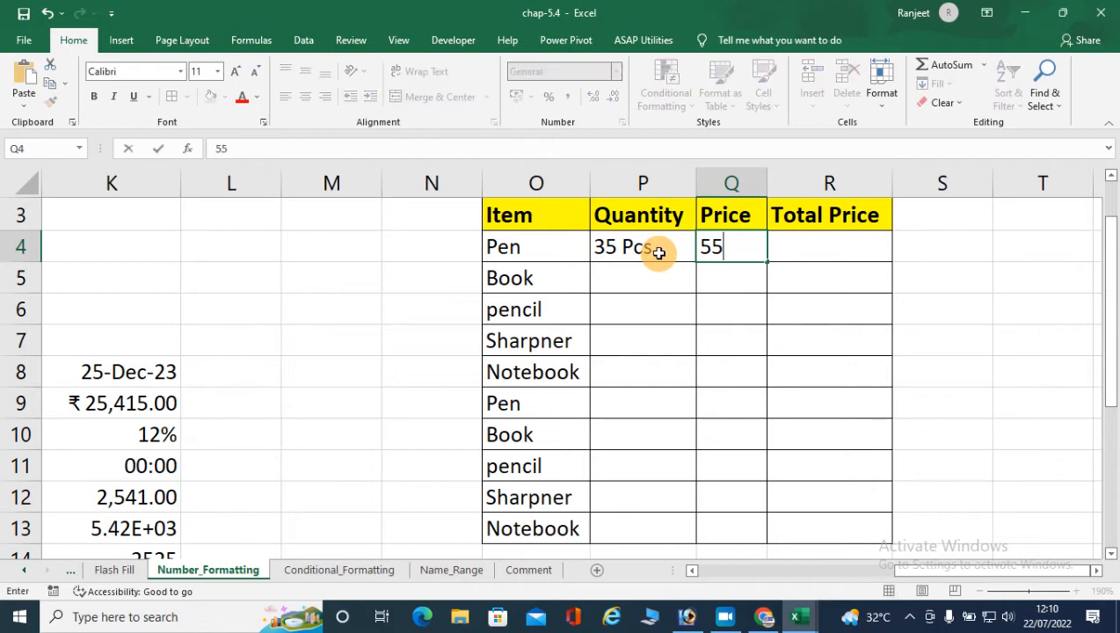
{"action": "type", "text": "/Pcs"}
{"action": "key", "text": "Return"}
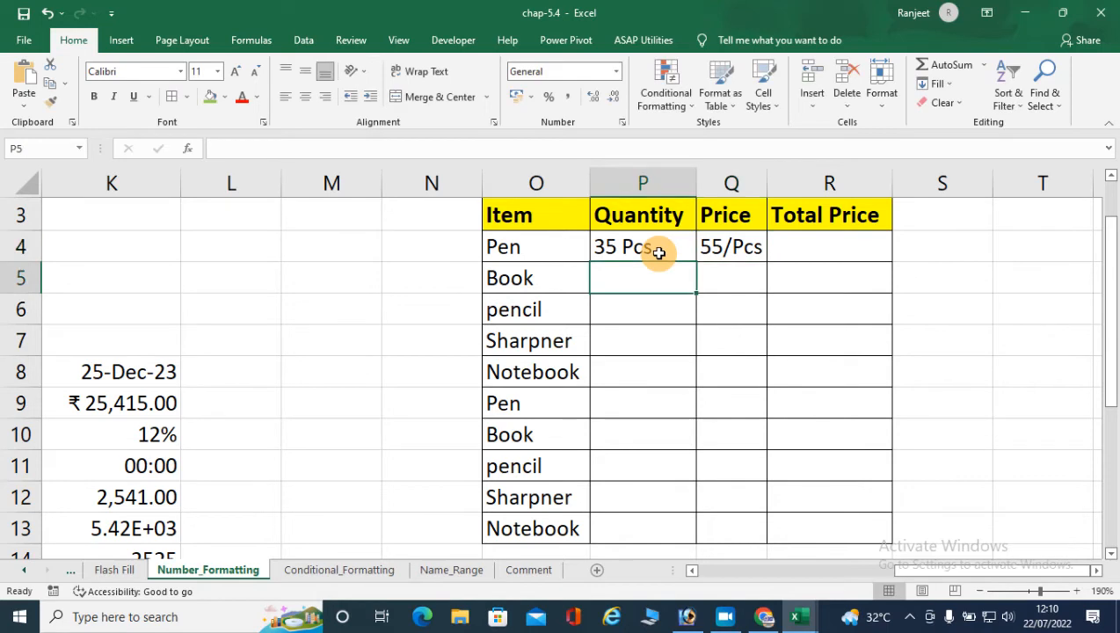
- Fill the P4 quantity and the Q4 price down to row 13
{"action": "left_click", "coordinate": [659, 252]}
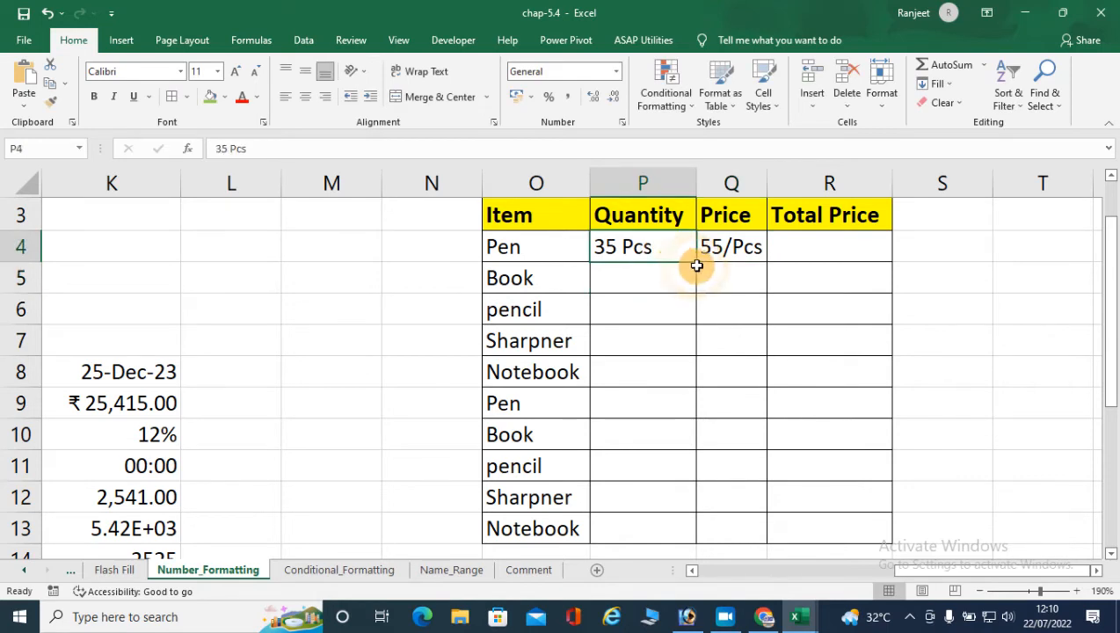
{"action": "left_click_drag", "start_coordinate": [696, 263], "coordinate": [695, 537]}
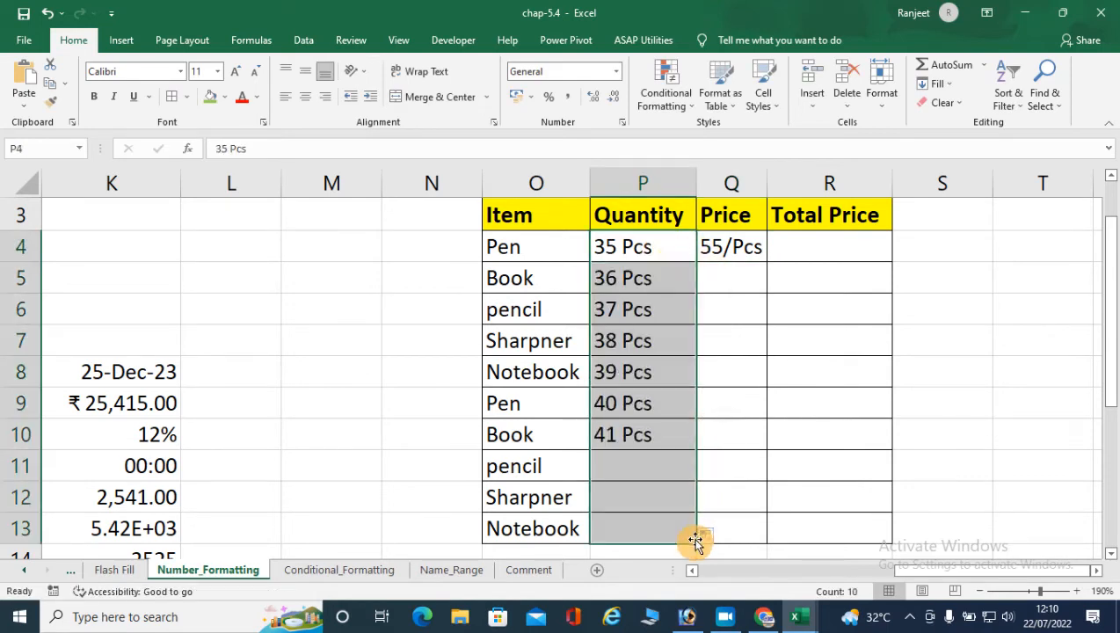
{"action": "left_click", "coordinate": [747, 244]}
{"action": "left_click_drag", "start_coordinate": [766, 263], "coordinate": [759, 538]}
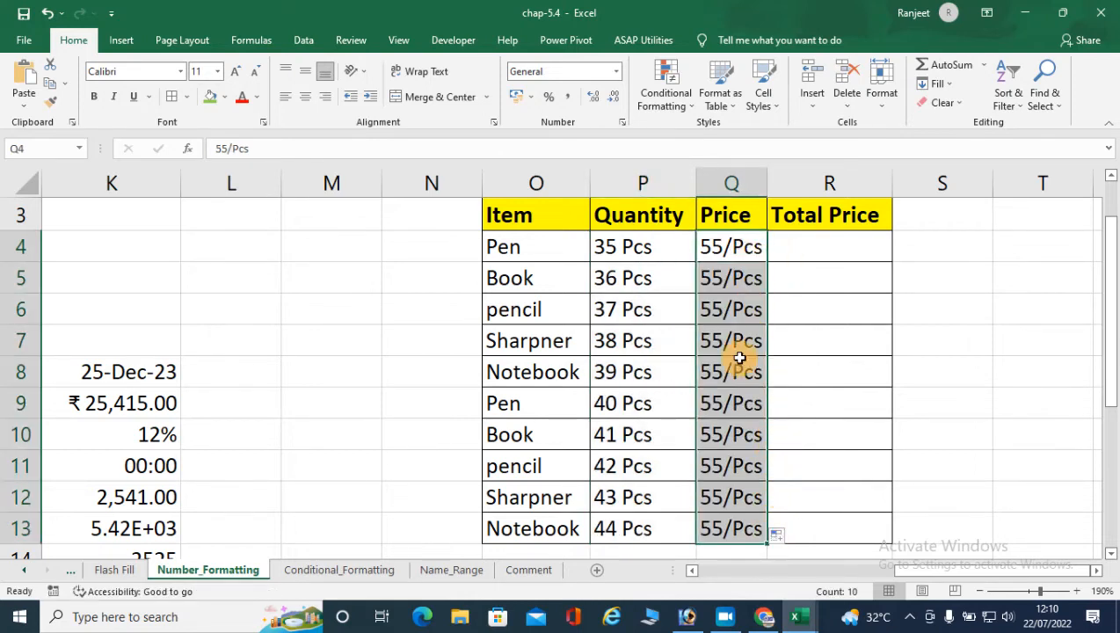
- Enter the formula =P4*Q4 in R4 to calculate the Pen's total price
{"action": "left_click", "coordinate": [803, 257]}
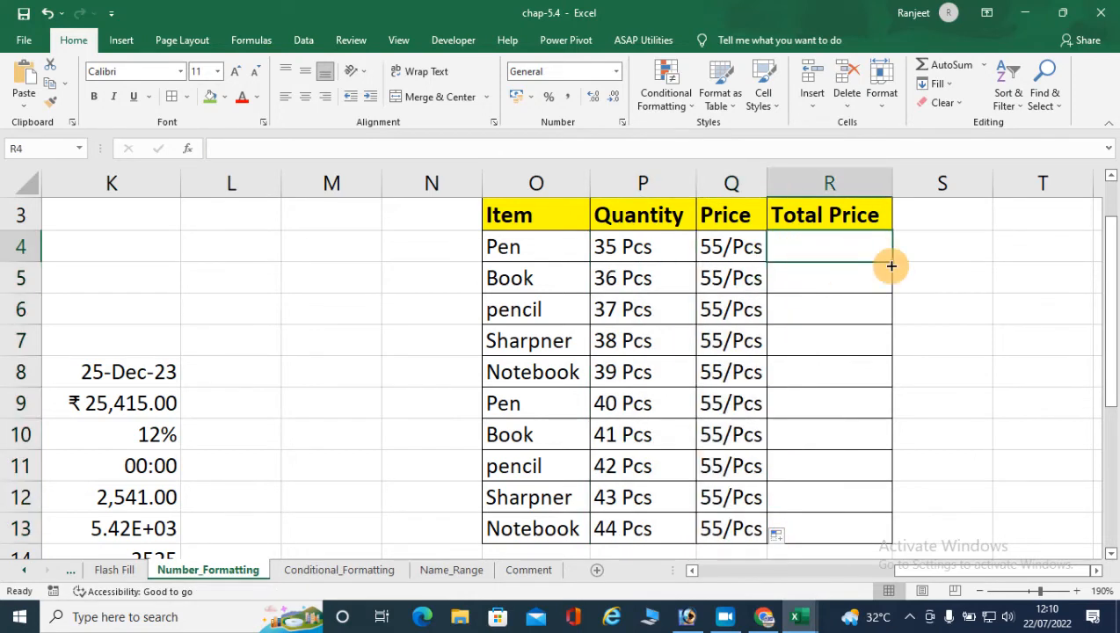
{"action": "type", "text": "="}
{"action": "left_click", "coordinate": [660, 251]}
{"action": "type", "text": "*"}
{"action": "left_click", "coordinate": [745, 248]}
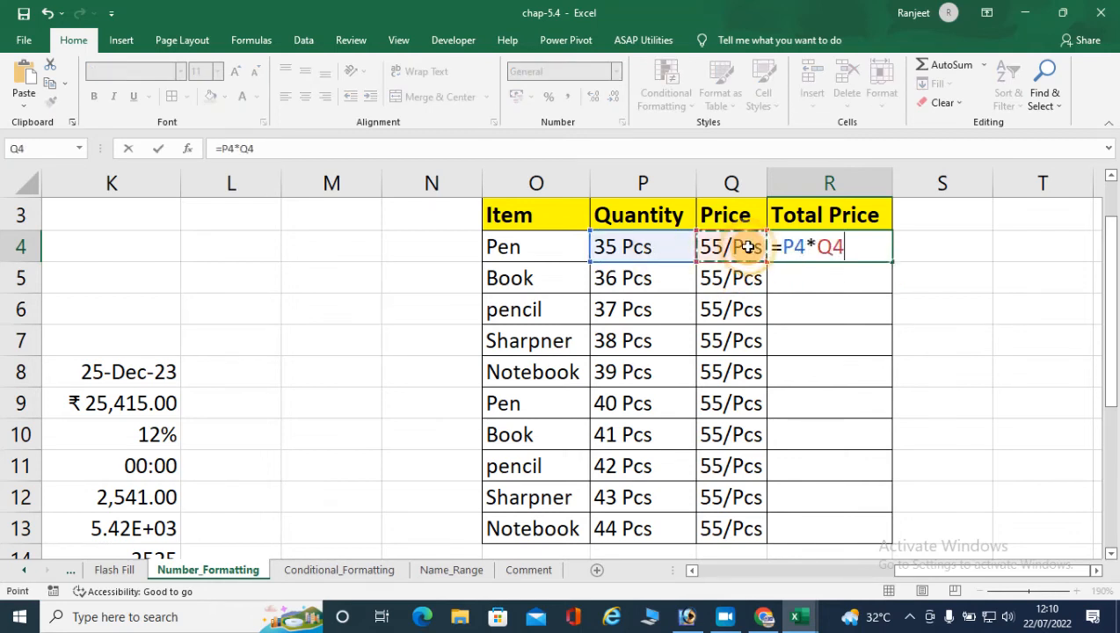
{"action": "key", "text": "Return"}
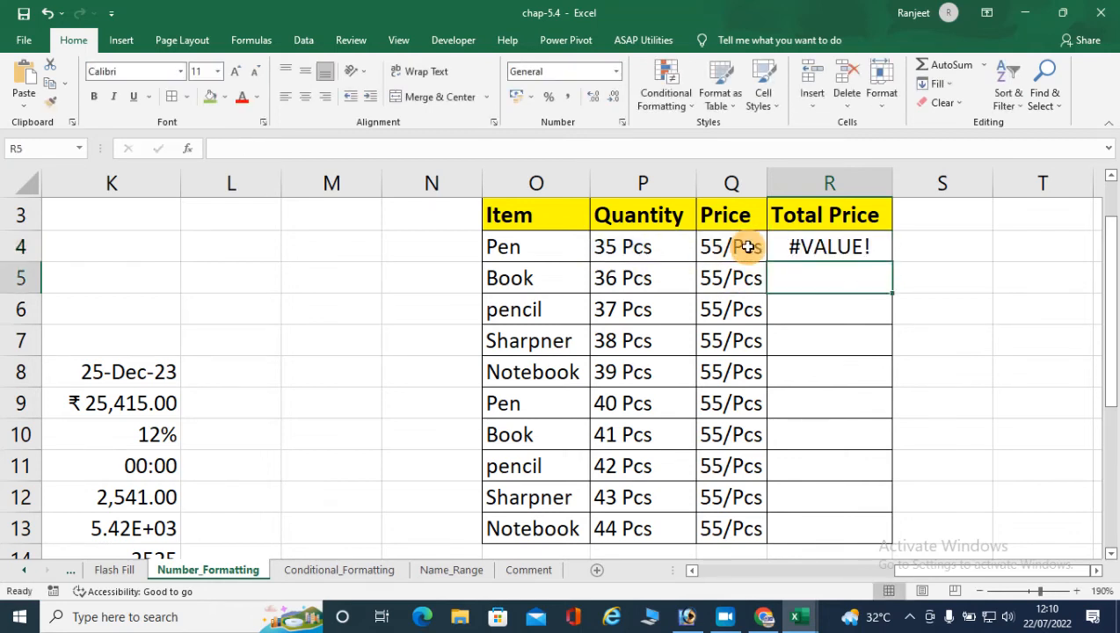
{"action": "left_click", "coordinate": [805, 245]}
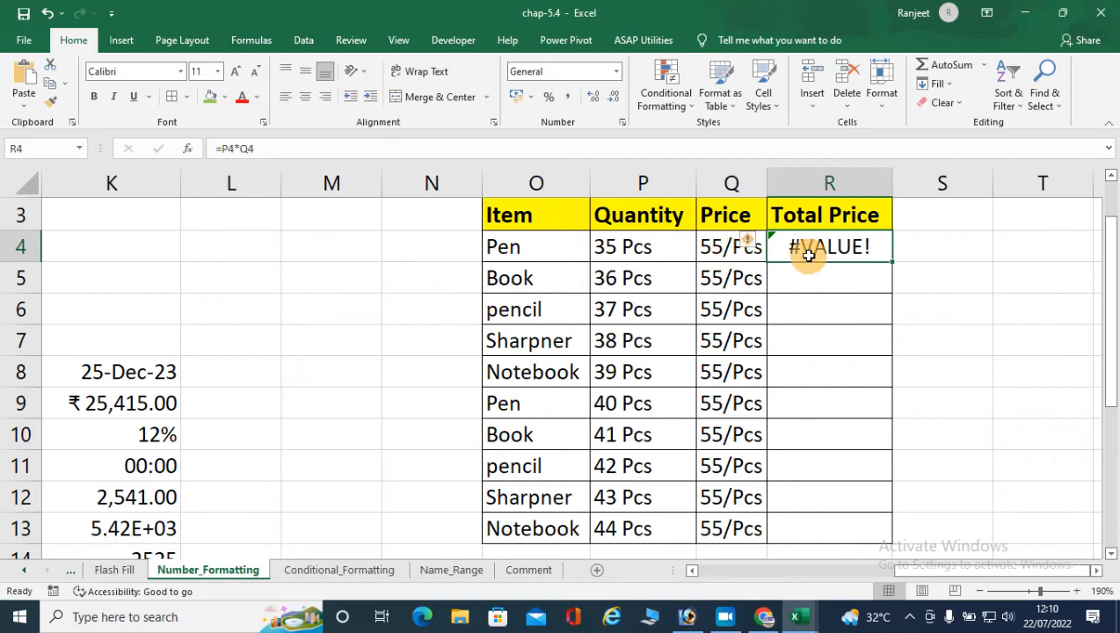
- Replace the Pen quantity in P4 with the plain number 35 and its price in Q4 with 55
{"action": "left_click", "coordinate": [625, 246]}
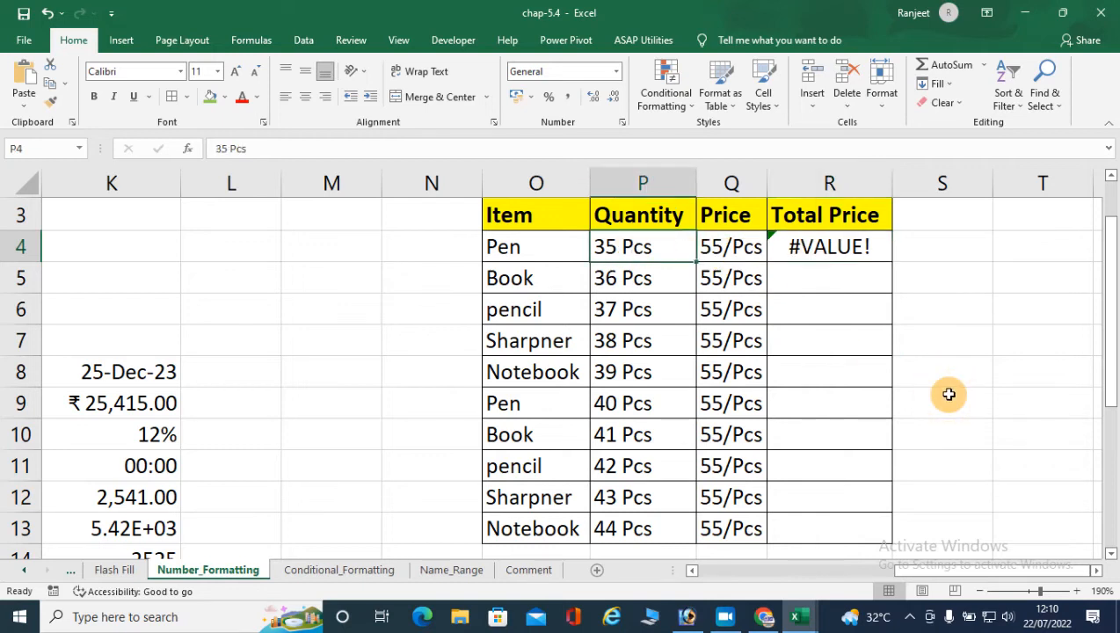
{"action": "type", "text": "35"}
{"action": "key", "text": "Return"}
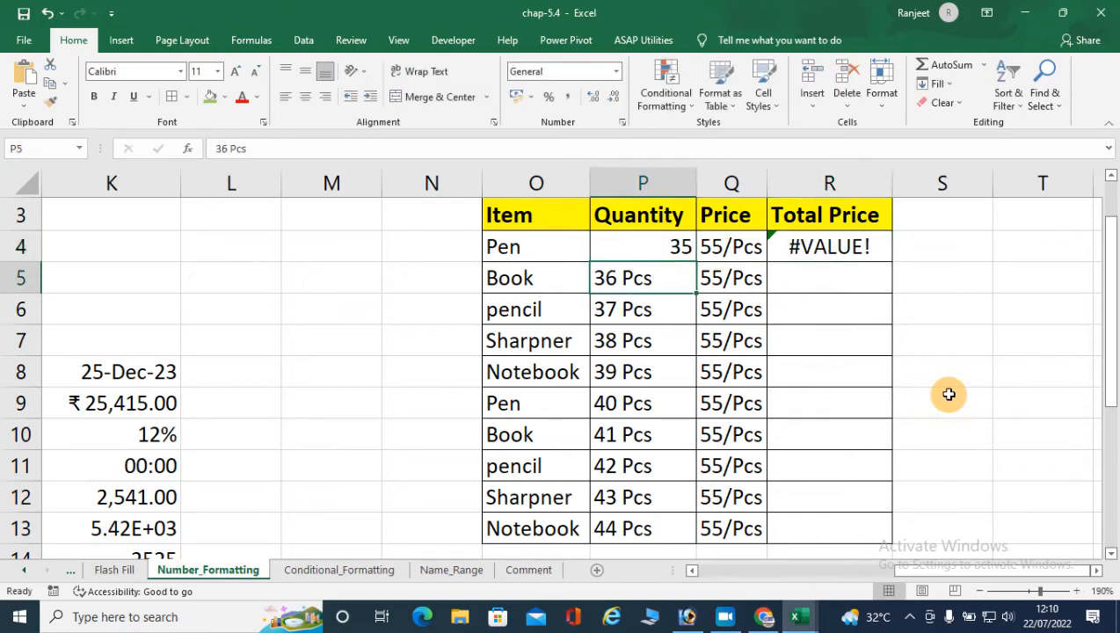
{"action": "left_click", "coordinate": [732, 248]}
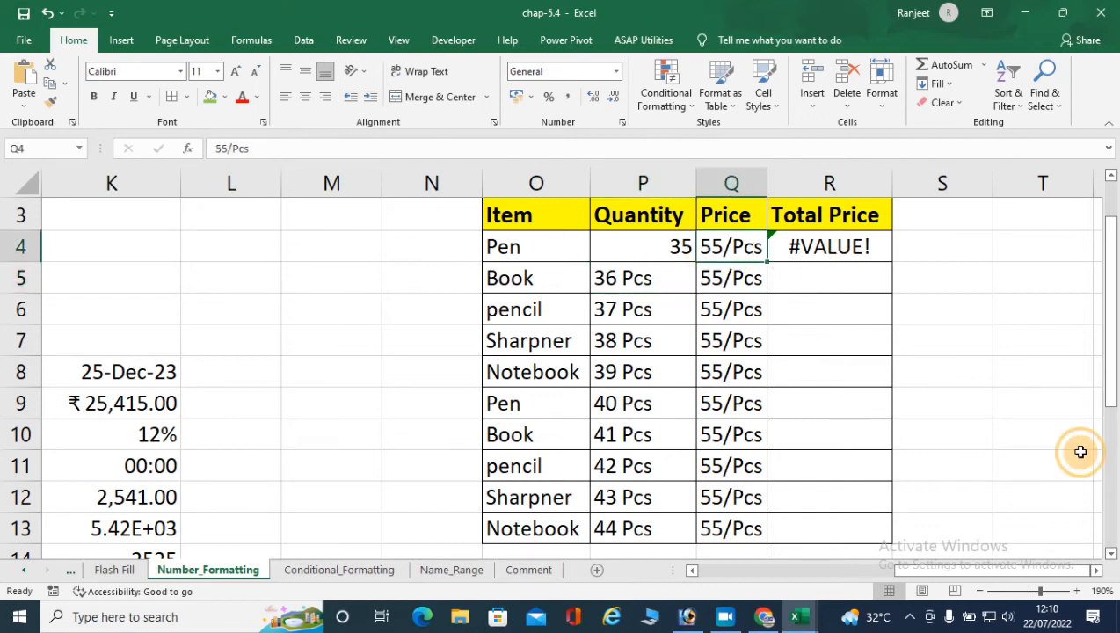
{"action": "type", "text": "55"}
{"action": "key", "text": "Return"}
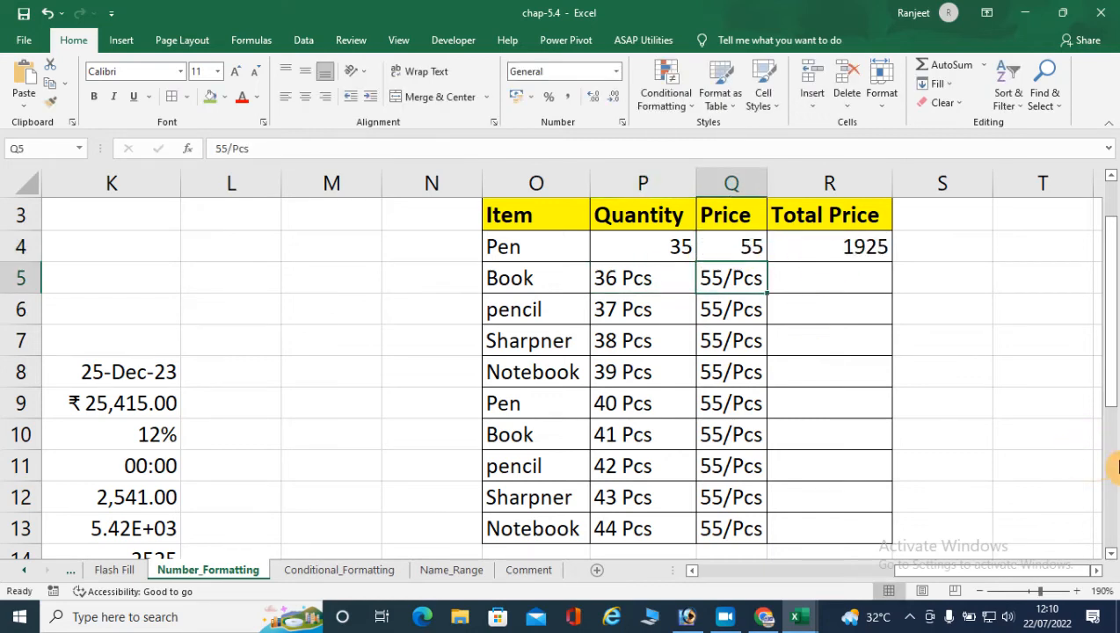
- Review the Pen row's quantity and price in P4 and Q4 and the formula in R4
{"action": "left_click", "coordinate": [864, 240]}
{"action": "left_click", "coordinate": [658, 237]}
{"action": "left_click_drag", "start_coordinate": [693, 257], "coordinate": [645, 255]}
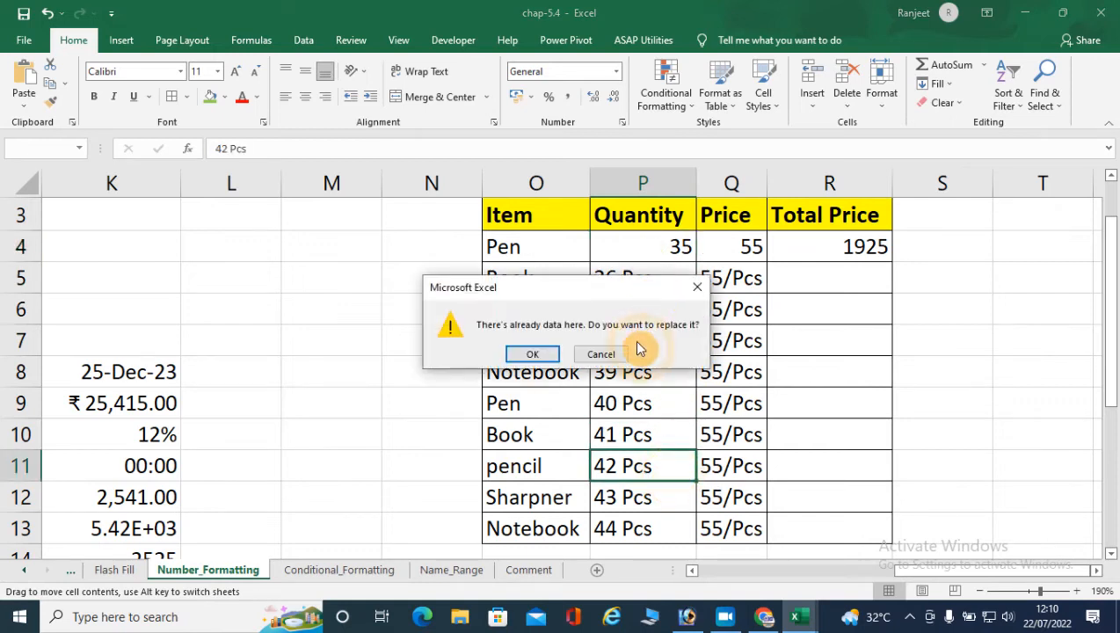
{"action": "left_click", "coordinate": [607, 352]}
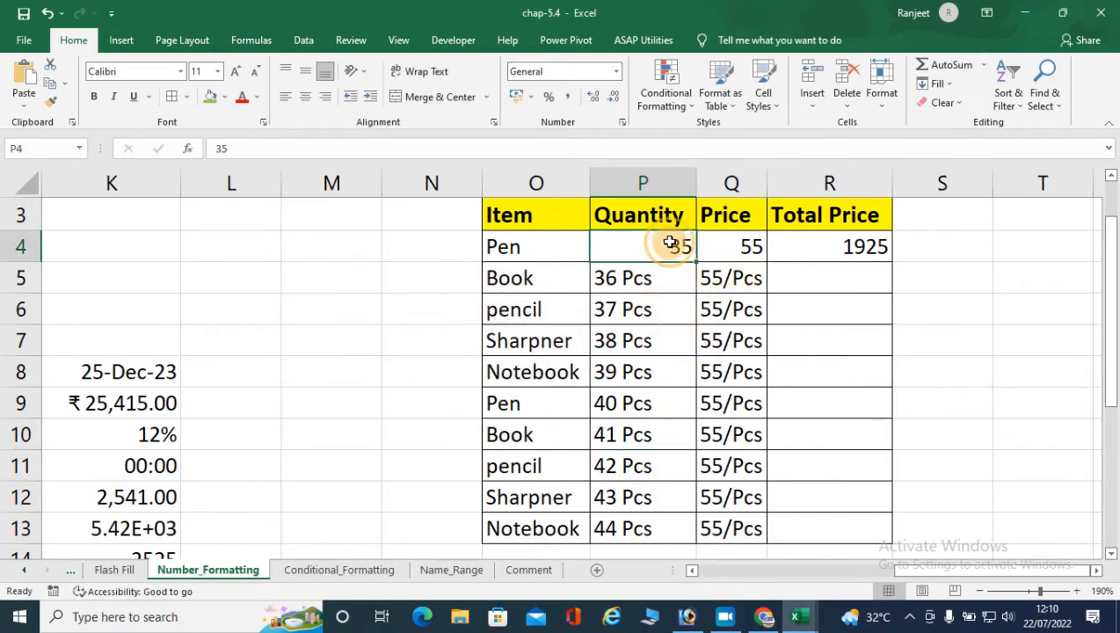
{"action": "left_click", "coordinate": [729, 244]}
{"action": "left_click", "coordinate": [821, 251]}
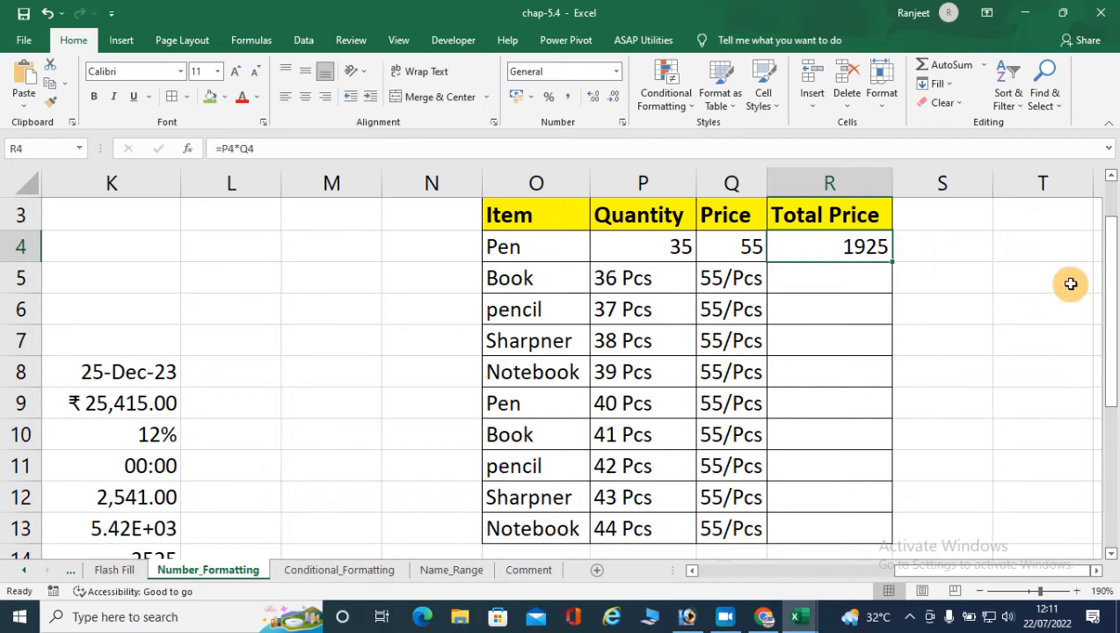
- Change the quantity in P4 to "35 Pcs" and check its effect on the total in R4
{"action": "left_click", "coordinate": [654, 248]}
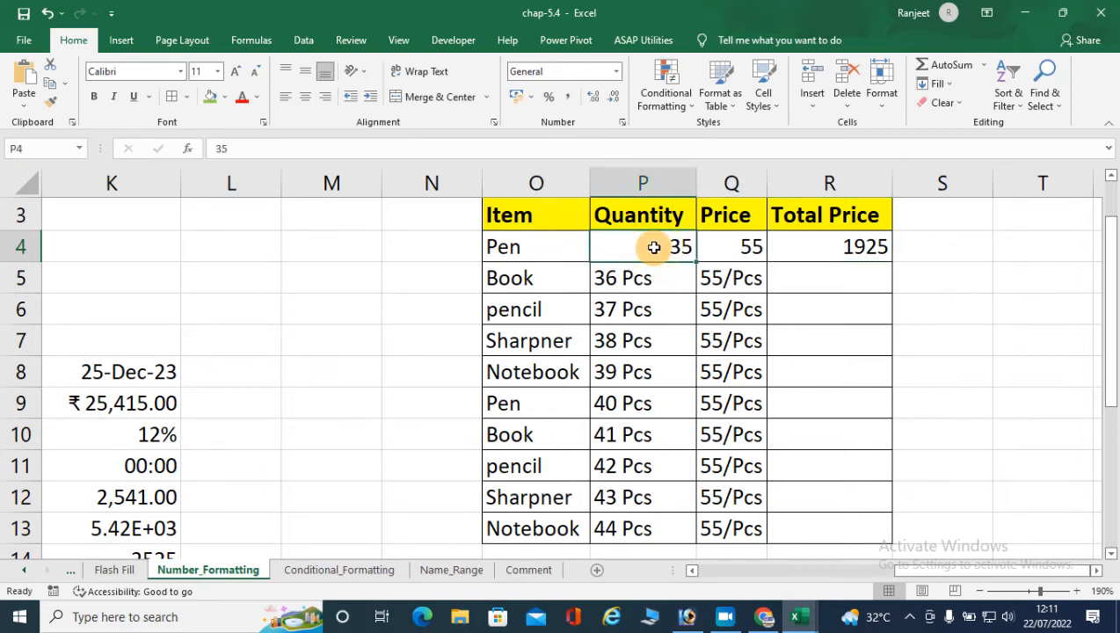
{"action": "double_click", "coordinate": [654, 248]}
{"action": "type", "text": "Pc"}
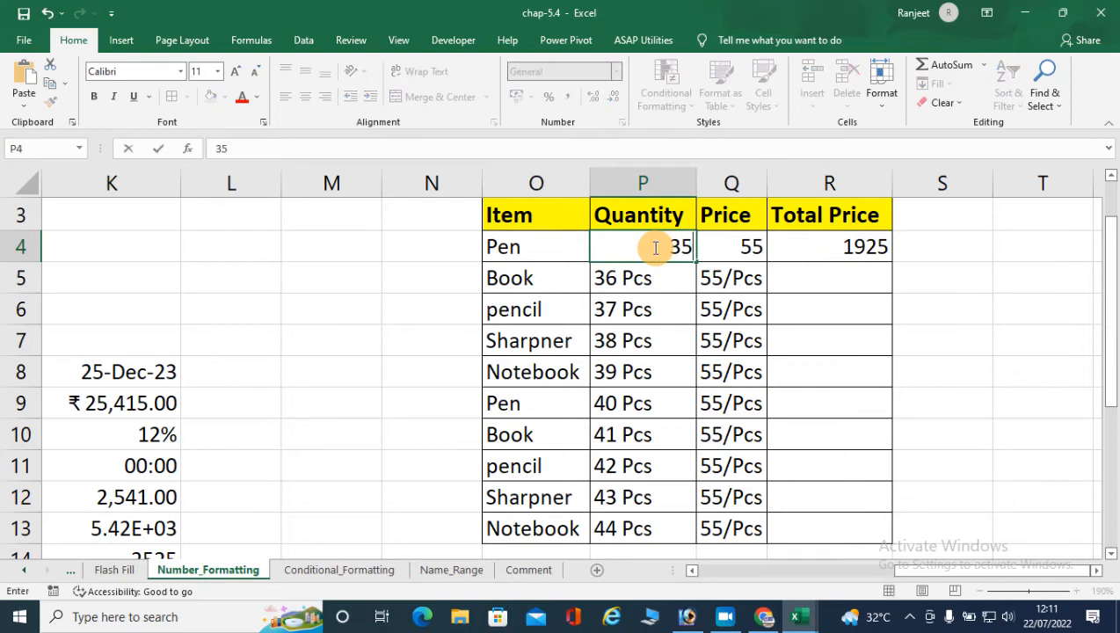
{"action": "type", "text": "s"}
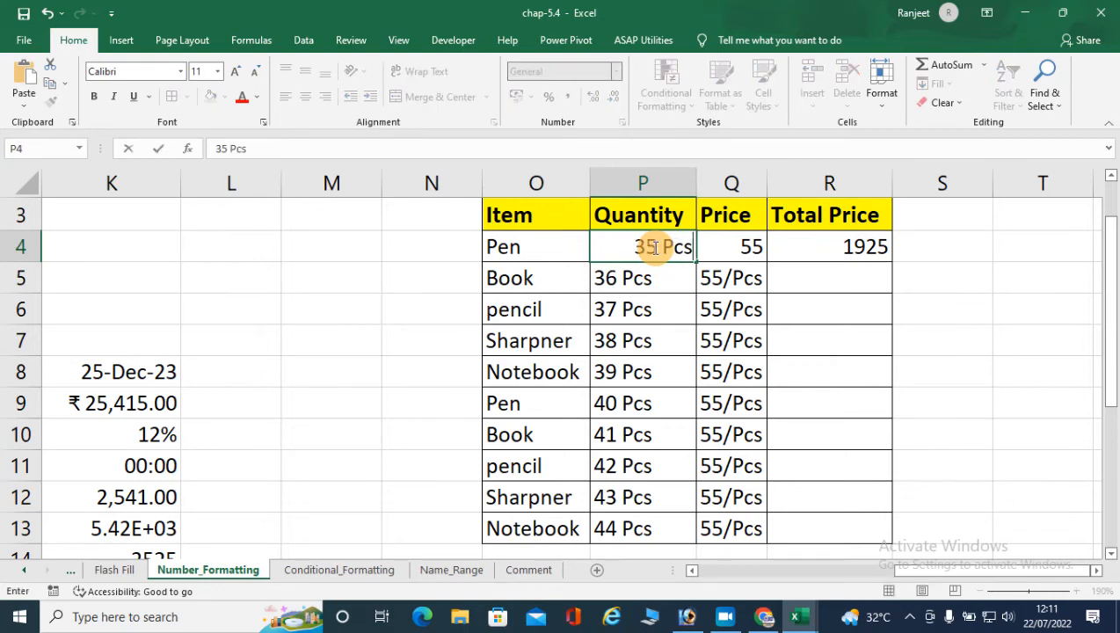
{"action": "key", "text": "Return"}
{"action": "left_click", "coordinate": [734, 246]}
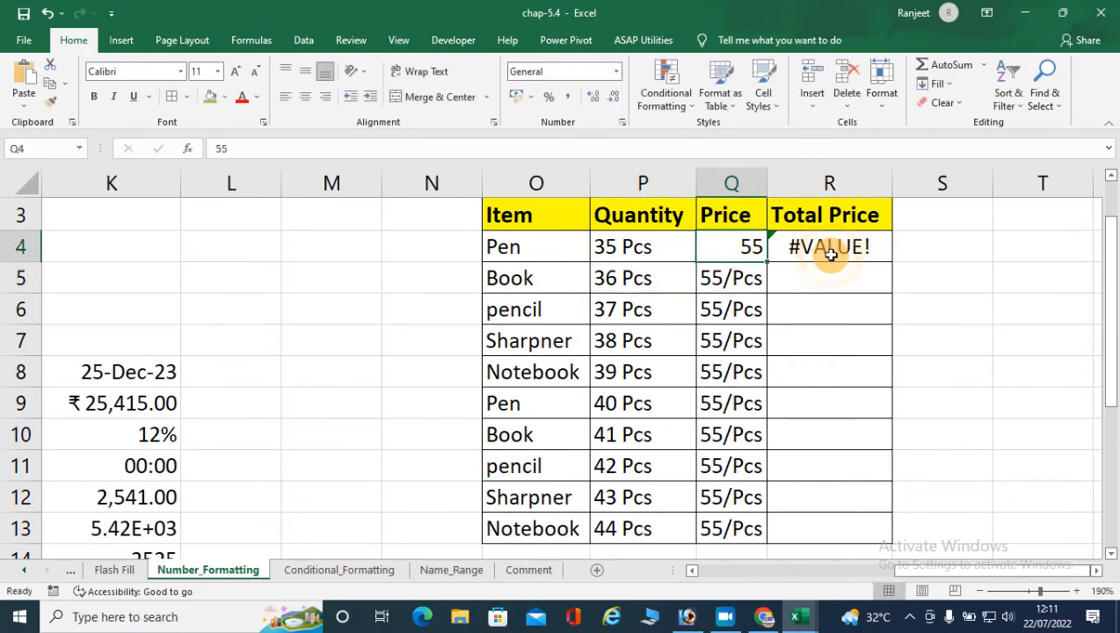
{"action": "left_click", "coordinate": [827, 255]}
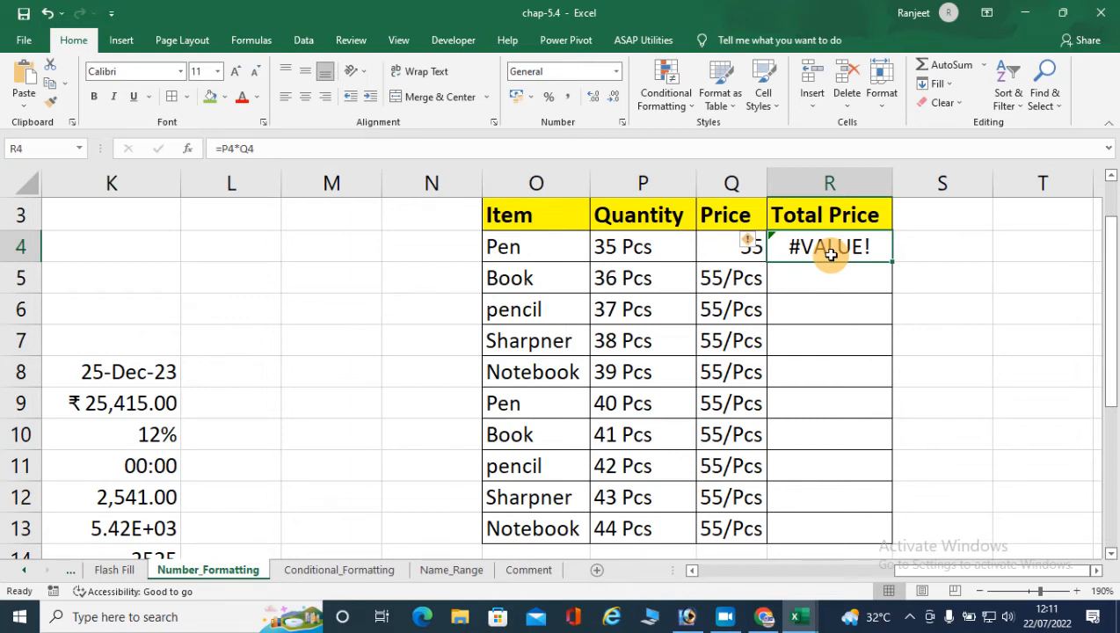
- Clear the Quantity and Price entries in P4:Q13 and view the Custom number formats for that range without applying any
{"action": "left_click_drag", "start_coordinate": [645, 246], "coordinate": [730, 529]}
{"action": "key", "text": "Delete"}
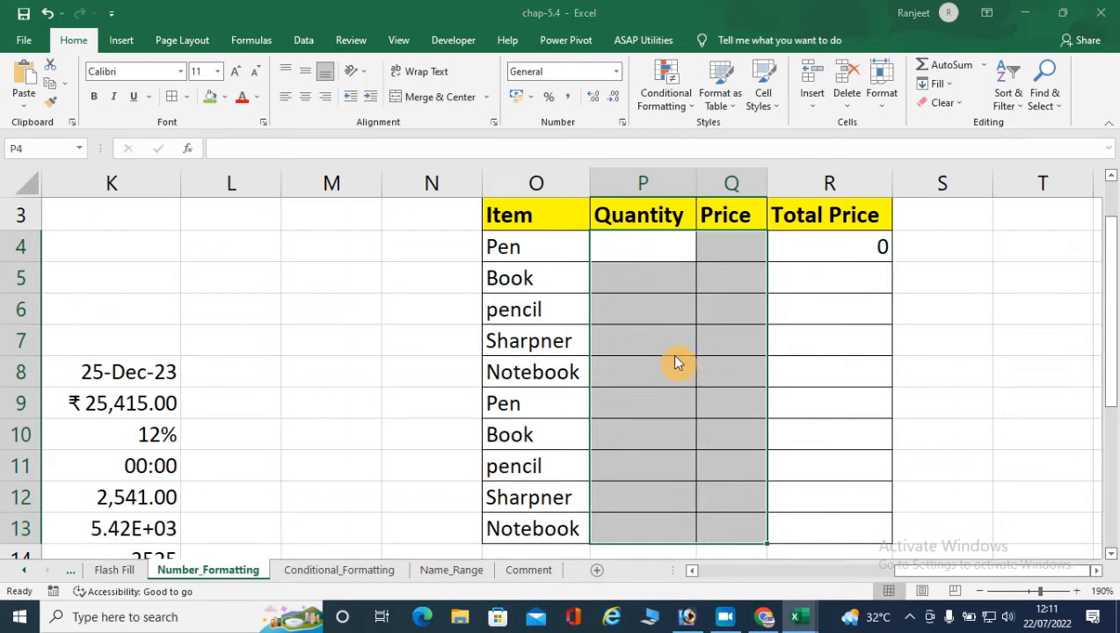
{"action": "key", "text": "ctrl+1"}
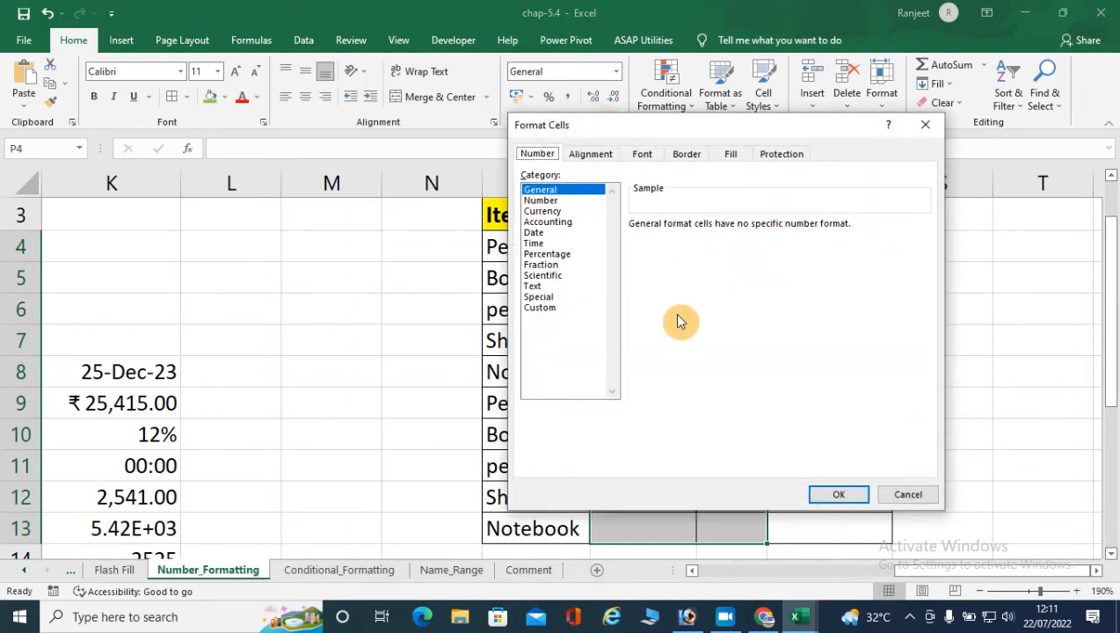
{"action": "left_click", "coordinate": [557, 309]}
{"action": "left_click_drag", "start_coordinate": [665, 130], "coordinate": [337, 99]}
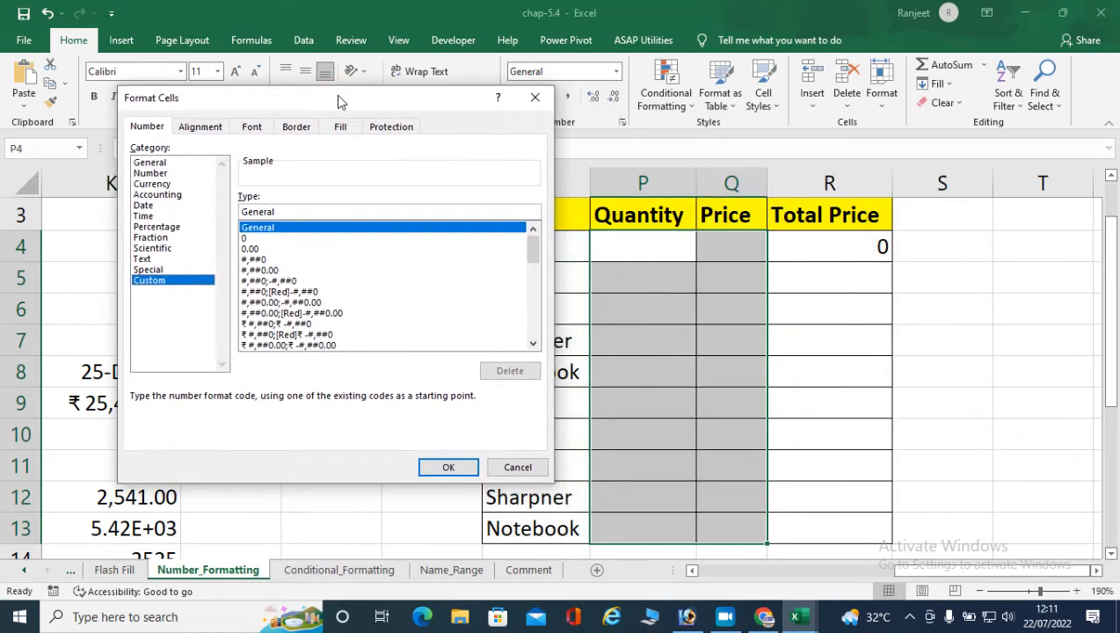
{"action": "left_click", "coordinate": [517, 466]}
- Apply the custom number format 00 "Pcs" to the Pen quantity cell P4
{"action": "left_click", "coordinate": [646, 246]}
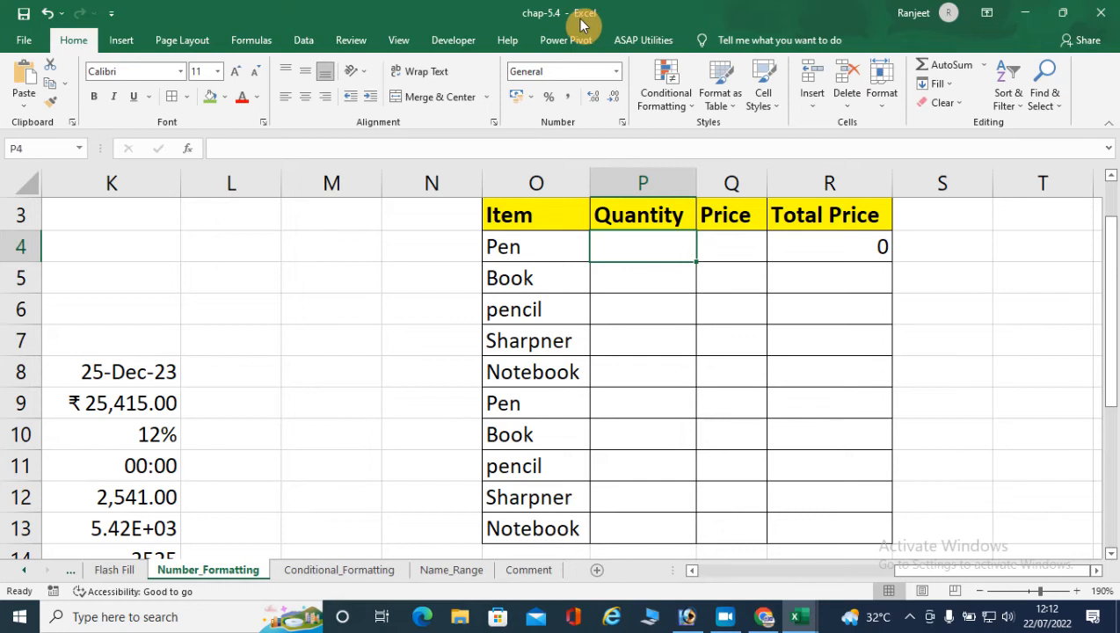
{"action": "key", "text": "ctrl+1"}
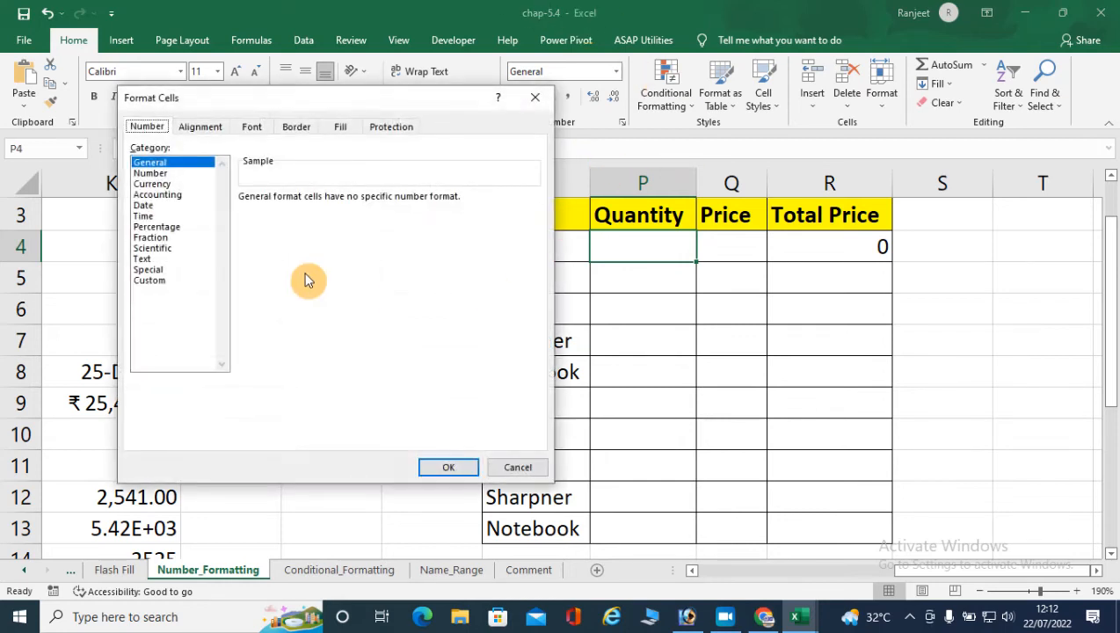
{"action": "left_click", "coordinate": [151, 280]}
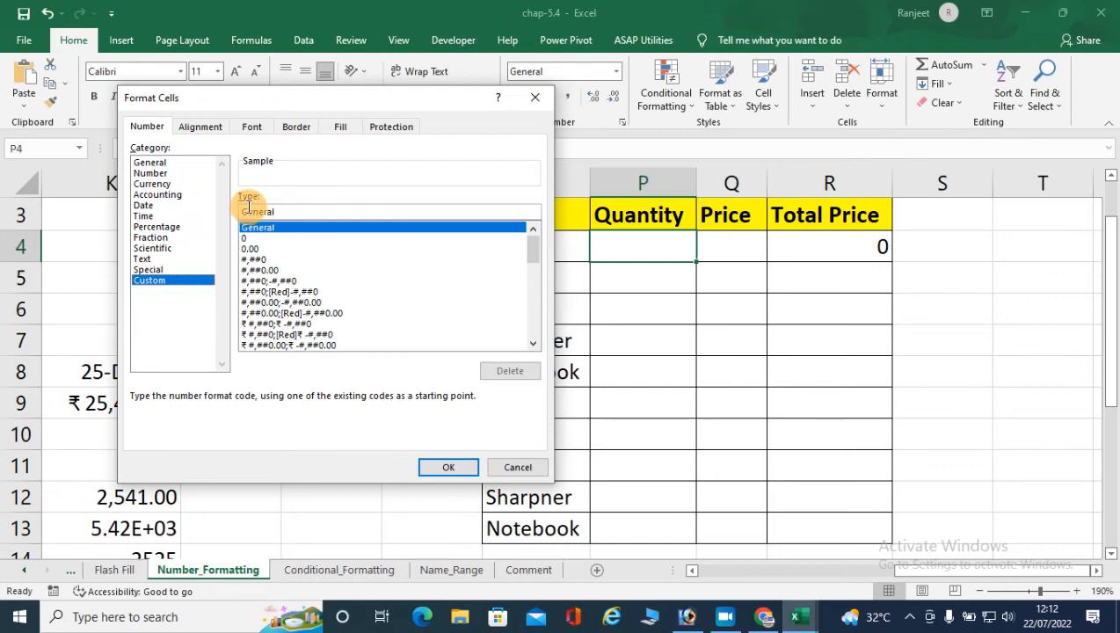
{"action": "left_click_drag", "start_coordinate": [294, 101], "coordinate": [420, 107]}
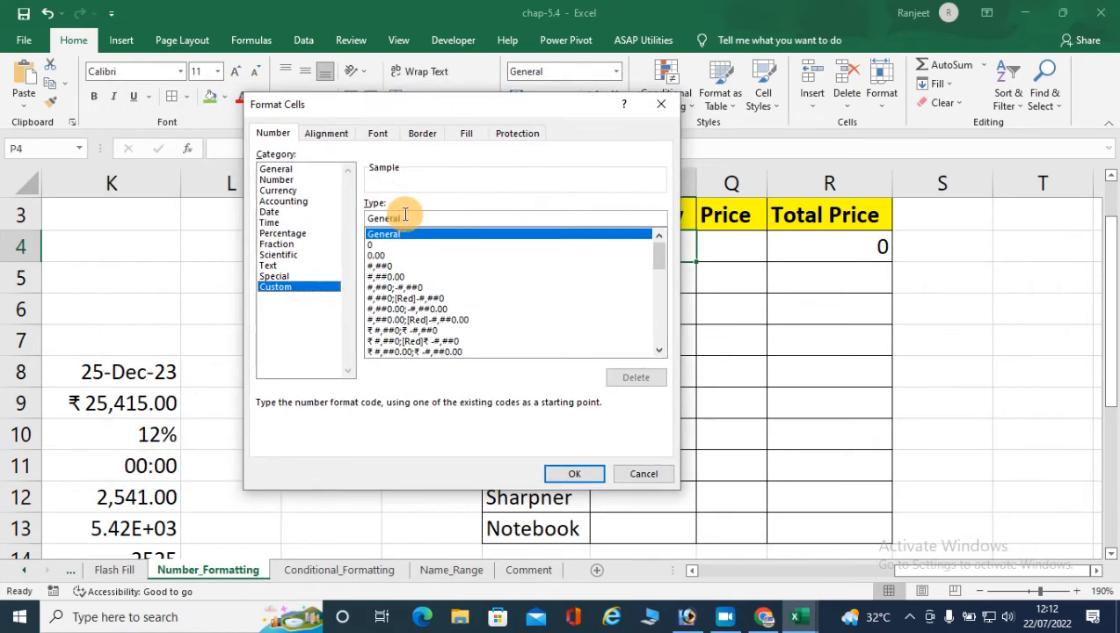
{"action": "double_click", "coordinate": [385, 216]}
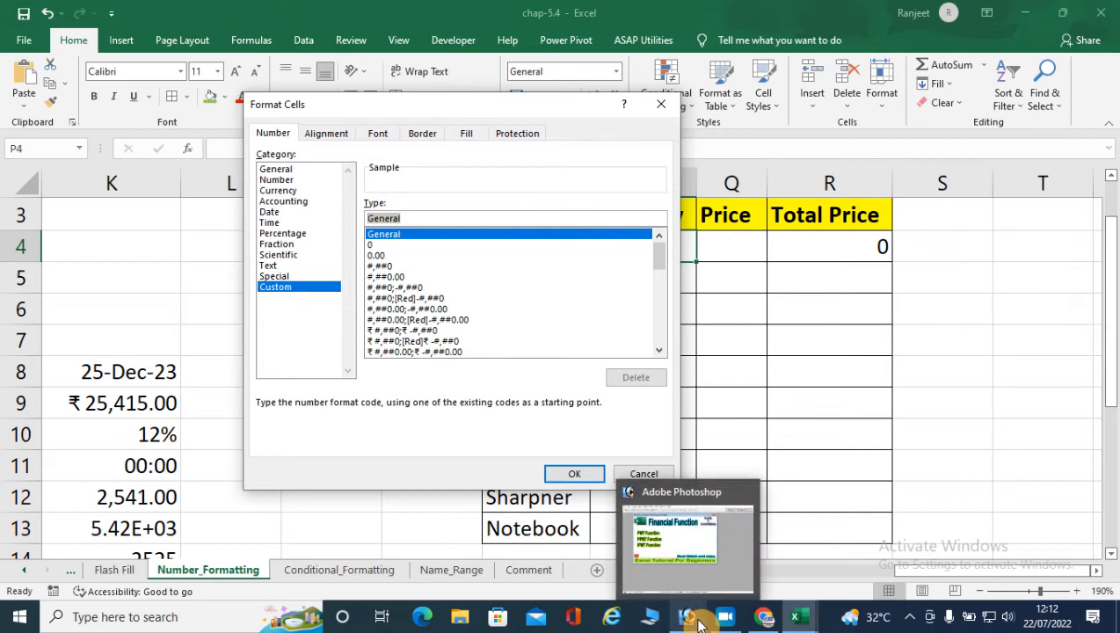
{"action": "key", "text": "BackSpace"}
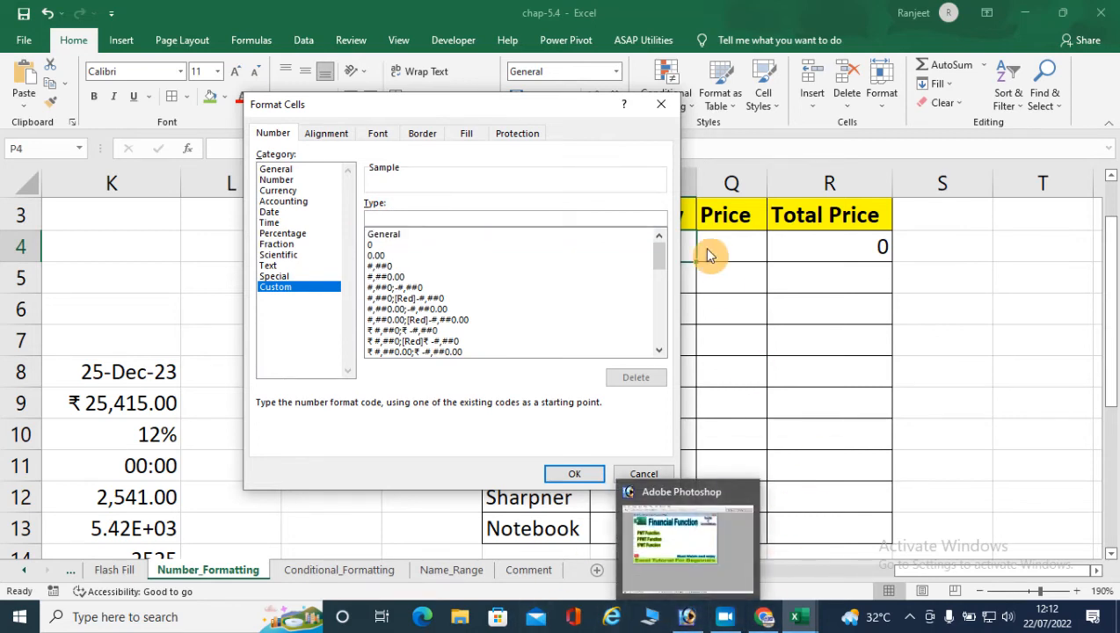
{"action": "left_click_drag", "start_coordinate": [510, 106], "coordinate": [430, 106]}
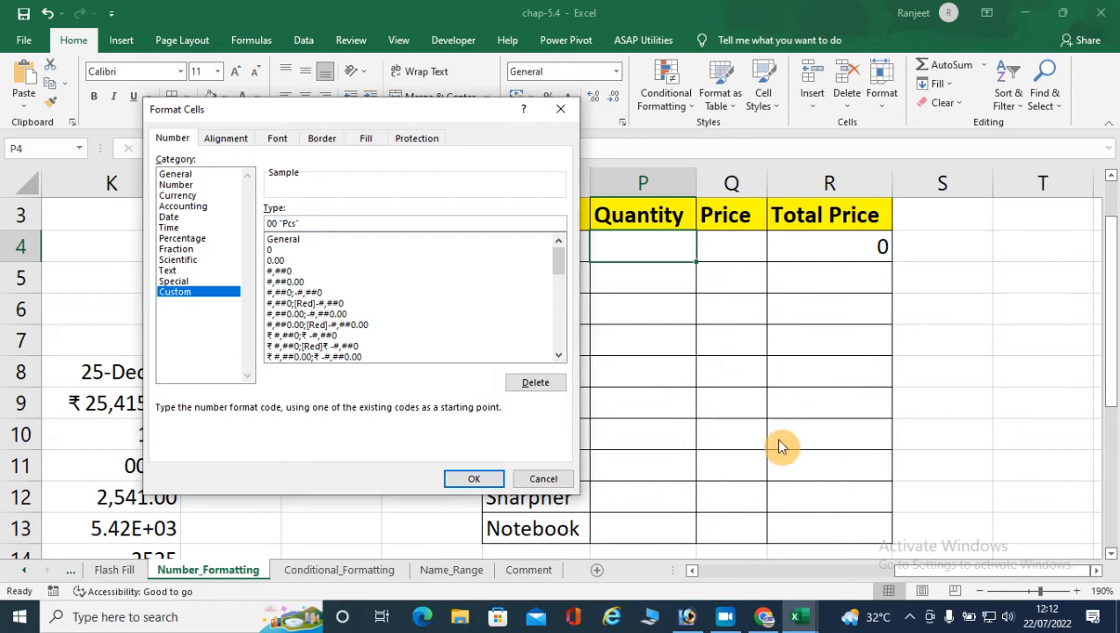
{"action": "left_click", "coordinate": [474, 479]}
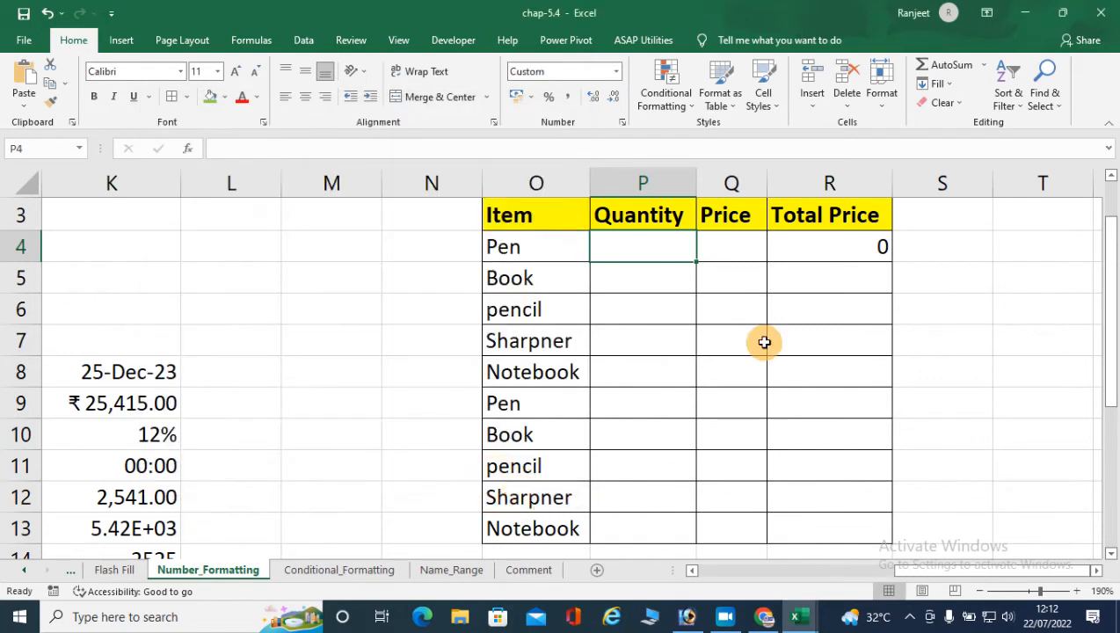
{"action": "left_click", "coordinate": [538, 72]}
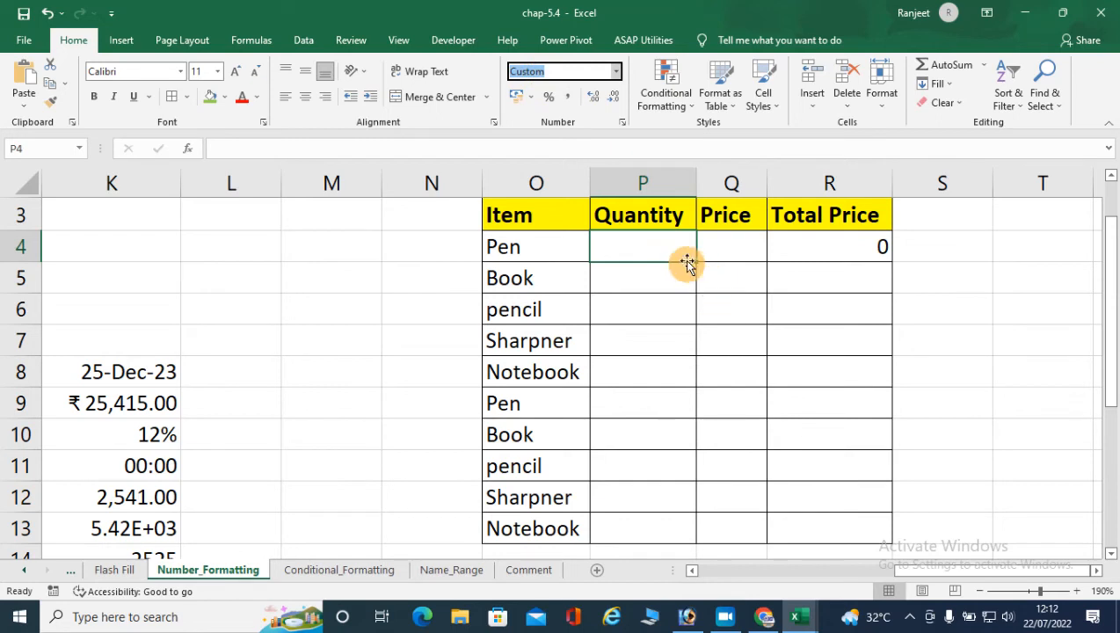
- Fill the custom Pcs format from P4 down the Quantity column to P13
{"action": "left_click_drag", "start_coordinate": [694, 262], "coordinate": [683, 533]}
{"action": "left_click", "coordinate": [638, 277]}
{"action": "left_click", "coordinate": [647, 403]}
{"action": "left_click", "coordinate": [645, 519]}
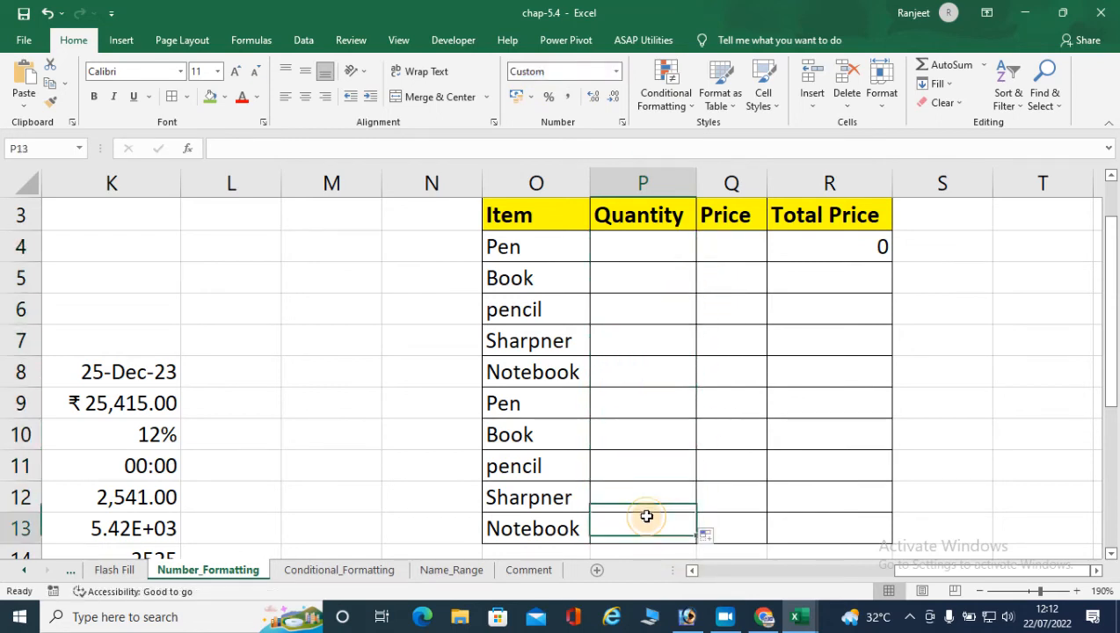
- Enter the quantities 35, 45, 25, 45 and 65 as plain numbers in P4:P8
{"action": "left_click", "coordinate": [640, 247]}
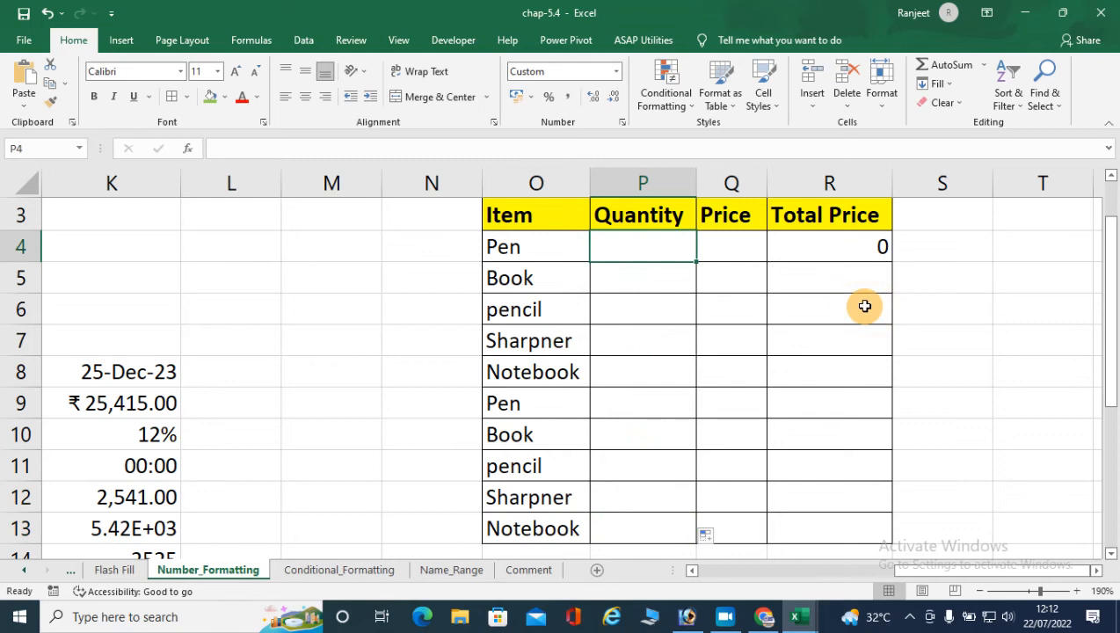
{"action": "type", "text": "35"}
{"action": "key", "text": "Return"}
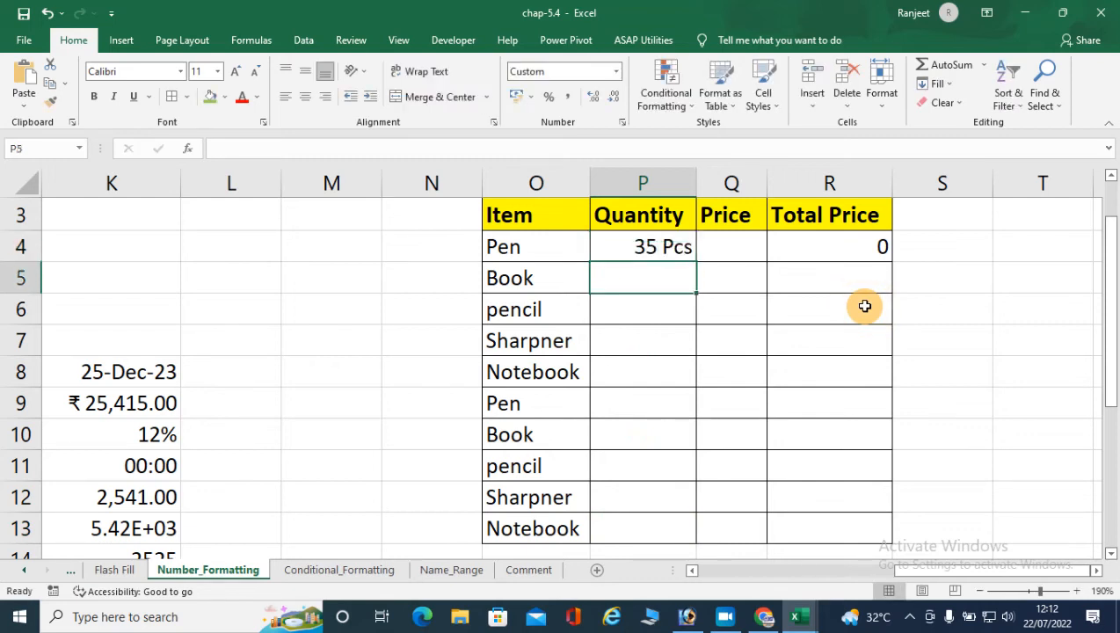
{"action": "type", "text": "45"}
{"action": "key", "text": "Return"}
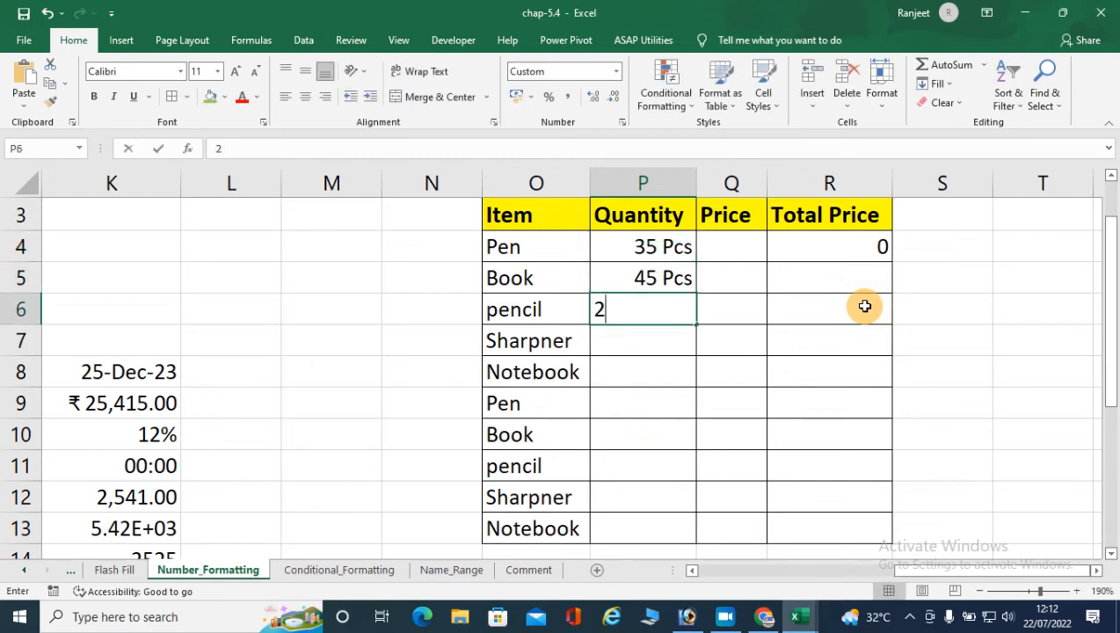
{"action": "type", "text": "25 Pcs"}
{"action": "key", "text": "Return"}
{"action": "type", "text": "45 Pcs"}
{"action": "key", "text": "Return"}
{"action": "type", "text": "65"}
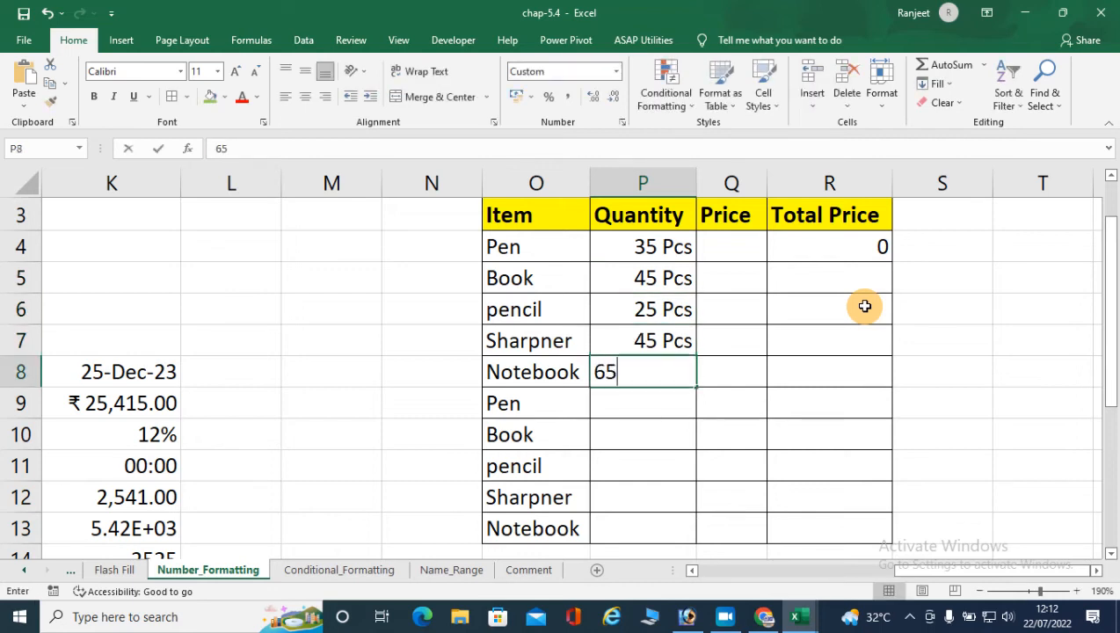
{"action": "key", "text": "Return"}
- Enter the quantities 25, 20, 15, 20 and 10 as plain numbers in P9:P13
{"action": "type", "text": "25"}
{"action": "key", "text": "Return"}
{"action": "type", "text": "20"}
{"action": "key", "text": "Return"}
{"action": "type", "text": "15"}
{"action": "key", "text": "Return"}
{"action": "type", "text": "20"}
{"action": "key", "text": "Return"}
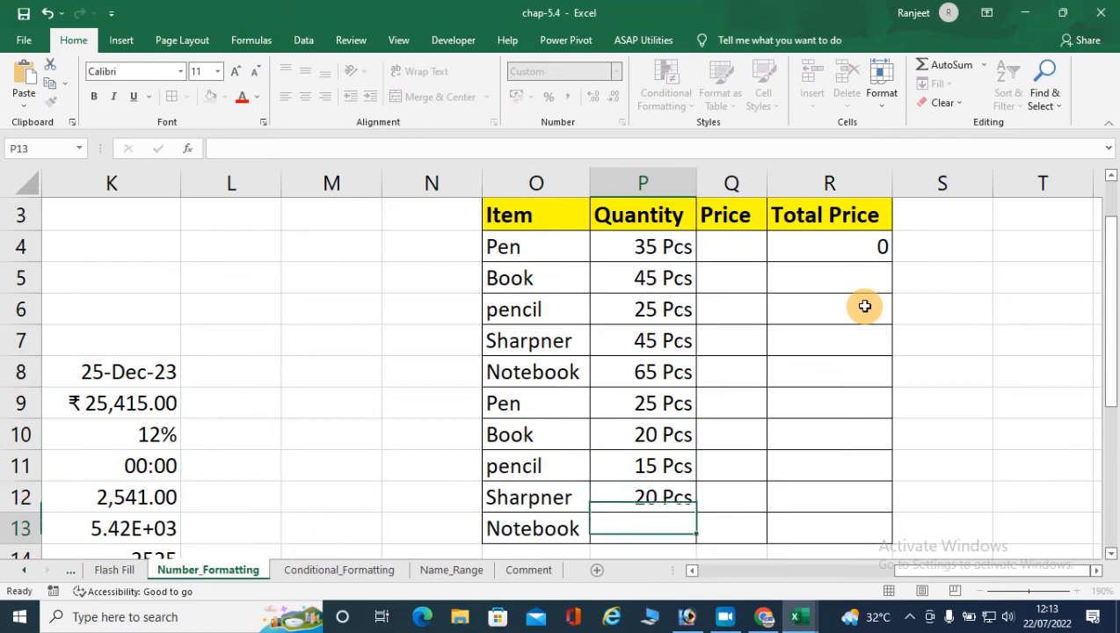
{"action": "type", "text": "10"}
{"action": "key", "text": "Return"}
- Enter the prices 50, 25, 45, 25 and 32 in Q4:Q8
{"action": "key", "text": "Right"}
{"action": "key", "text": "Up"}
{"action": "key", "text": "Up"}
{"action": "key", "text": "Up"}
{"action": "key", "text": "Up"}
{"action": "key", "text": "Up"}
{"action": "key", "text": "Up"}
{"action": "key", "text": "Up"}
{"action": "key", "text": "Up"}
{"action": "key", "text": "Up"}
{"action": "key", "text": "Up"}
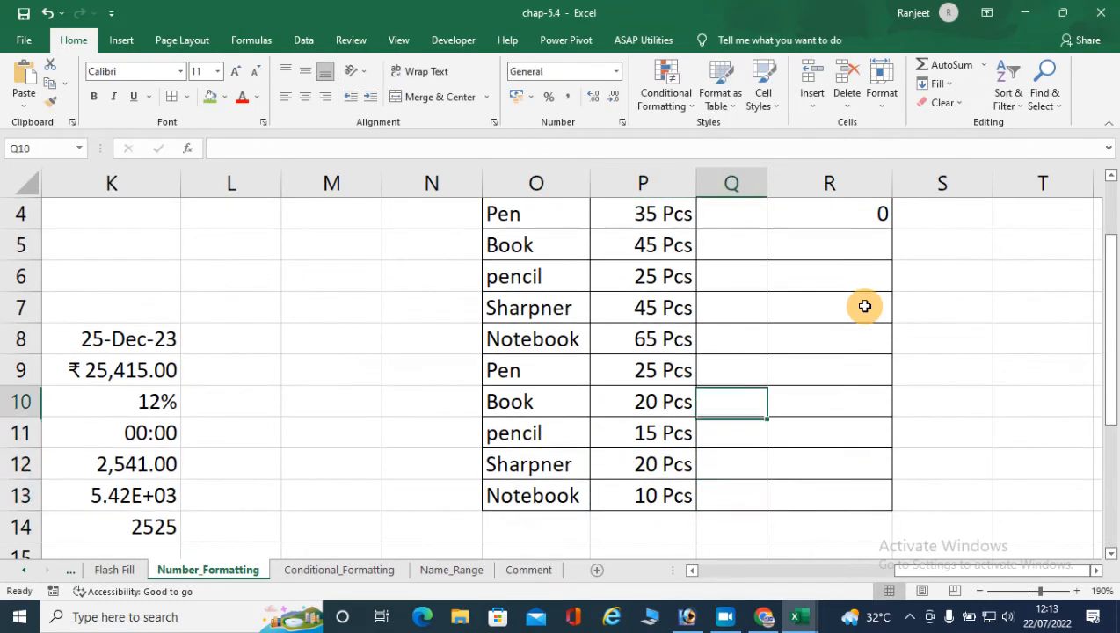
{"action": "key", "text": "Up"}
{"action": "key", "text": "Down"}
{"action": "type", "text": "50"}
{"action": "key", "text": "Return"}
{"action": "type", "text": "25"}
{"action": "key", "text": "Return"}
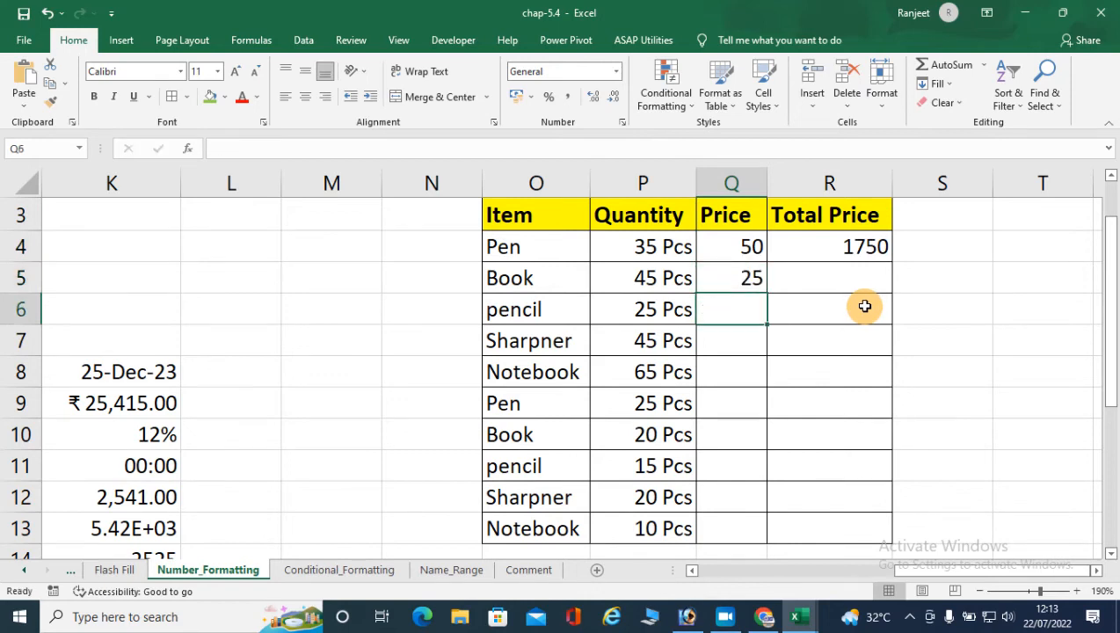
{"action": "type", "text": "45"}
{"action": "key", "text": "Return"}
{"action": "type", "text": "25"}
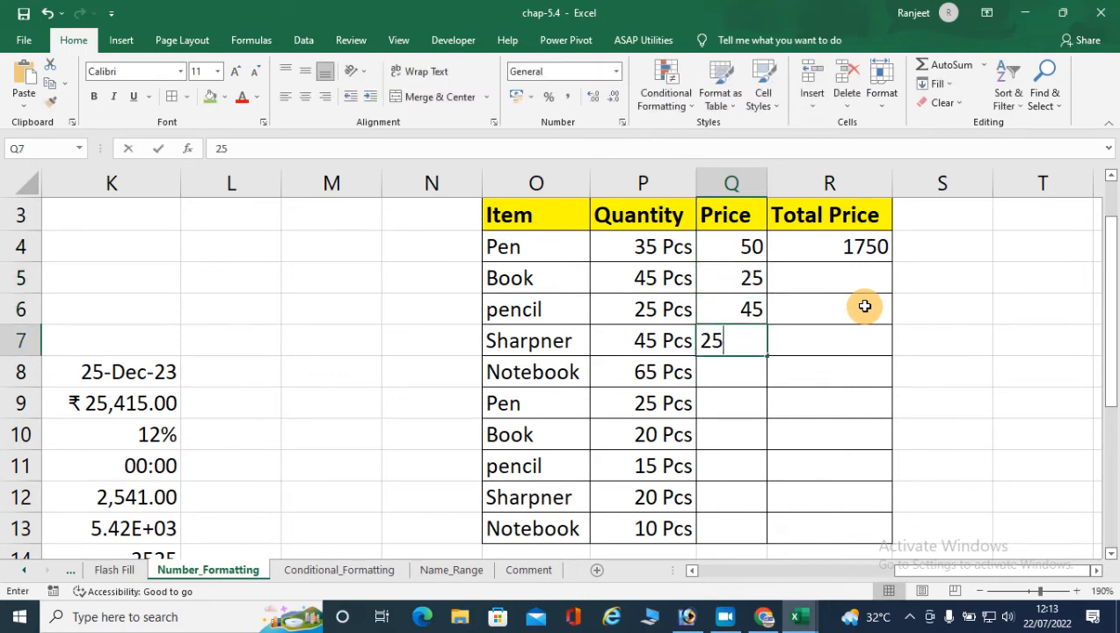
{"action": "key", "text": "Return"}
{"action": "type", "text": "32"}
{"action": "key", "text": "Return"}
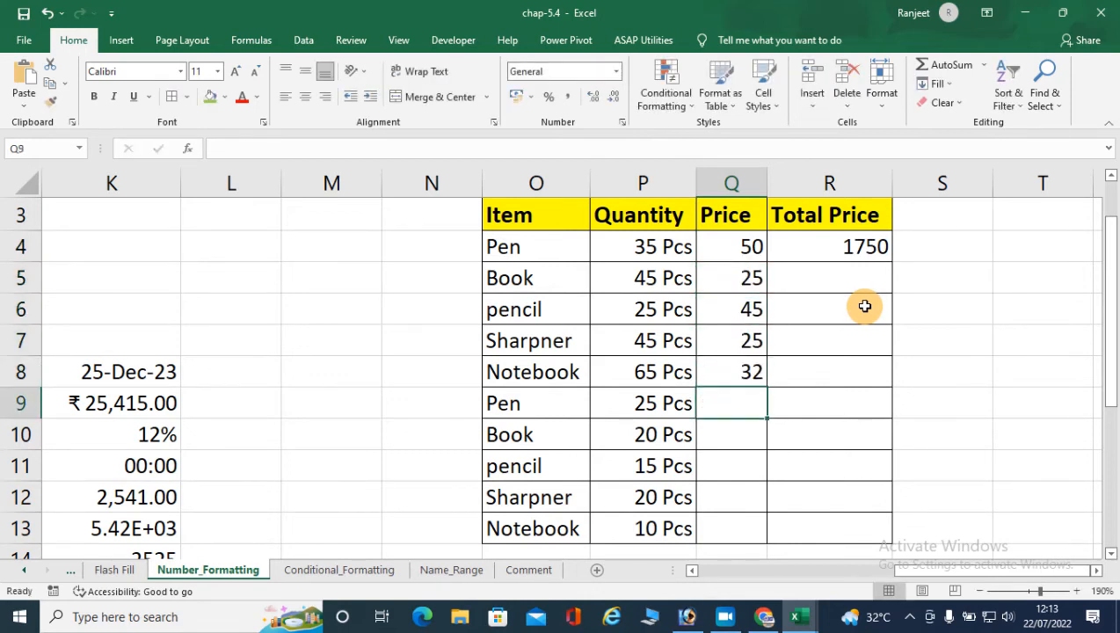
- Enter the prices 20, 15, 14, 23 and 12 in Q9:Q13
{"action": "type", "text": "20"}
{"action": "key", "text": "Return"}
{"action": "type", "text": "15"}
{"action": "key", "text": "Return"}
{"action": "type", "text": "14"}
{"action": "key", "text": "Return"}
{"action": "type", "text": "25"}
{"action": "key", "text": "BackSpace"}
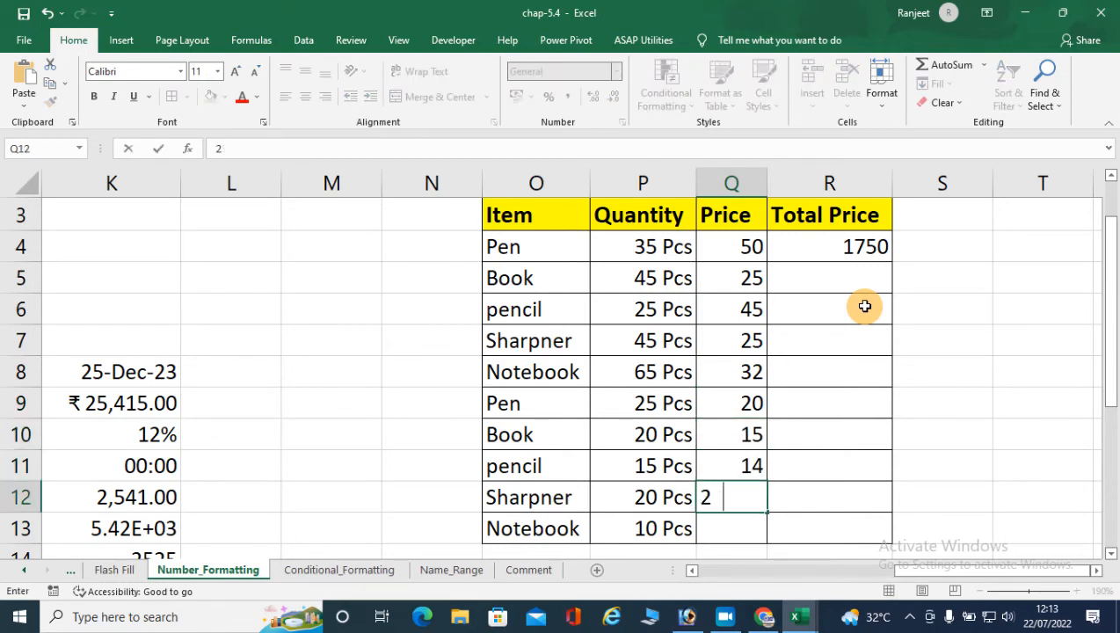
{"action": "type", "text": "3"}
{"action": "key", "text": "Return"}
{"action": "type", "text": "12"}
{"action": "key", "text": "Return"}
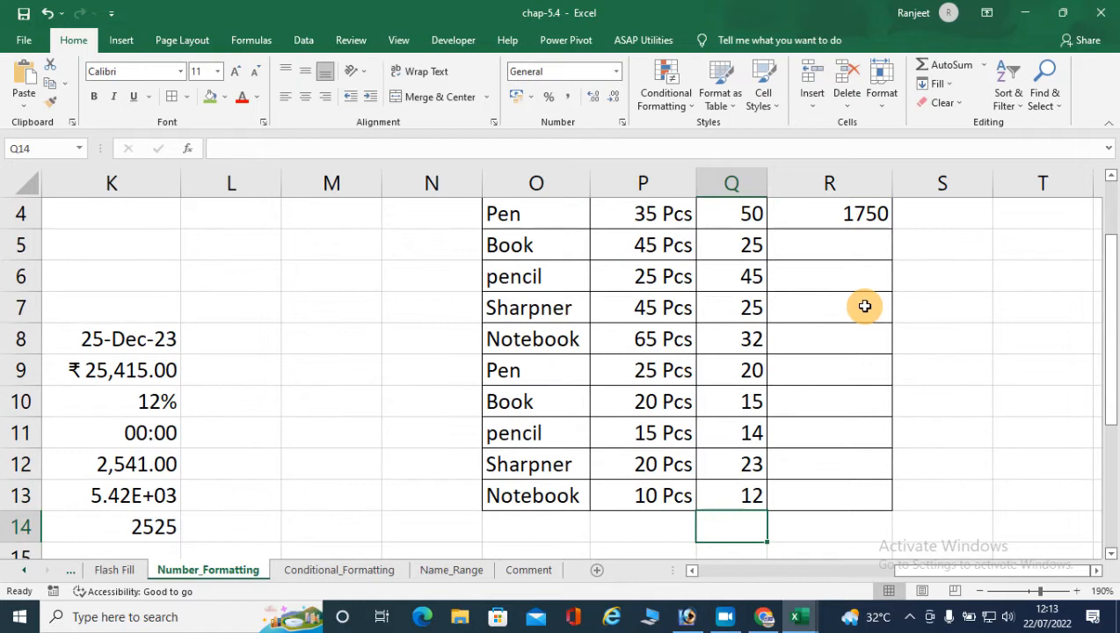
- Fill the Total Price formula from R4 down to R13
{"action": "scroll", "coordinate": [879, 298], "scroll_direction": "up", "scroll_amount": 3}
{"action": "left_click", "coordinate": [689, 314]}
{"action": "left_click_drag", "start_coordinate": [689, 314], "coordinate": [845, 315]}
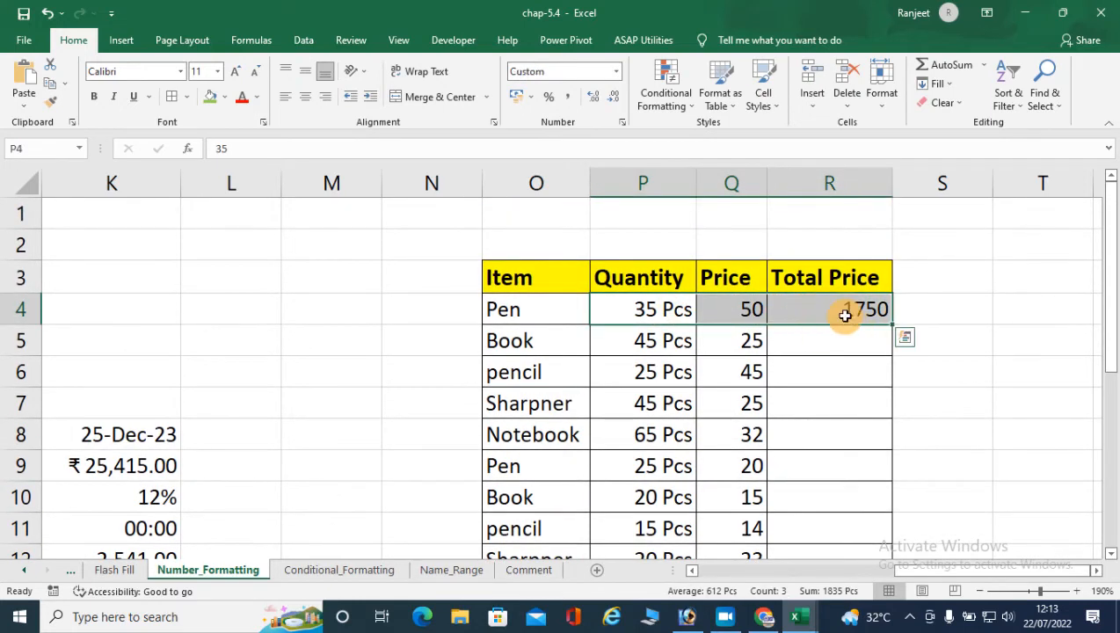
{"action": "left_click", "coordinate": [890, 322]}
{"action": "left_click_drag", "start_coordinate": [889, 321], "coordinate": [839, 503]}
{"action": "scroll", "coordinate": [732, 417], "scroll_direction": "up", "scroll_amount": 1}
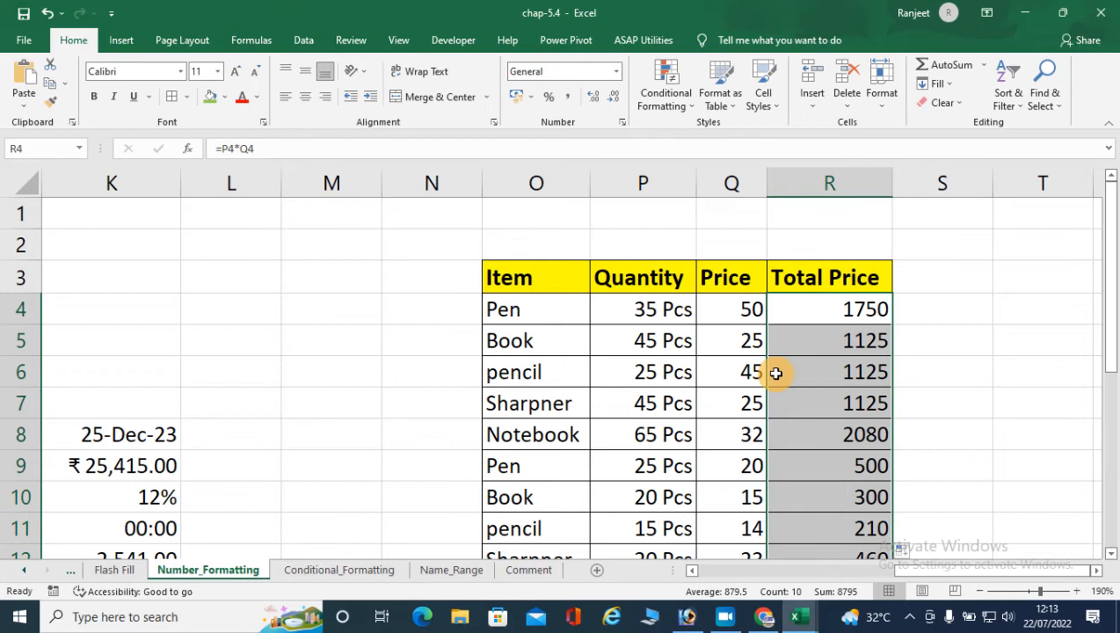
- Apply the custom number format 00 "/Pcs" to the prices in Q4:Q13
{"action": "left_click_drag", "start_coordinate": [752, 312], "coordinate": [744, 468]}
{"action": "left_click_drag", "start_coordinate": [707, 334], "coordinate": [750, 498]}
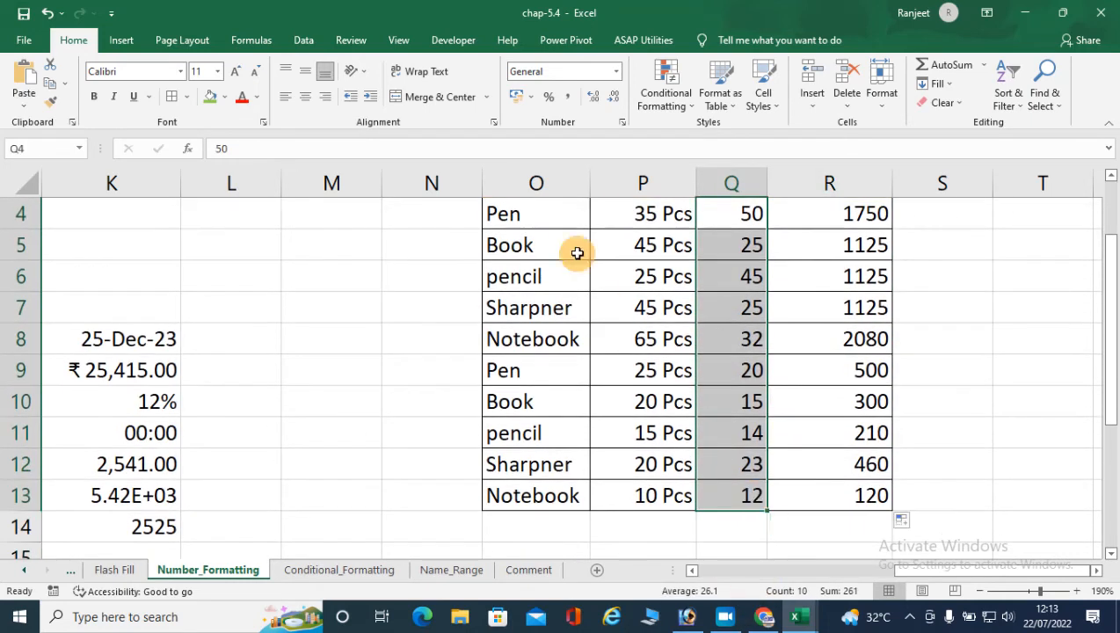
{"action": "left_click", "coordinate": [624, 124]}
{"action": "left_click", "coordinate": [564, 107]}
{"action": "left_click", "coordinate": [622, 125]}
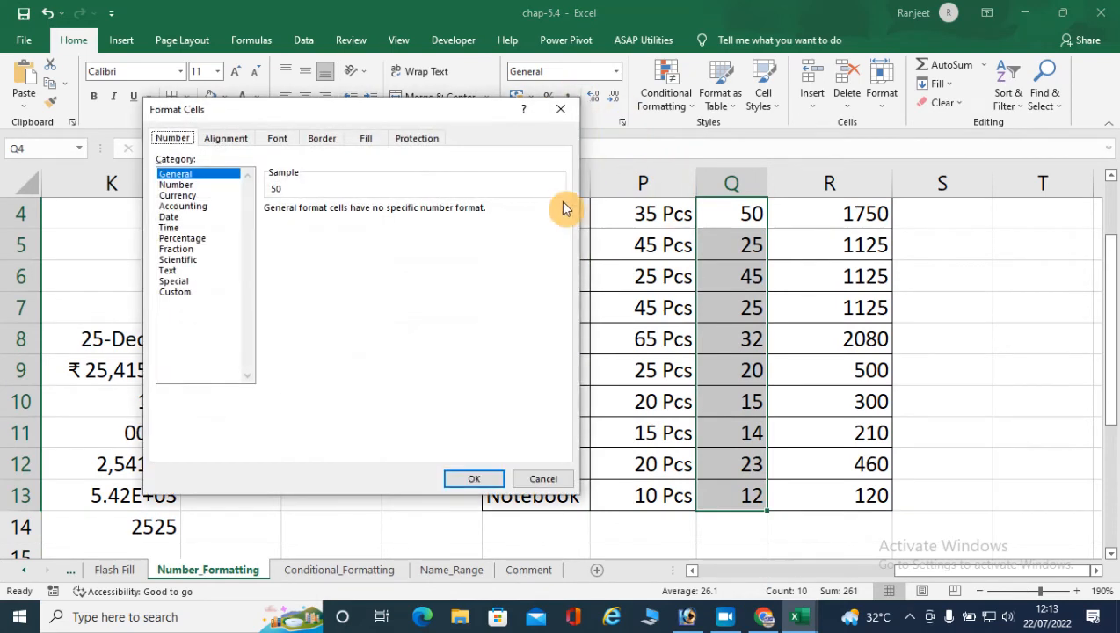
{"action": "left_click", "coordinate": [175, 292]}
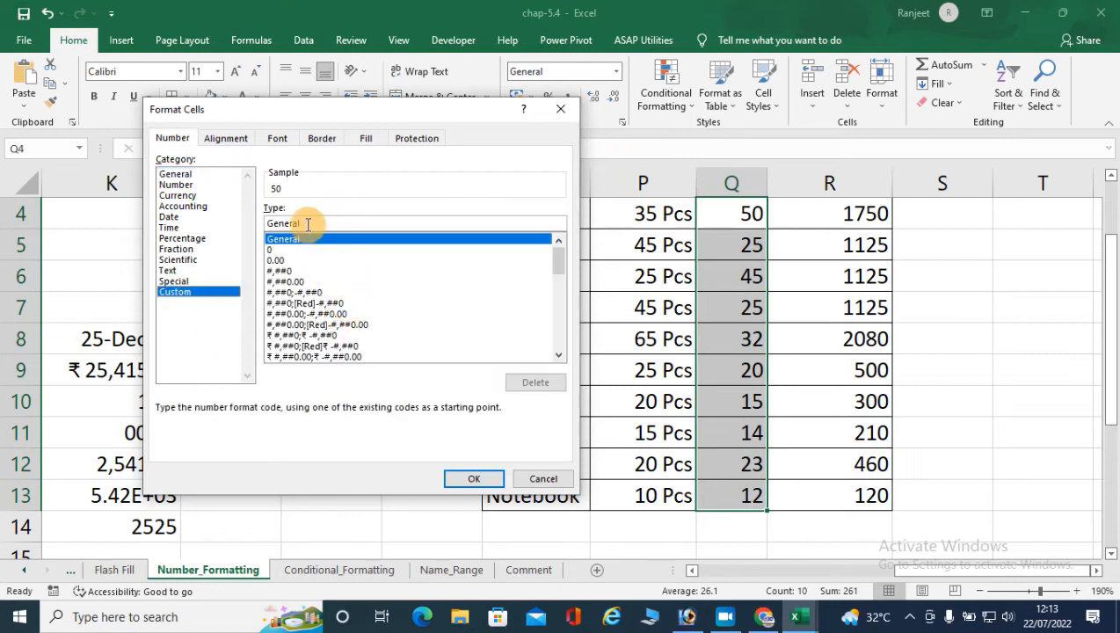
{"action": "left_click", "coordinate": [307, 223]}
{"action": "key", "text": "BackSpace"}
{"action": "key", "text": "BackSpace"}
{"action": "key", "text": "BackSpace"}
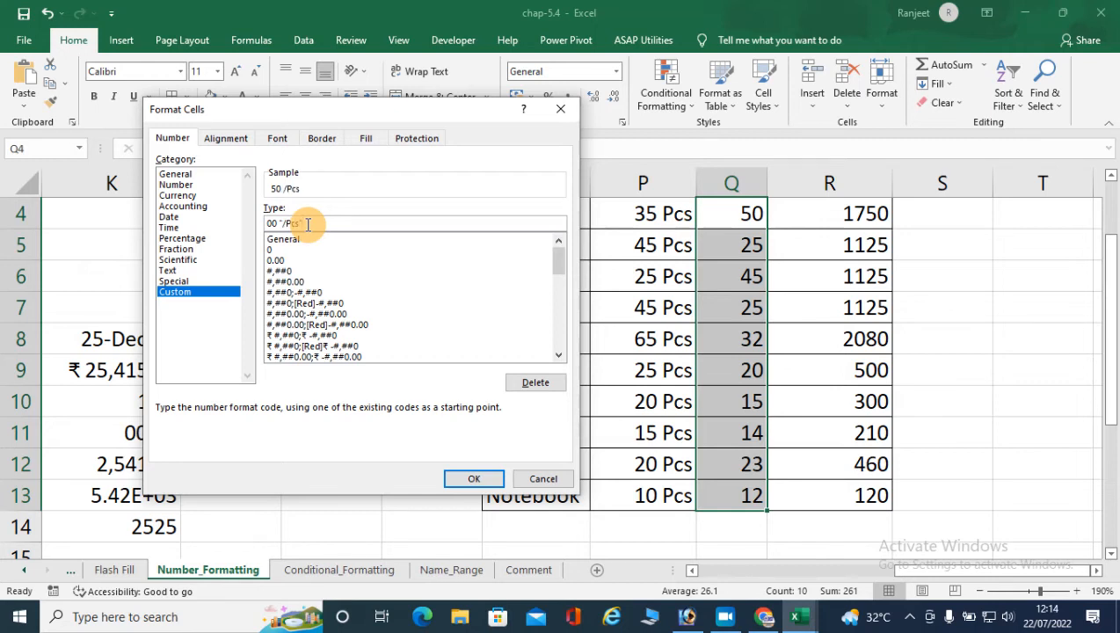
{"action": "left_click", "coordinate": [486, 478]}
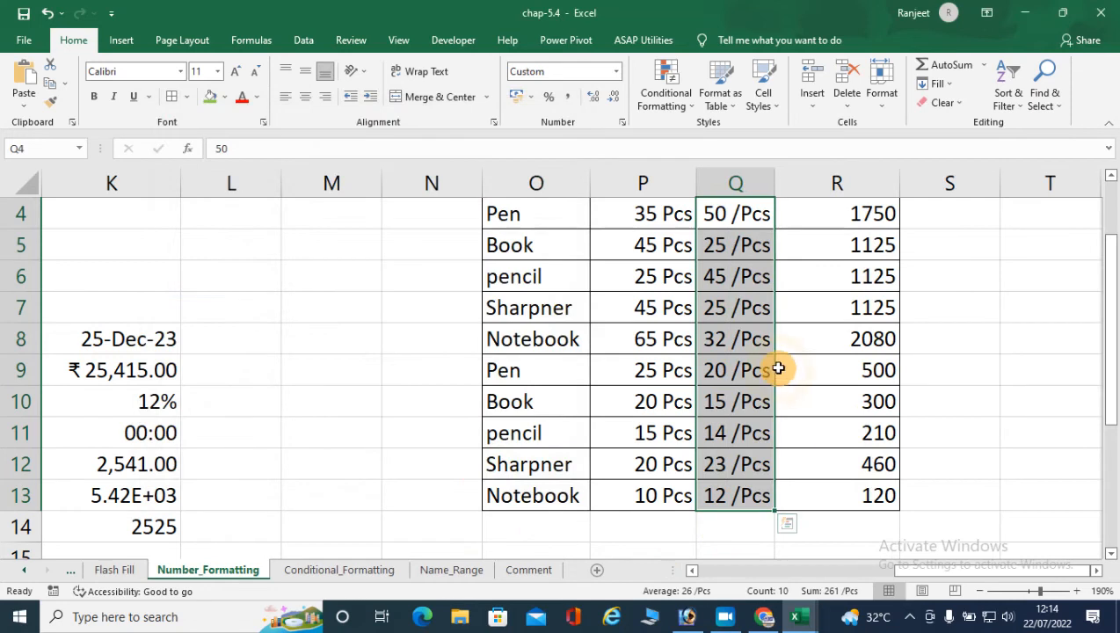
- Review the stored values behind the formatted P4 and Q4 and the Total Price results in R4:R13
{"action": "left_click", "coordinate": [670, 219]}
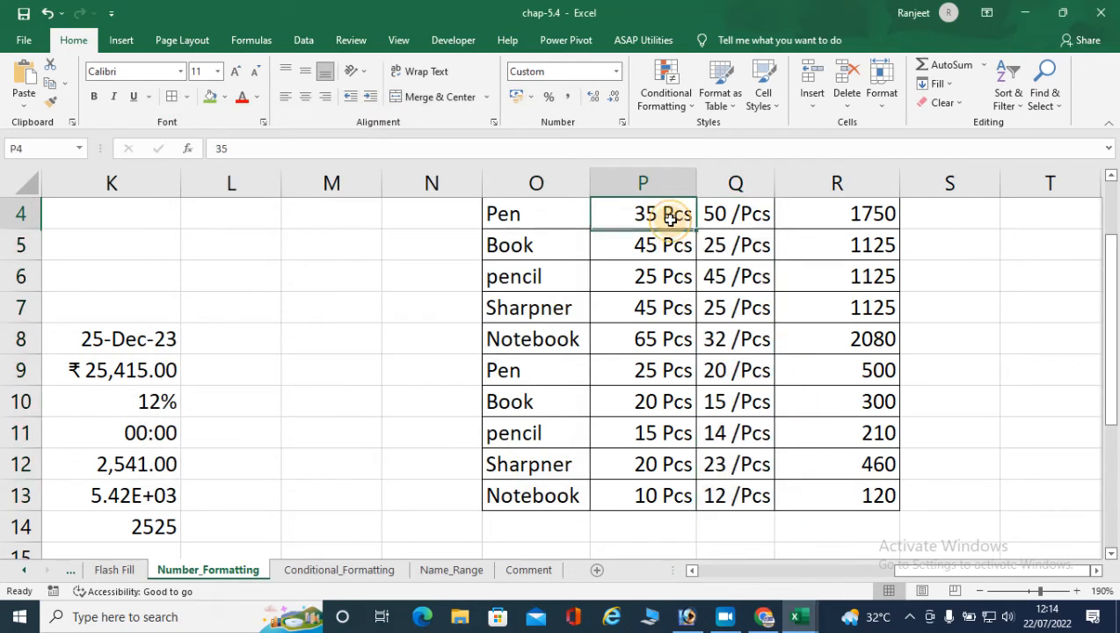
{"action": "left_click", "coordinate": [741, 217]}
{"action": "scroll", "coordinate": [815, 318], "scroll_direction": "up", "scroll_amount": 1}
{"action": "left_click_drag", "start_coordinate": [847, 312], "coordinate": [857, 494]}
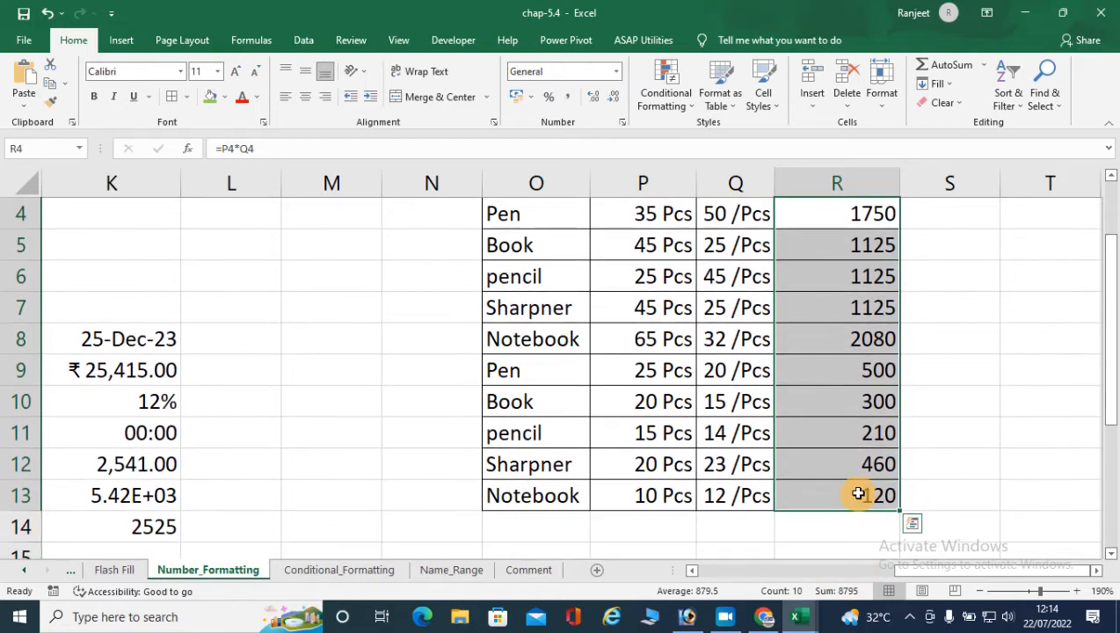
{"action": "scroll", "coordinate": [785, 492], "scroll_direction": "up", "scroll_amount": 1}
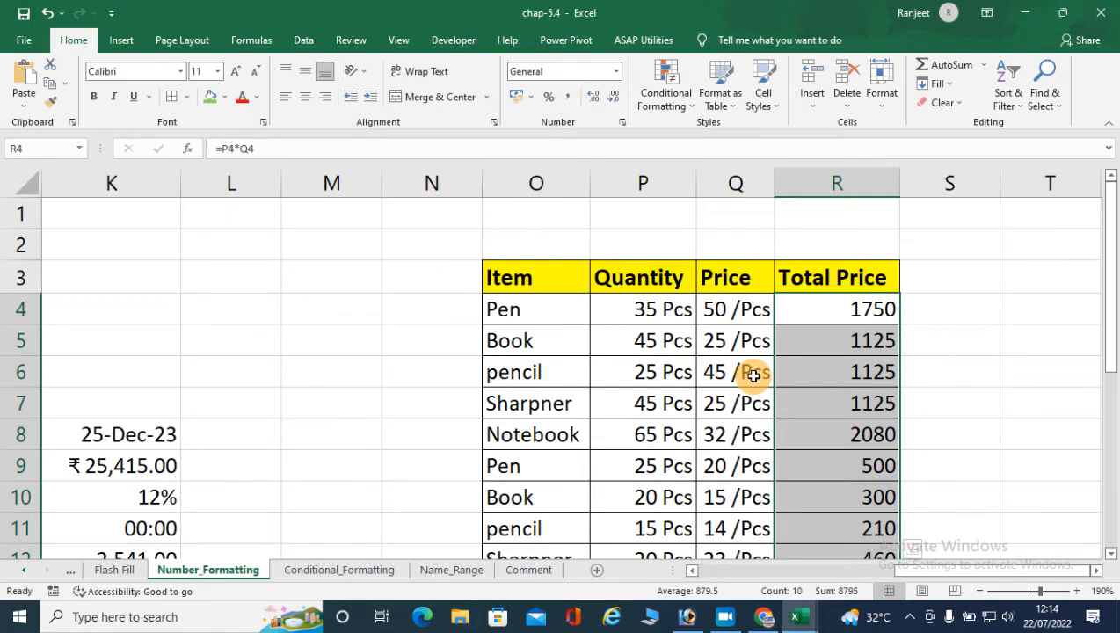
- Enter the numbers 5001, 5002, 5003, 5004 and 5005 in V4:V8, beside the price table
{"action": "left_click", "coordinate": [1095, 570]}
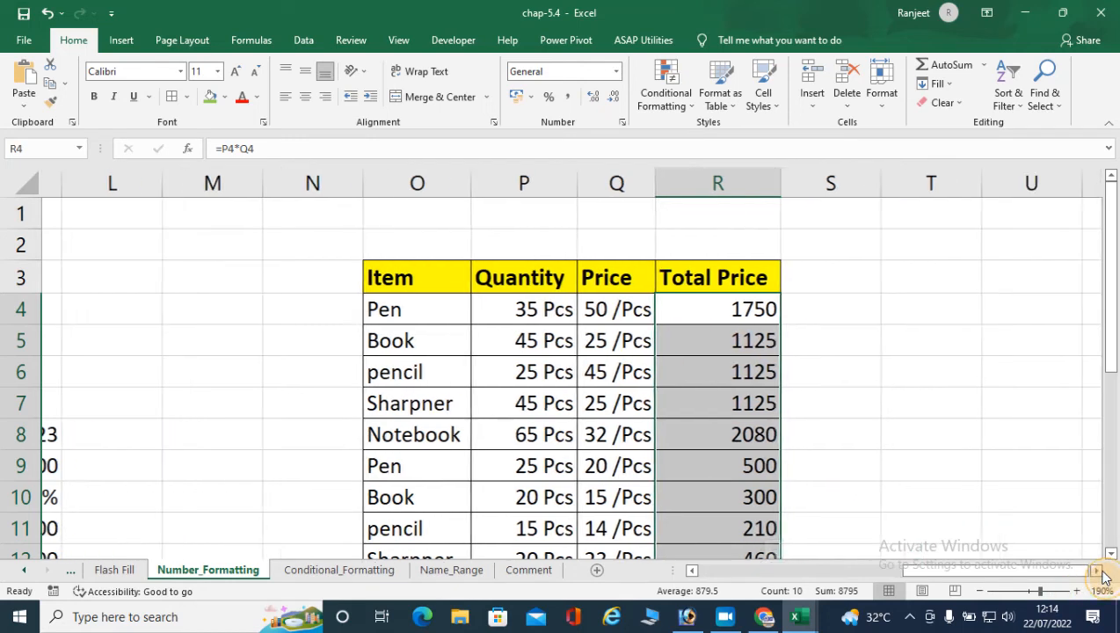
{"action": "left_click", "coordinate": [1095, 570]}
{"action": "left_click", "coordinate": [707, 310]}
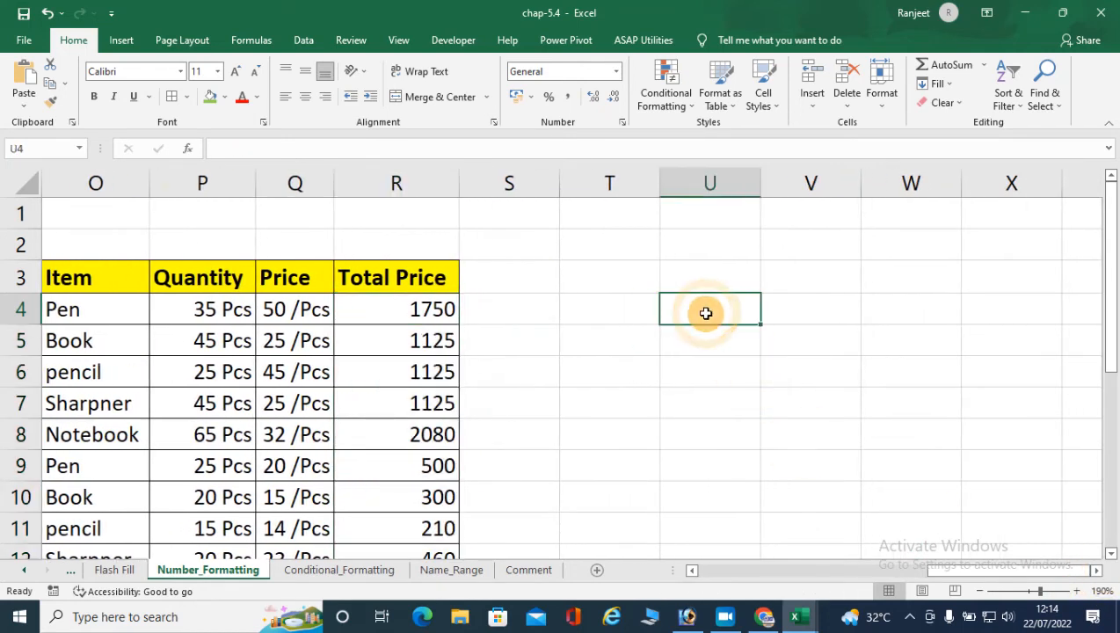
{"action": "left_click", "coordinate": [799, 314]}
{"action": "type", "text": "21"}
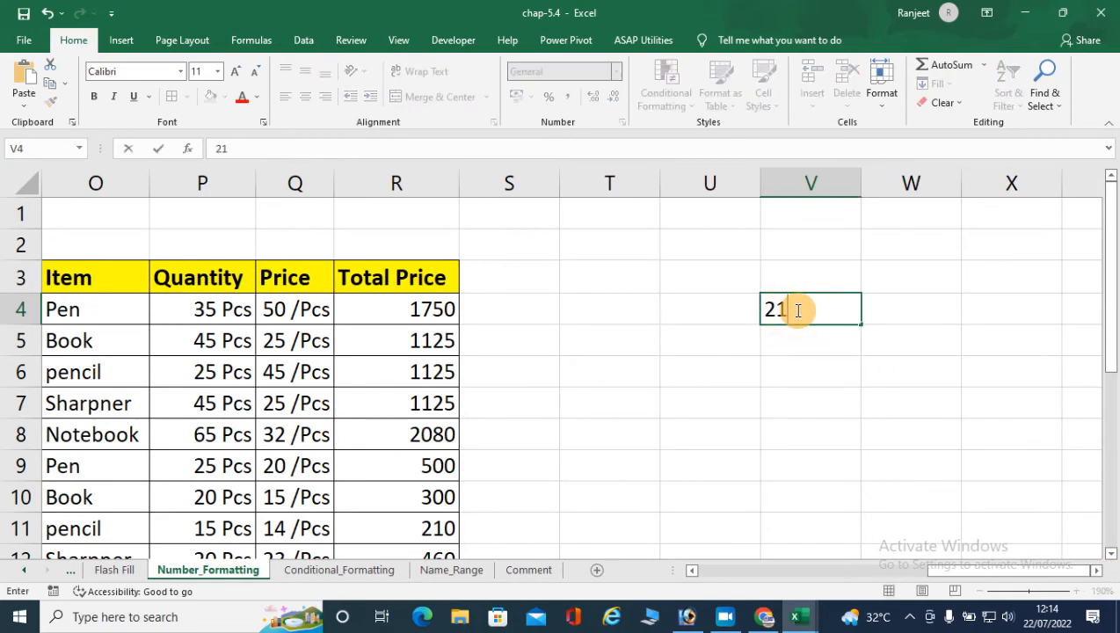
{"action": "type", "text": "5001"}
{"action": "key", "text": "Return"}
{"action": "type", "text": "5002"}
{"action": "key", "text": "Return"}
{"action": "type", "text": "5003"}
{"action": "key", "text": "Return"}
{"action": "type", "text": "5004"}
{"action": "key", "text": "Return"}
{"action": "type", "text": "5005"}
{"action": "key", "text": "Return"}
{"action": "left_click", "coordinate": [826, 309]}
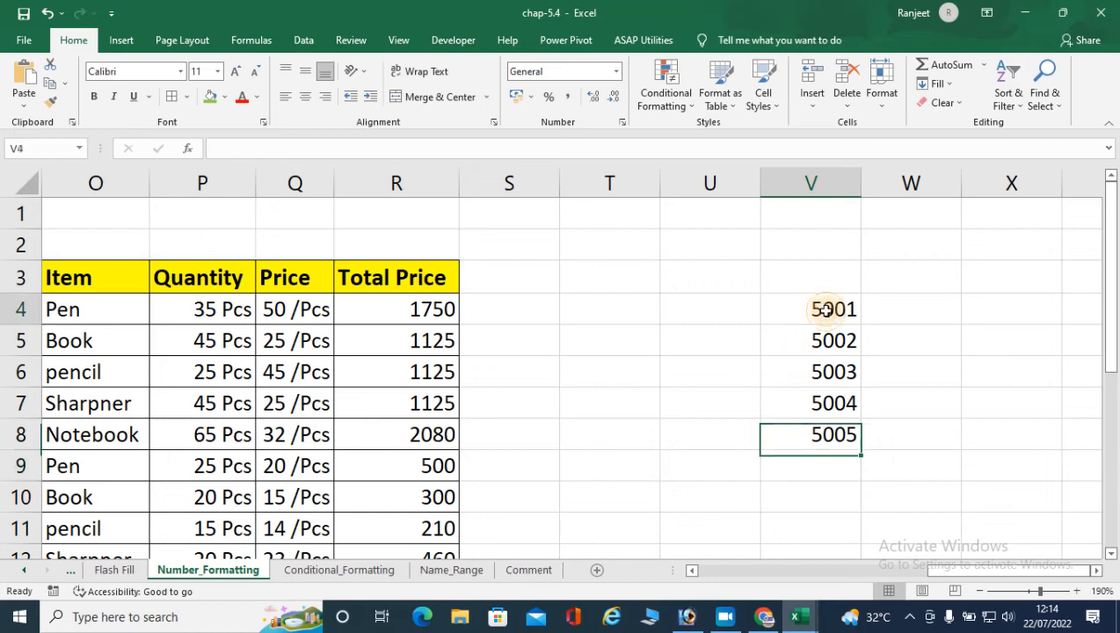
- Enter the sample text ID_5001_NIL in W2 as the target pattern for the number list in V4:V8
{"action": "left_click_drag", "start_coordinate": [826, 310], "coordinate": [824, 429]}
{"action": "left_click", "coordinate": [888, 245]}
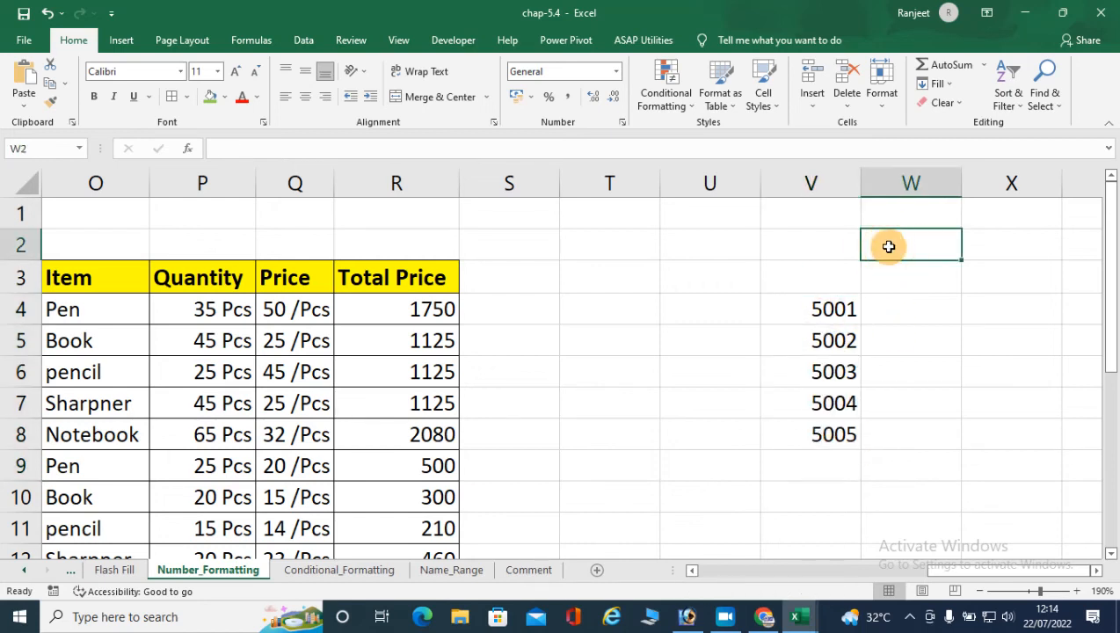
{"action": "type", "text": "ID"}
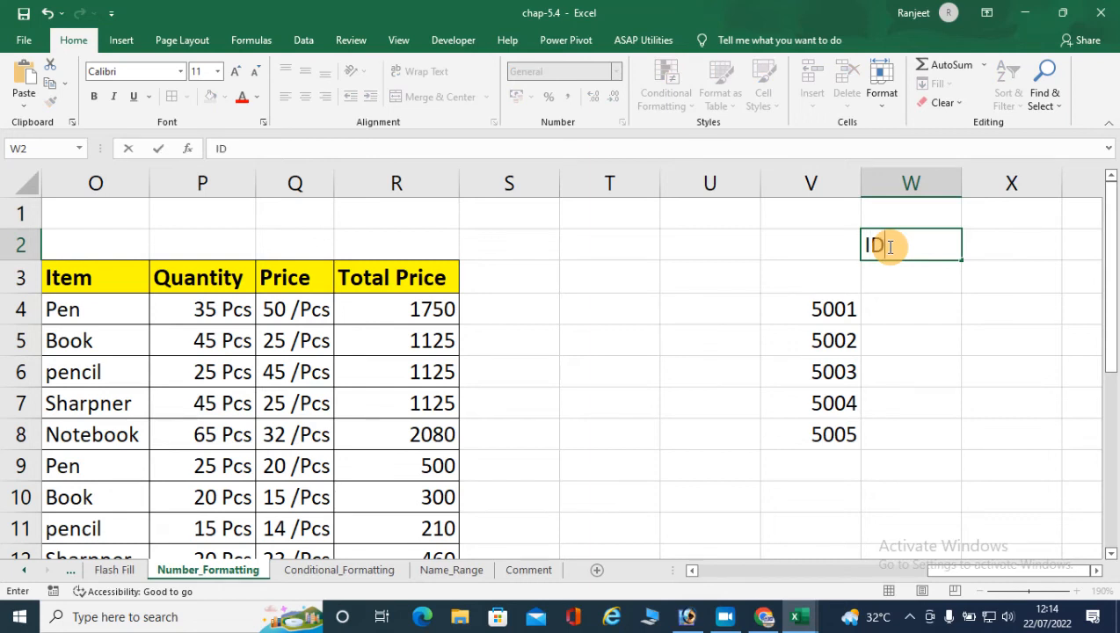
{"action": "type", "text": "_5001_"}
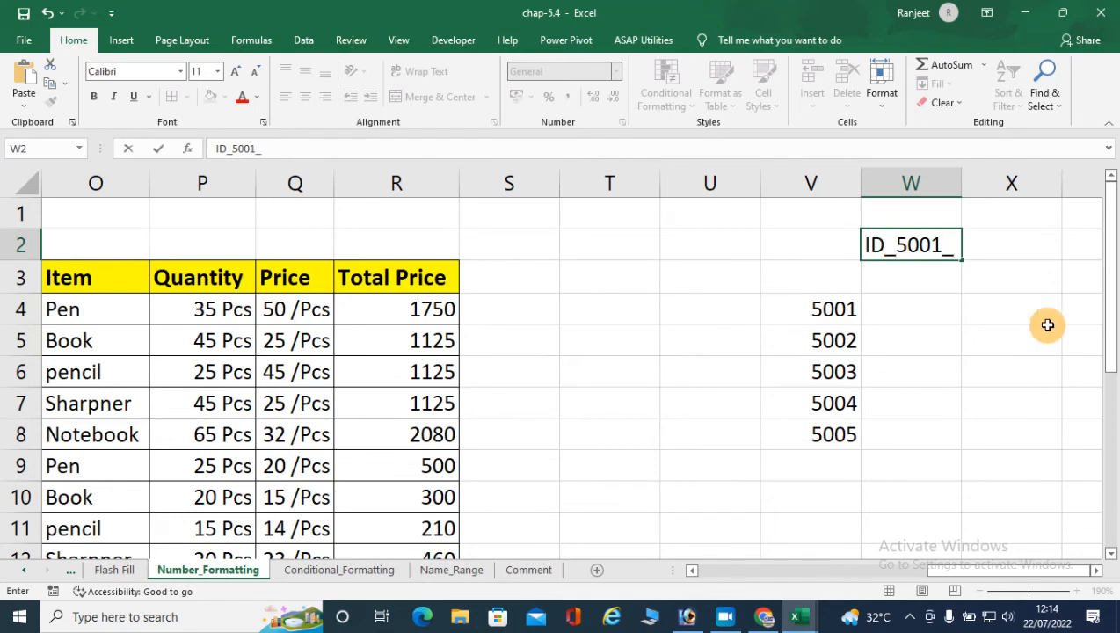
{"action": "type", "text": "NIL"}
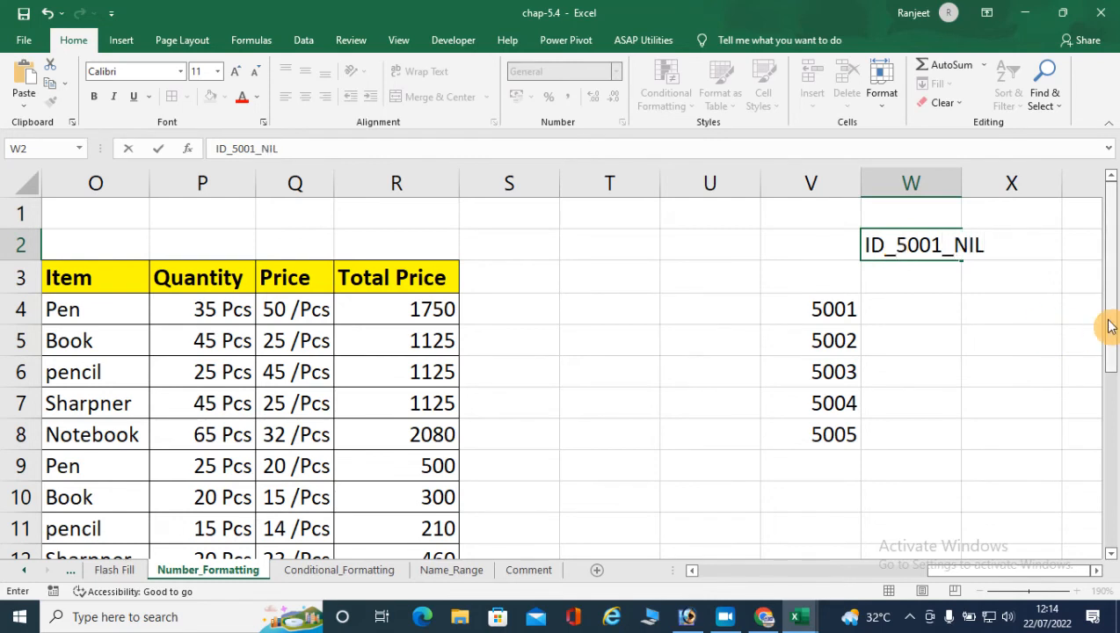
{"action": "key", "text": "Return"}
{"action": "left_click_drag", "start_coordinate": [882, 250], "coordinate": [965, 245]}
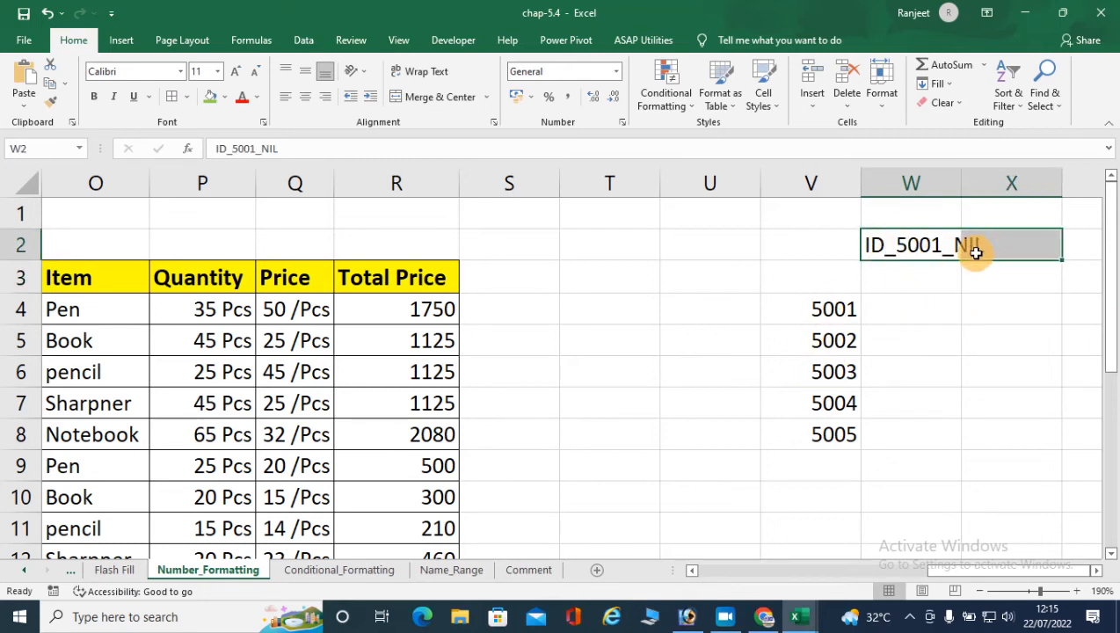
- Apply the custom number format "ID_"0000"_NIL" to the numbers in V4:V8
{"action": "left_click_drag", "start_coordinate": [809, 317], "coordinate": [821, 429]}
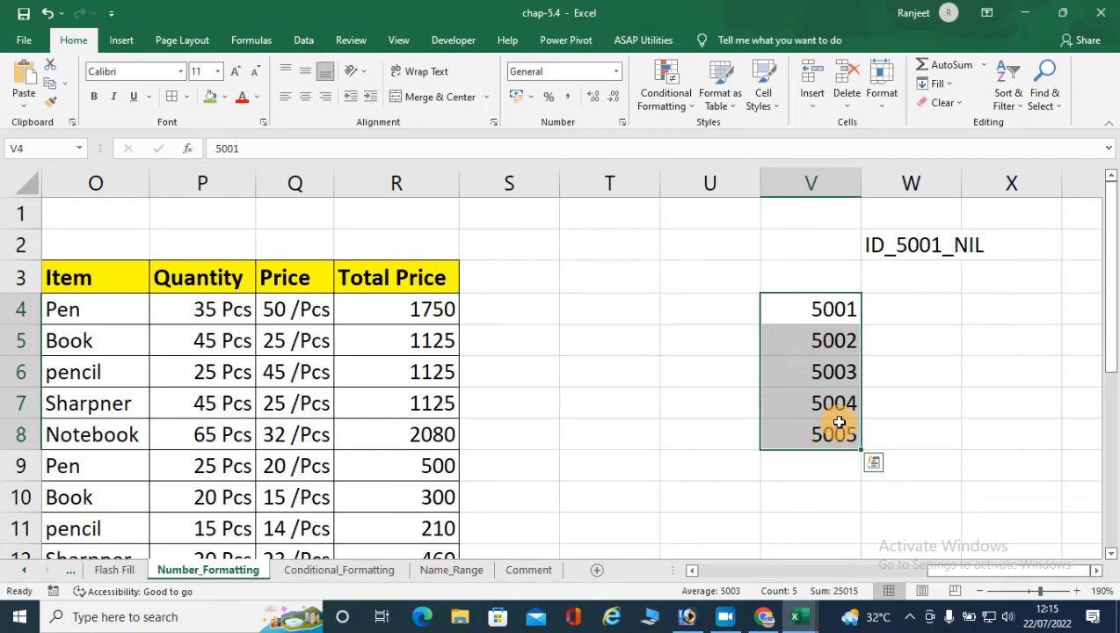
{"action": "key", "text": "ctrl+1"}
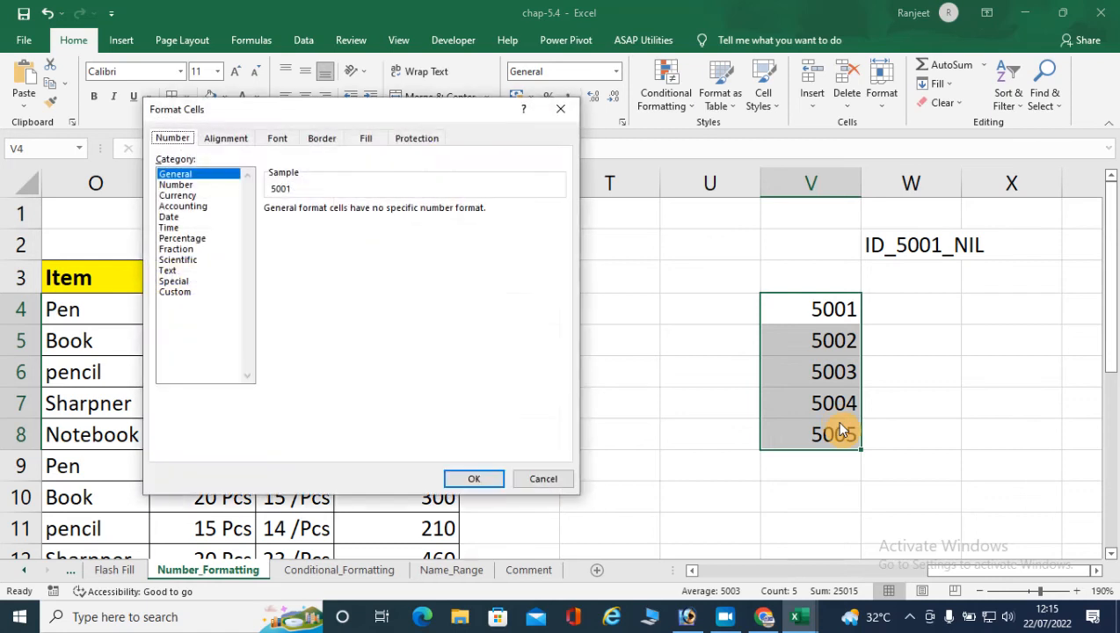
{"action": "left_click", "coordinate": [167, 292]}
{"action": "left_click_drag", "start_coordinate": [303, 223], "coordinate": [256, 221]}
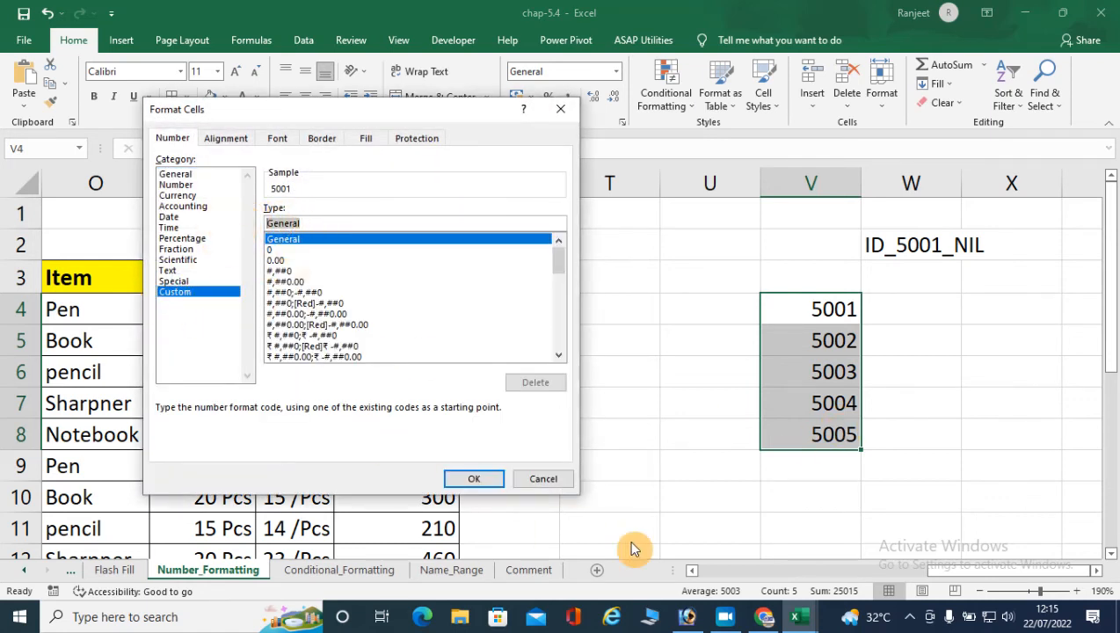
{"action": "key", "text": "BackSpace"}
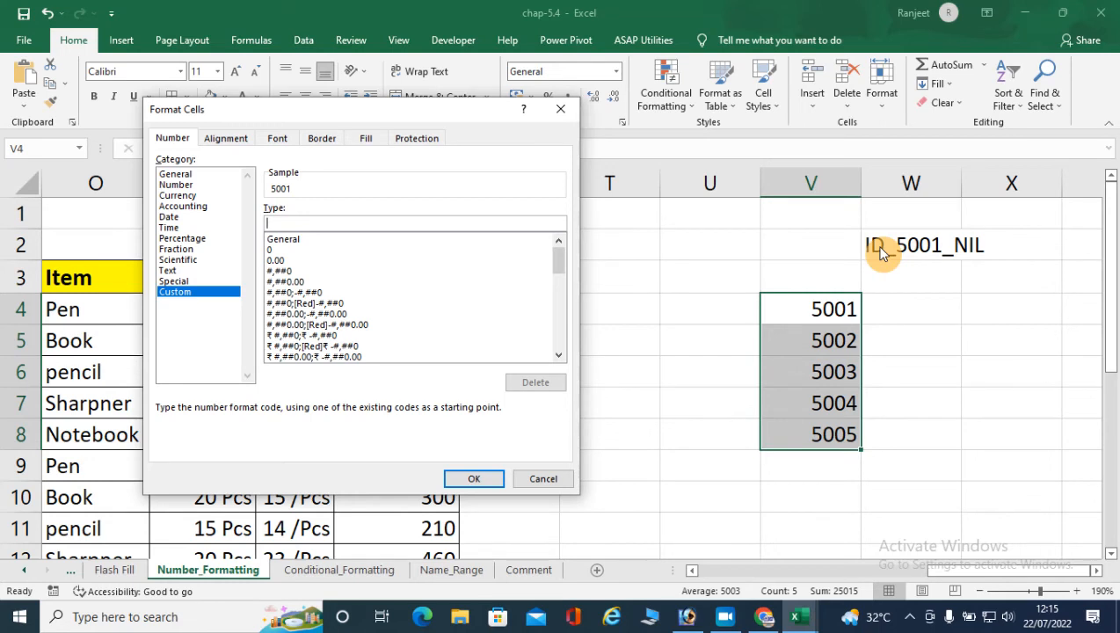
{"action": "type", "text": "\""}
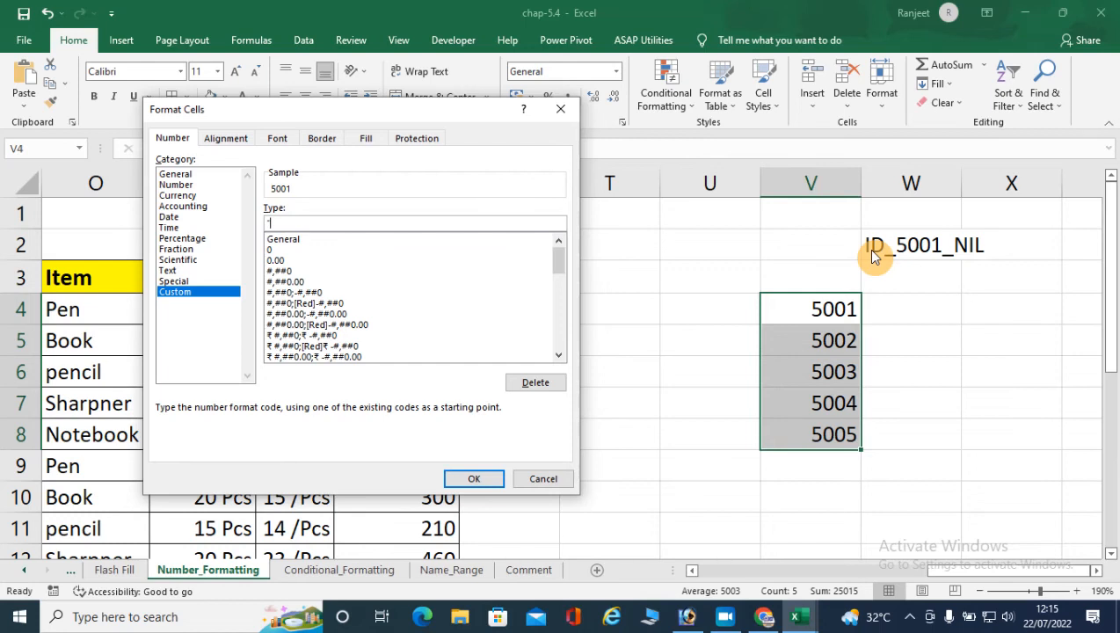
{"action": "type", "text": "ID_\""}
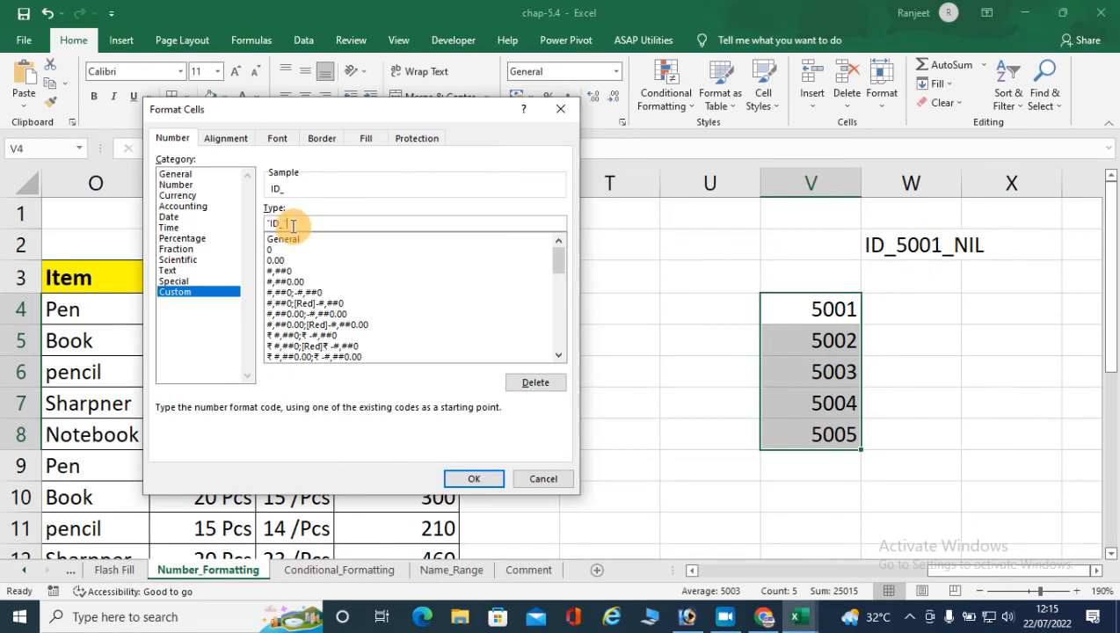
{"action": "type", "text": "0000\""}
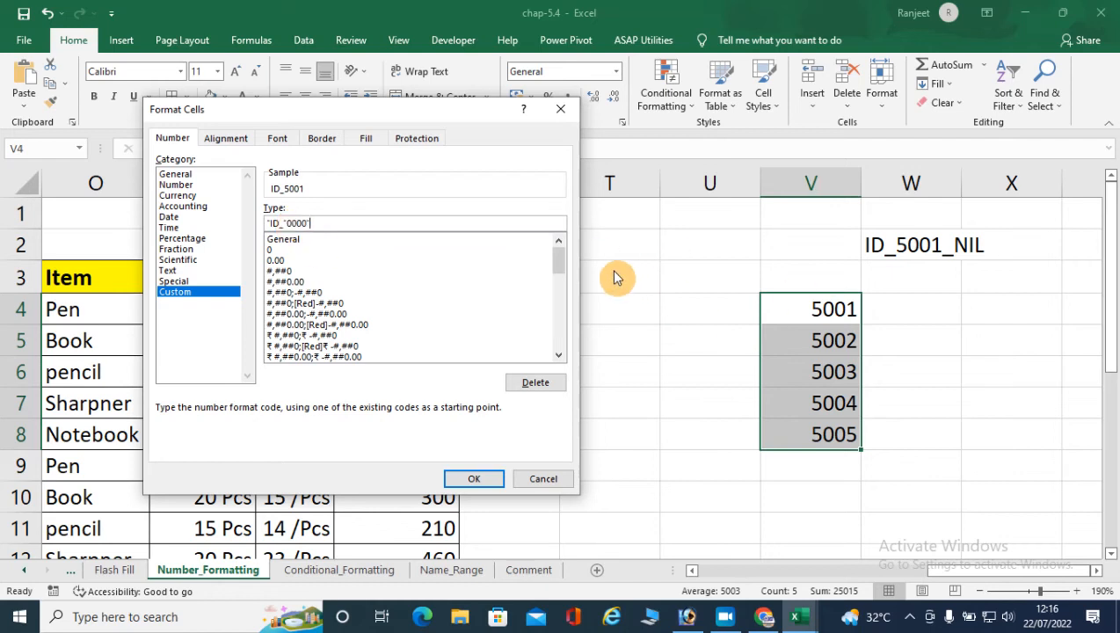
{"action": "type", "text": "_NIL\""}
{"action": "left_click", "coordinate": [480, 484]}
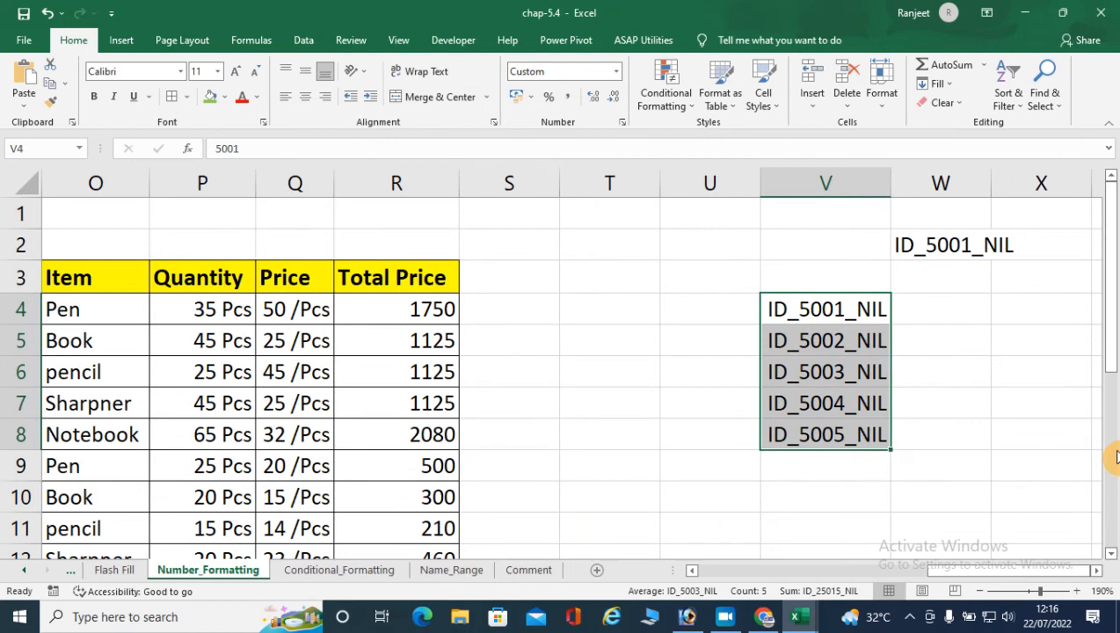
- Enter 15 in V5 to test the custom ID format with a shorter number, and review the format code of V4:V8
{"action": "left_click", "coordinate": [813, 339]}
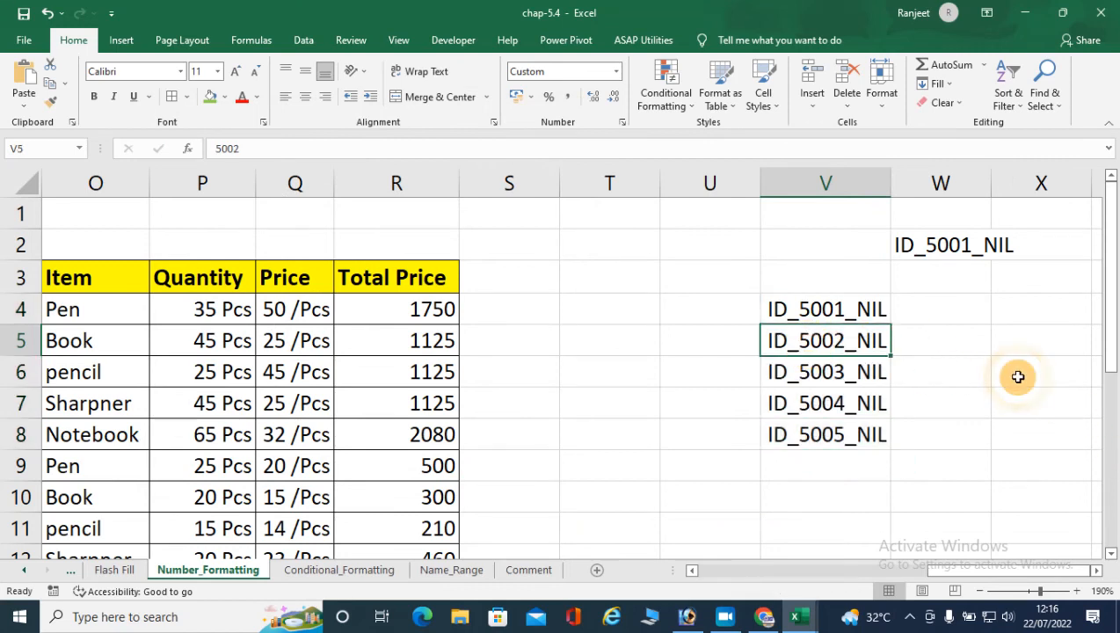
{"action": "key", "text": "F2"}
{"action": "key", "text": "BackSpace"}
{"action": "key", "text": "BackSpace"}
{"action": "key", "text": "BackSpace"}
{"action": "key", "text": "BackSpace"}
{"action": "type", "text": "15"}
{"action": "key", "text": "Return"}
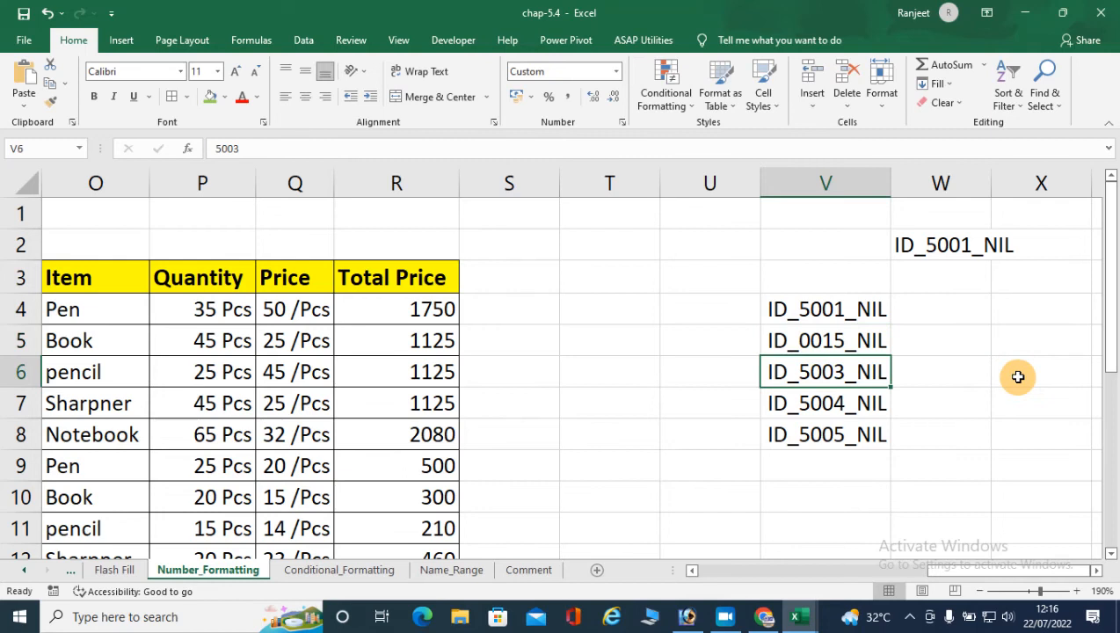
{"action": "left_click", "coordinate": [836, 344]}
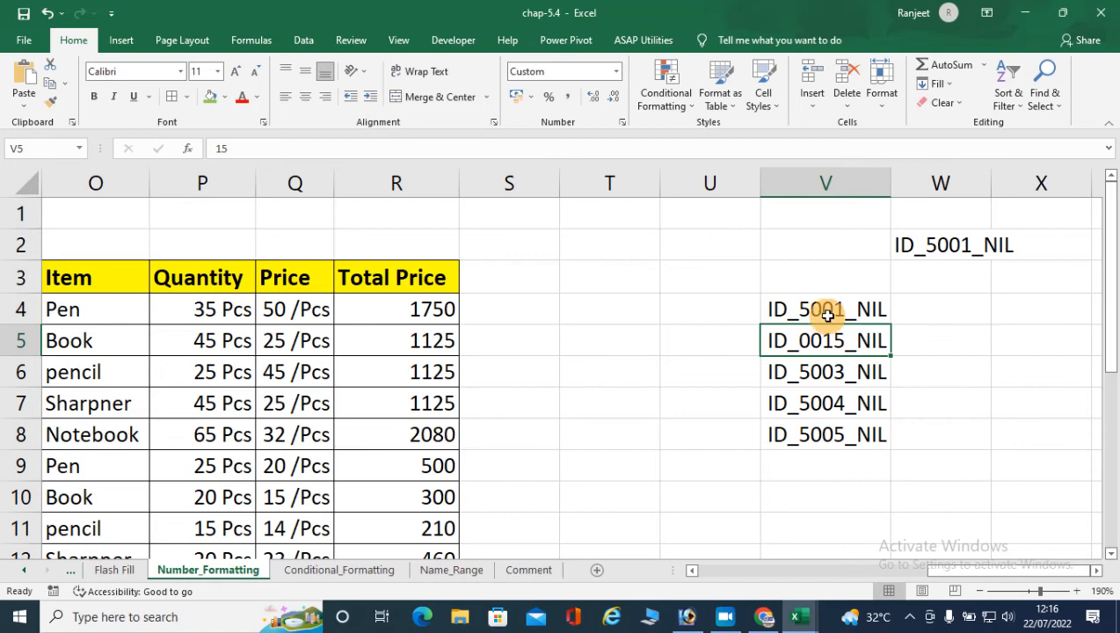
{"action": "left_click_drag", "start_coordinate": [862, 305], "coordinate": [857, 420]}
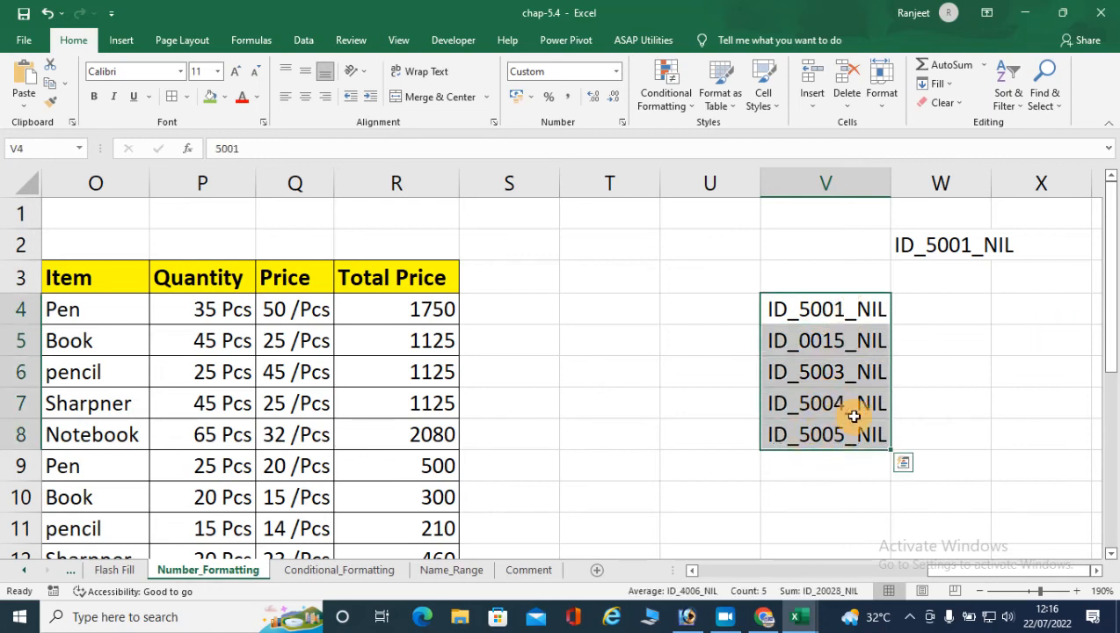
{"action": "left_click", "coordinate": [622, 122]}
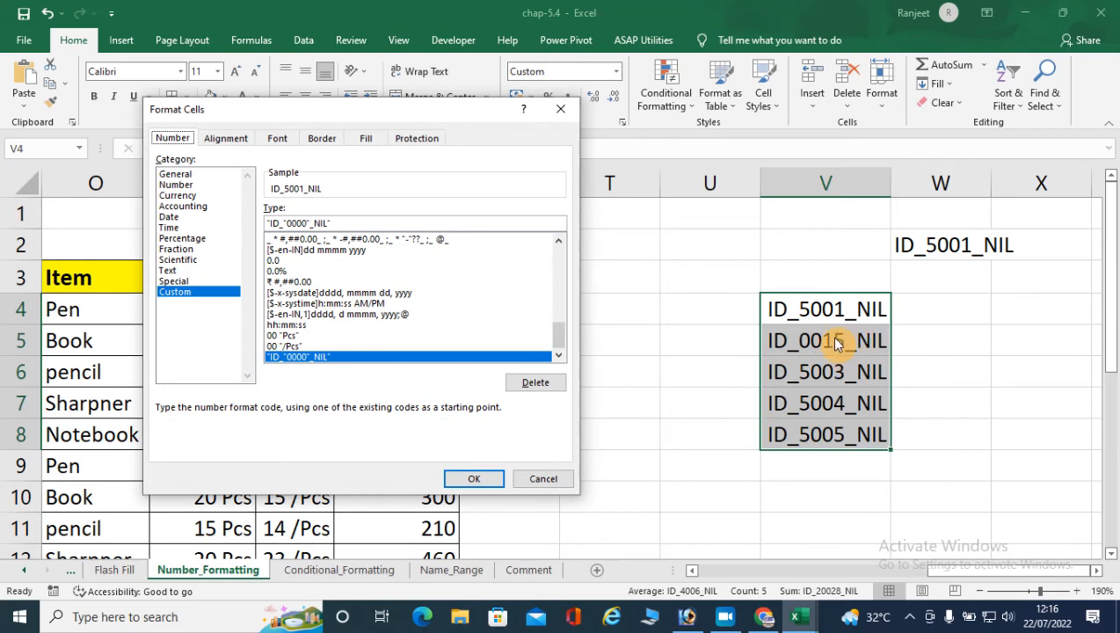
{"action": "left_click", "coordinate": [560, 109]}
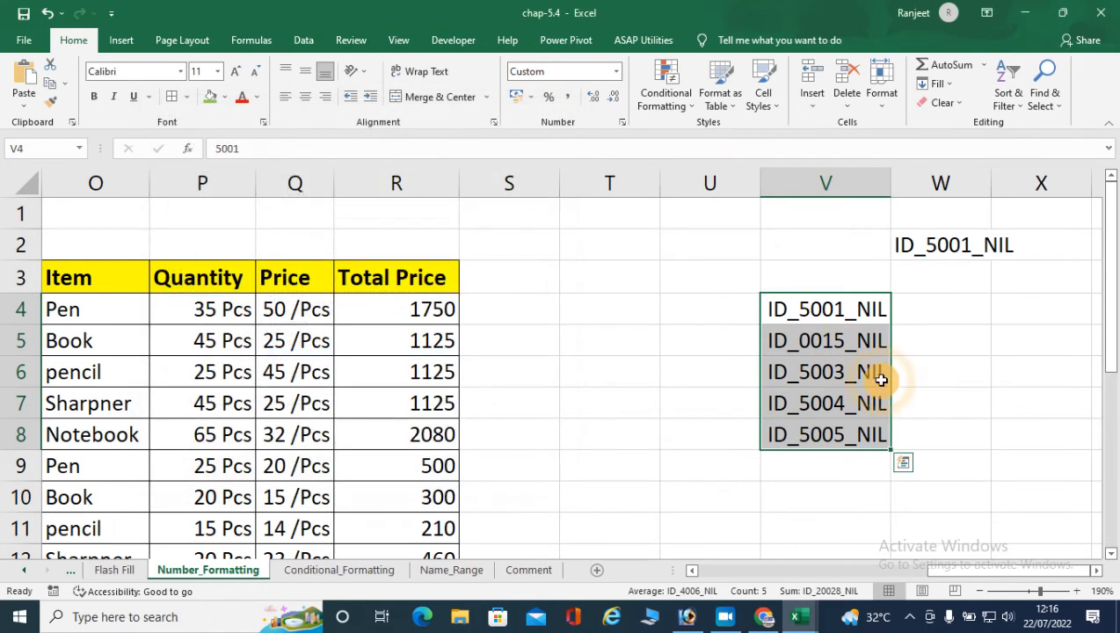
- Set V5 to 5015 and V7 to 5025 in the formatted ID list
{"action": "left_click", "coordinate": [844, 350]}
{"action": "type", "text": "5015"}
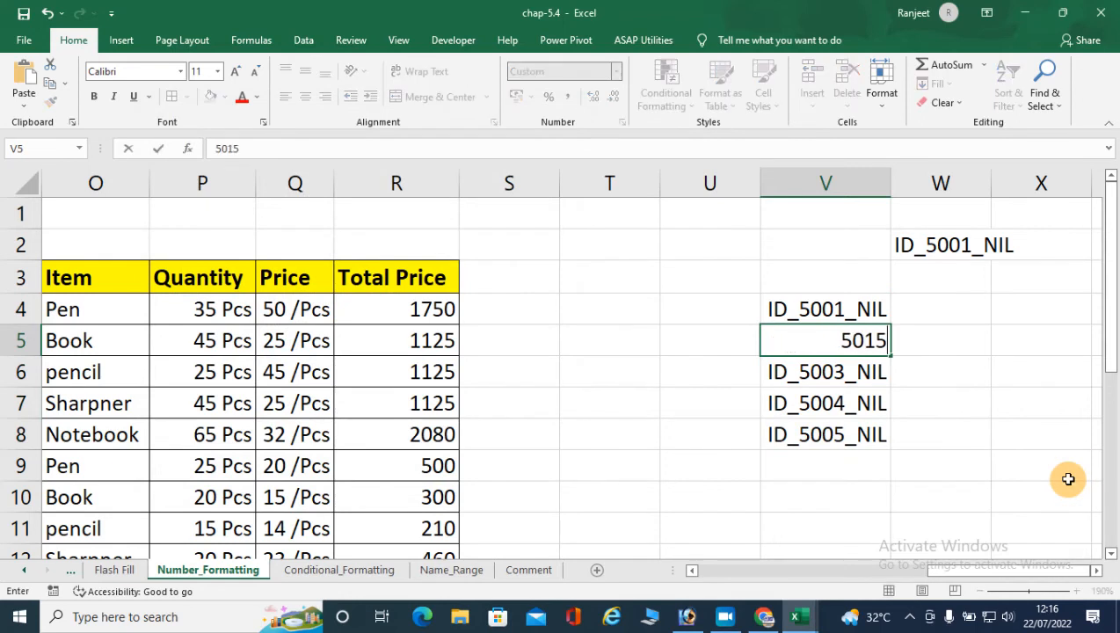
{"action": "key", "text": "Return"}
{"action": "left_click", "coordinate": [819, 400]}
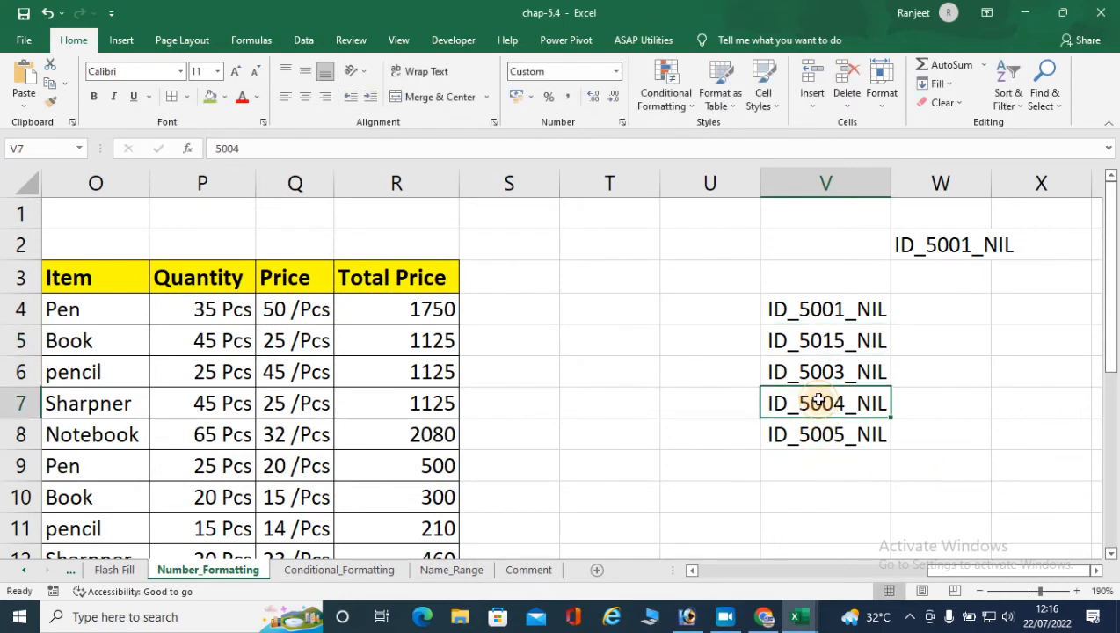
{"action": "type", "text": "5025"}
{"action": "key", "text": "Return"}
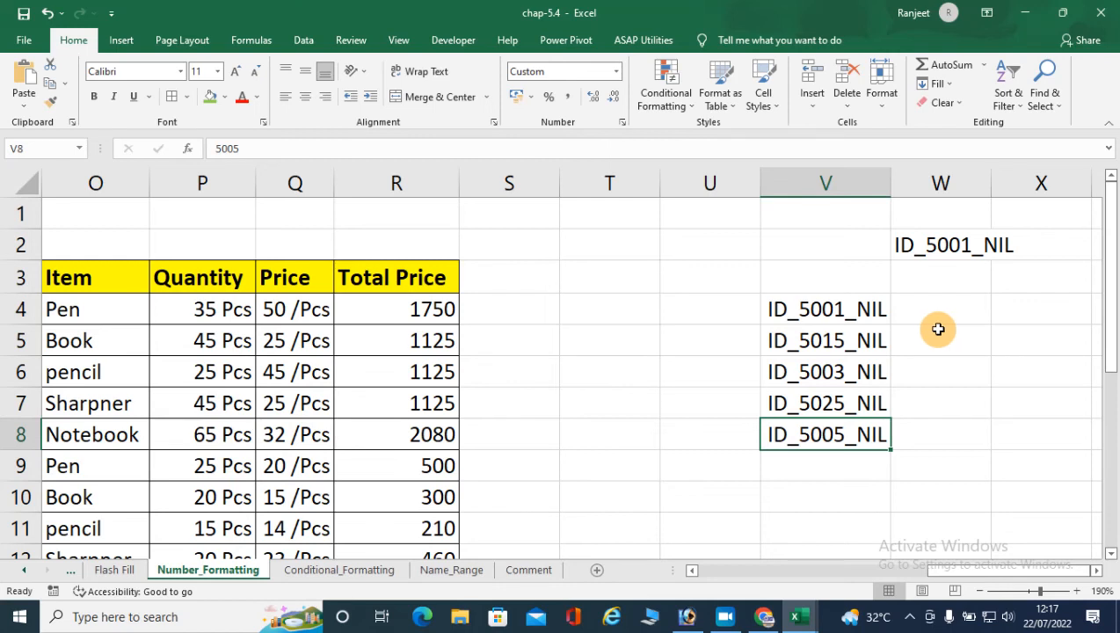
{"action": "left_click", "coordinate": [930, 310]}
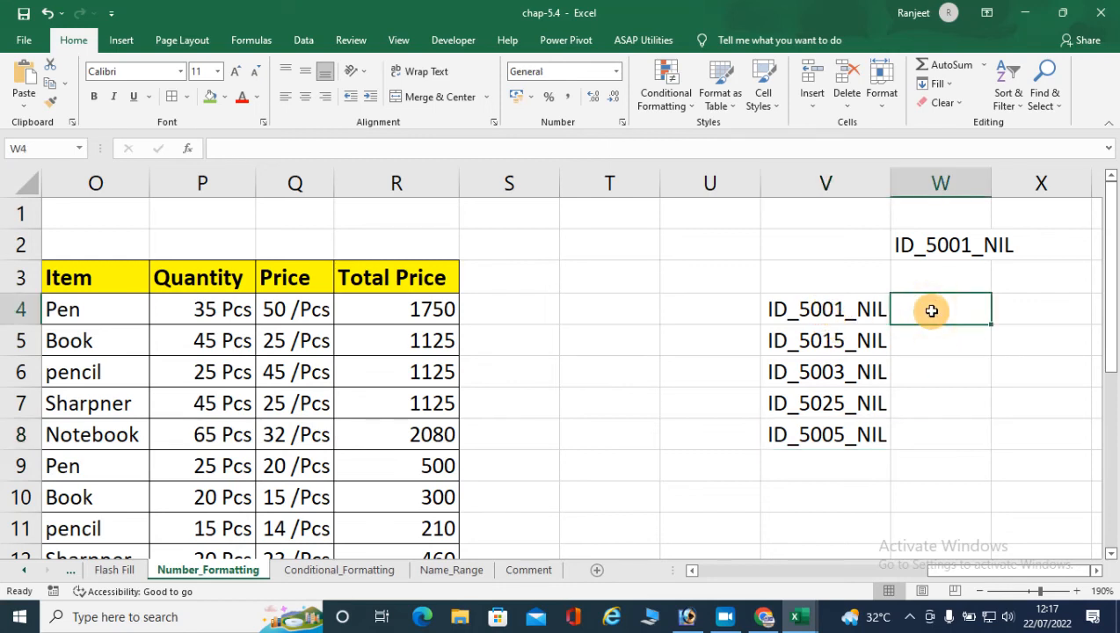
{"action": "type", "text": "001"}
{"action": "key", "text": "Return"}
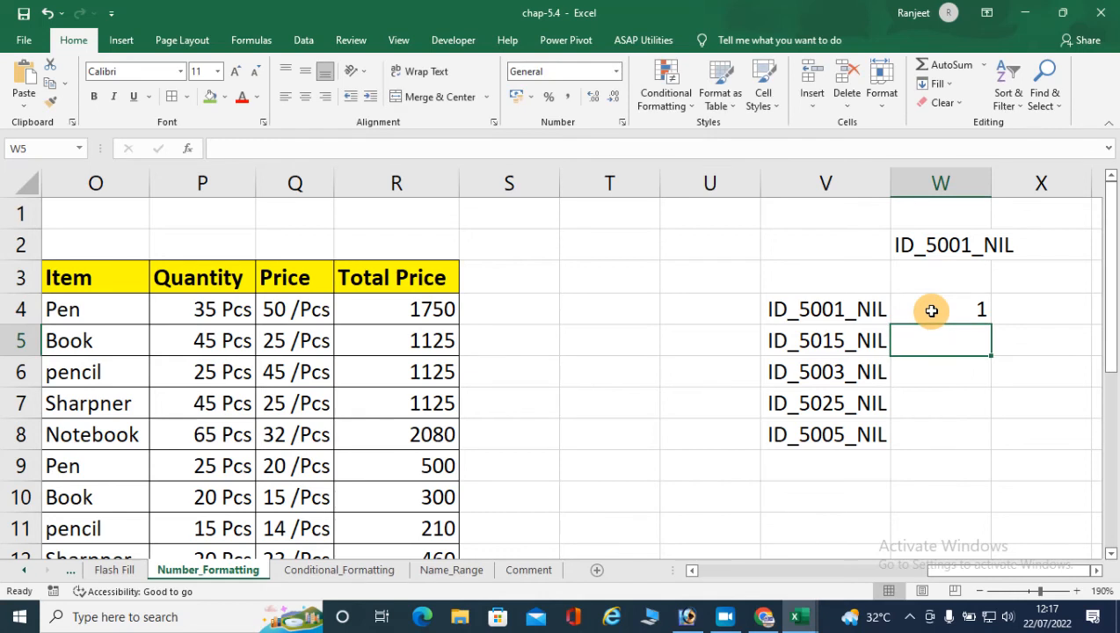
{"action": "left_click", "coordinate": [931, 310]}
{"action": "type", "text": "2"}
{"action": "key", "text": "Return"}
{"action": "type", "text": "3"}
- Enter the numbers 1, 2, 3, 4 and 5 in W4:W8, beside the ID list
{"action": "key", "text": "Return"}
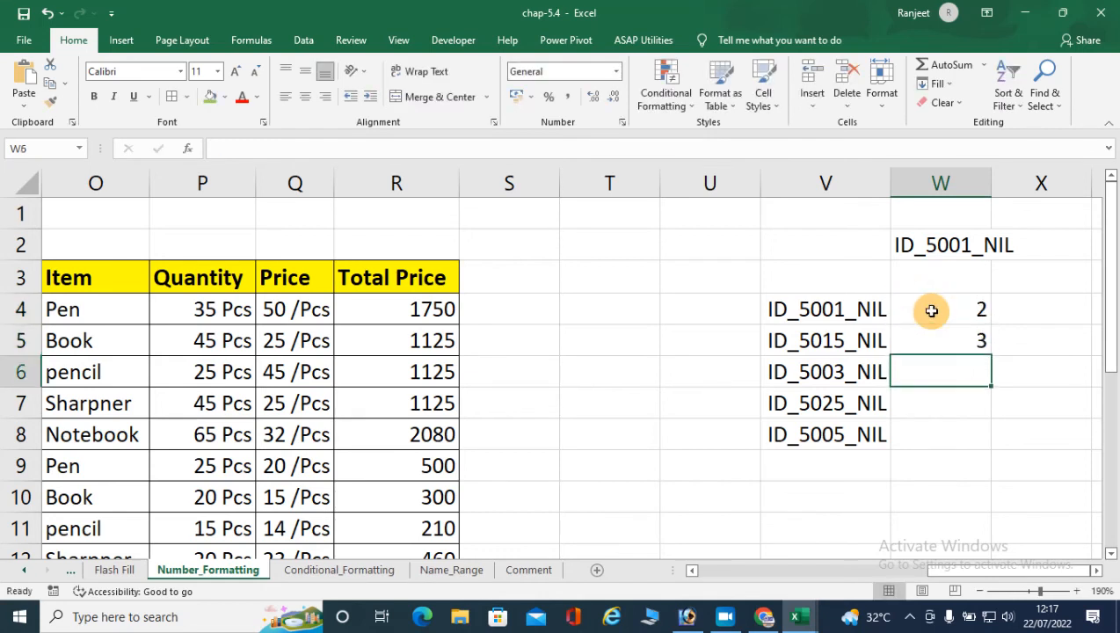
{"action": "left_click", "coordinate": [932, 310]}
{"action": "type", "text": "1"}
{"action": "key", "text": "Return"}
{"action": "type", "text": "2"}
{"action": "key", "text": "Return"}
{"action": "type", "text": "3"}
{"action": "key", "text": "Return"}
{"action": "type", "text": "5"}
{"action": "key", "text": "BackSpace"}
{"action": "type", "text": "4"}
{"action": "key", "text": "Return"}
{"action": "type", "text": "5"}
{"action": "key", "text": "Return"}
{"action": "left_click_drag", "start_coordinate": [932, 310], "coordinate": [938, 425]}
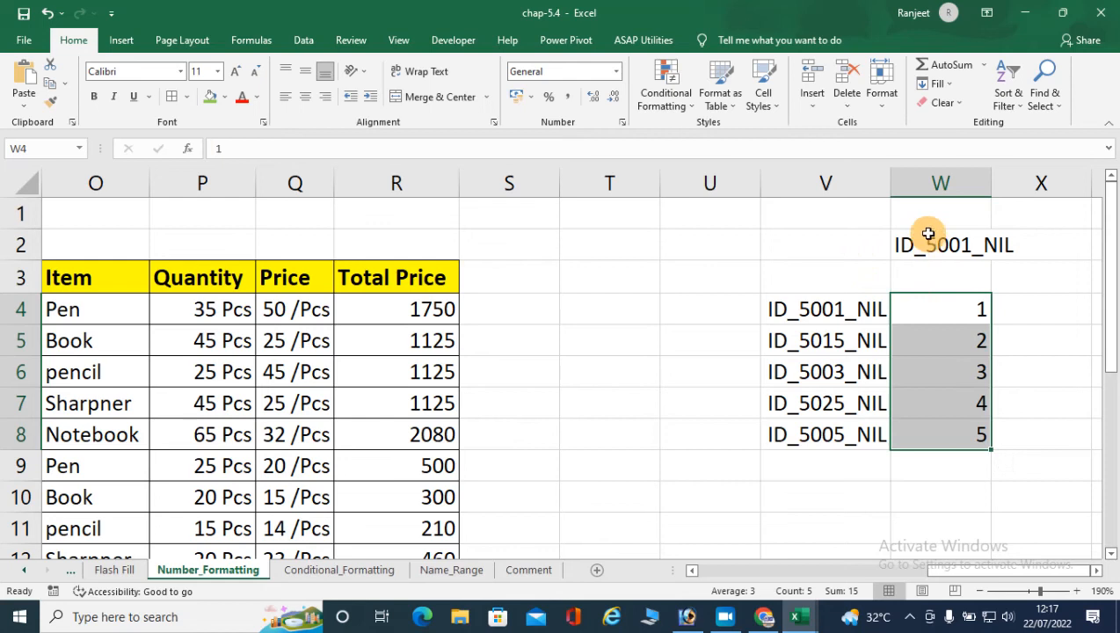
- Enter the sample invoice pattern INV/001/22-23 in W1, above the ID sample
{"action": "left_click", "coordinate": [984, 222]}
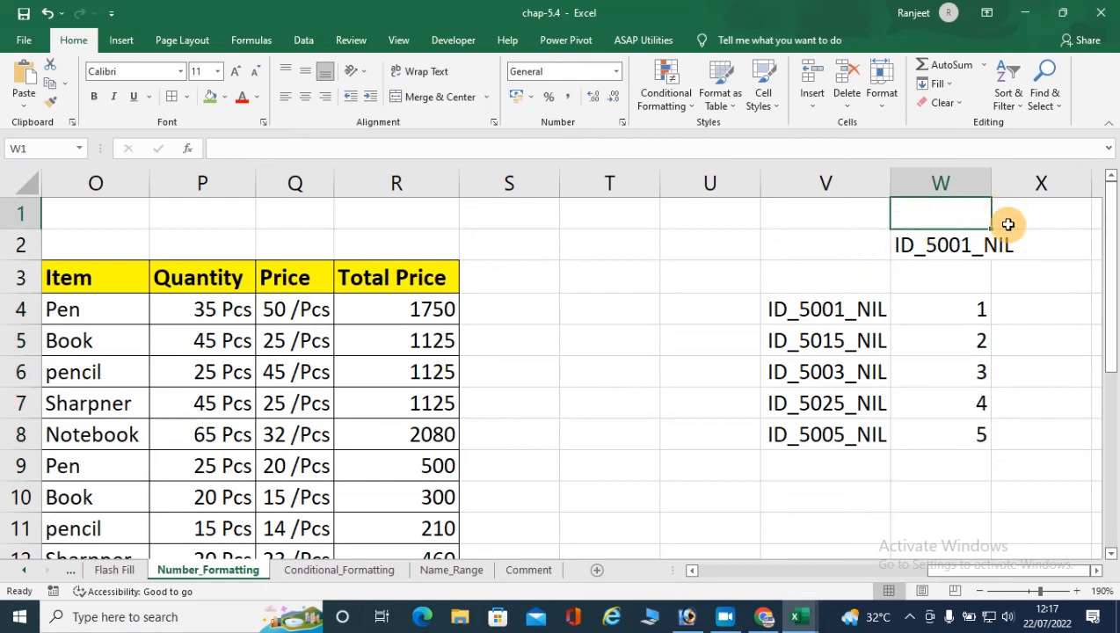
{"action": "type", "text": "\"003"}
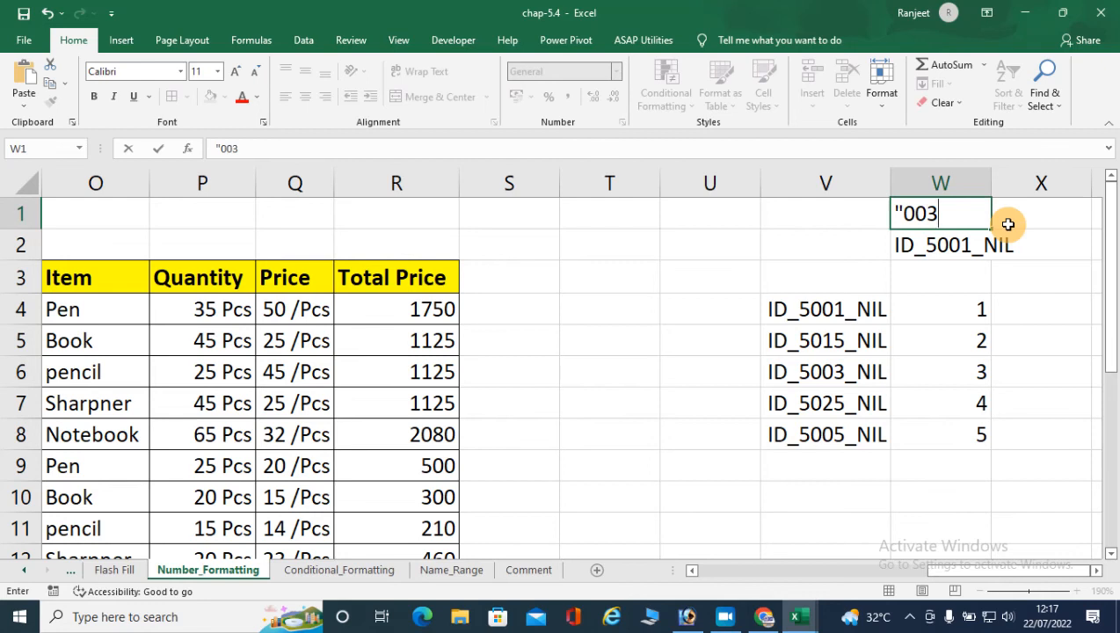
{"action": "key", "text": "BackSpace"}
{"action": "key", "text": "BackSpace"}
{"action": "key", "text": "BackSpace"}
{"action": "key", "text": "BackSpace"}
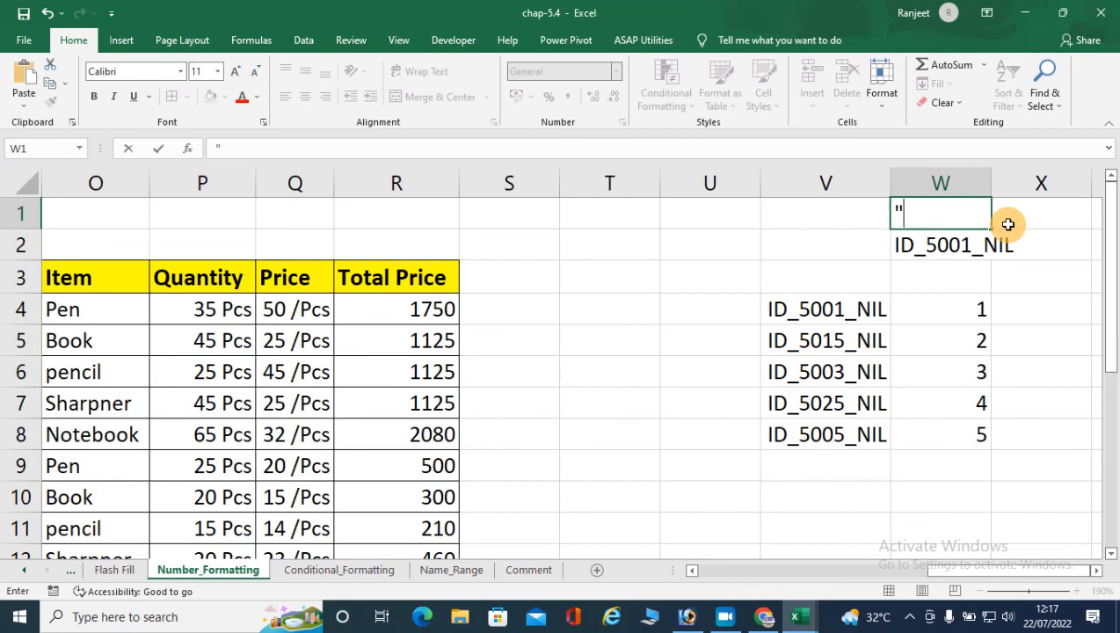
{"action": "type", "text": "IN"}
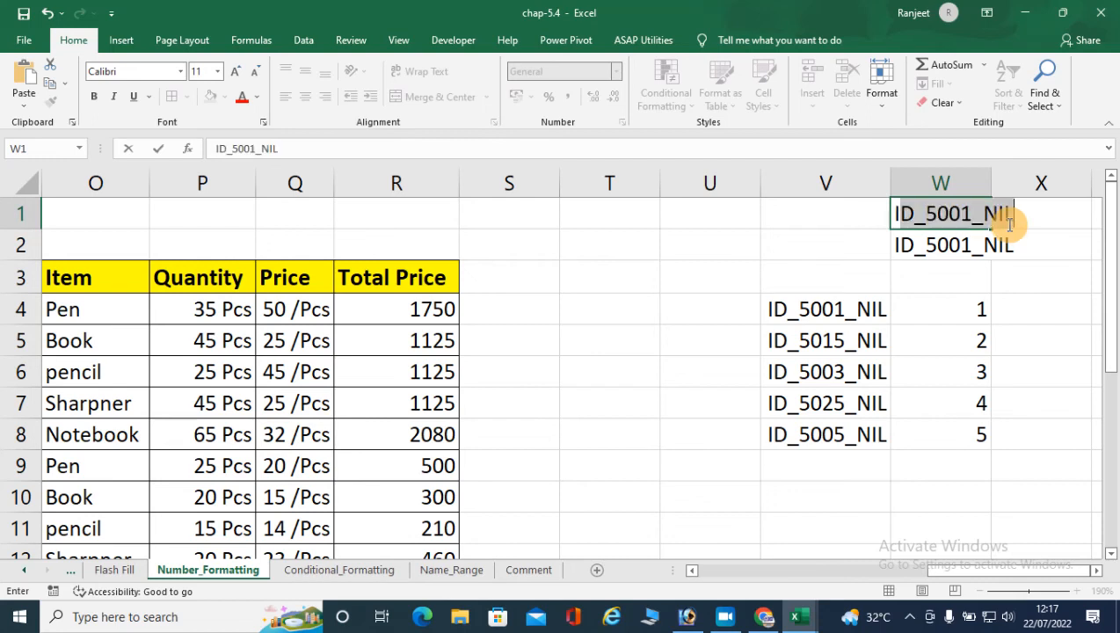
{"action": "type", "text": "V"}
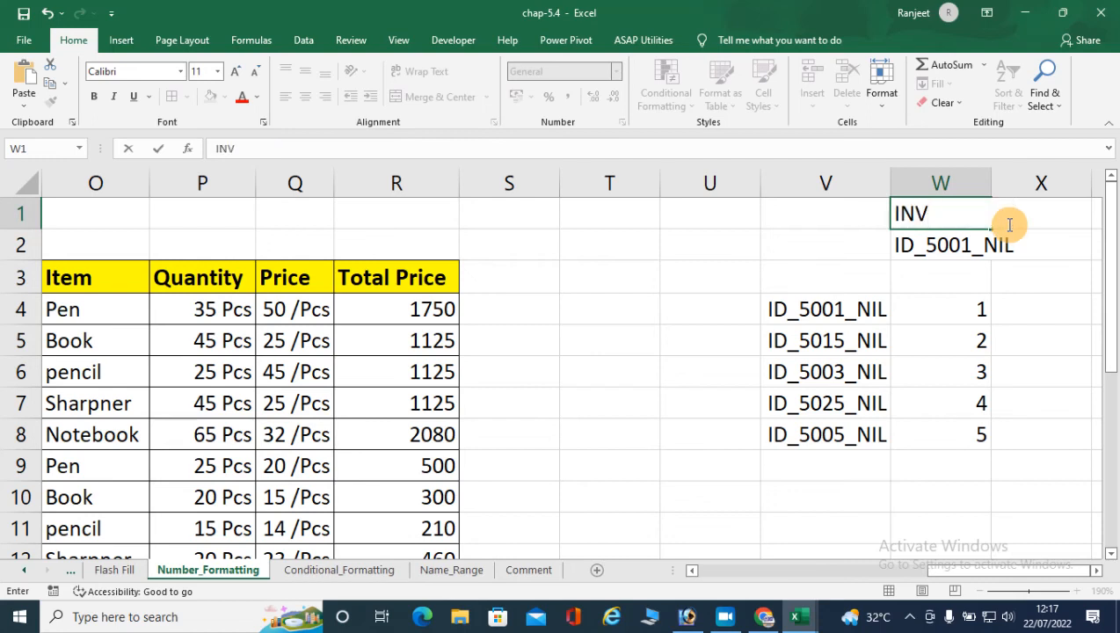
{"action": "type", "text": "/001/"}
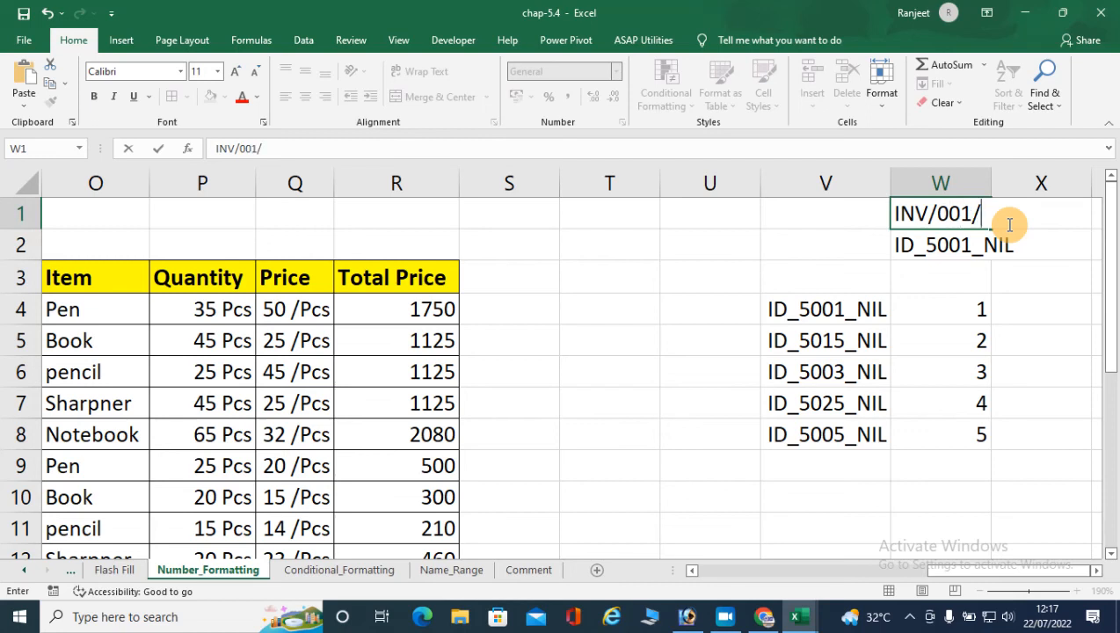
{"action": "type", "text": "22-23"}
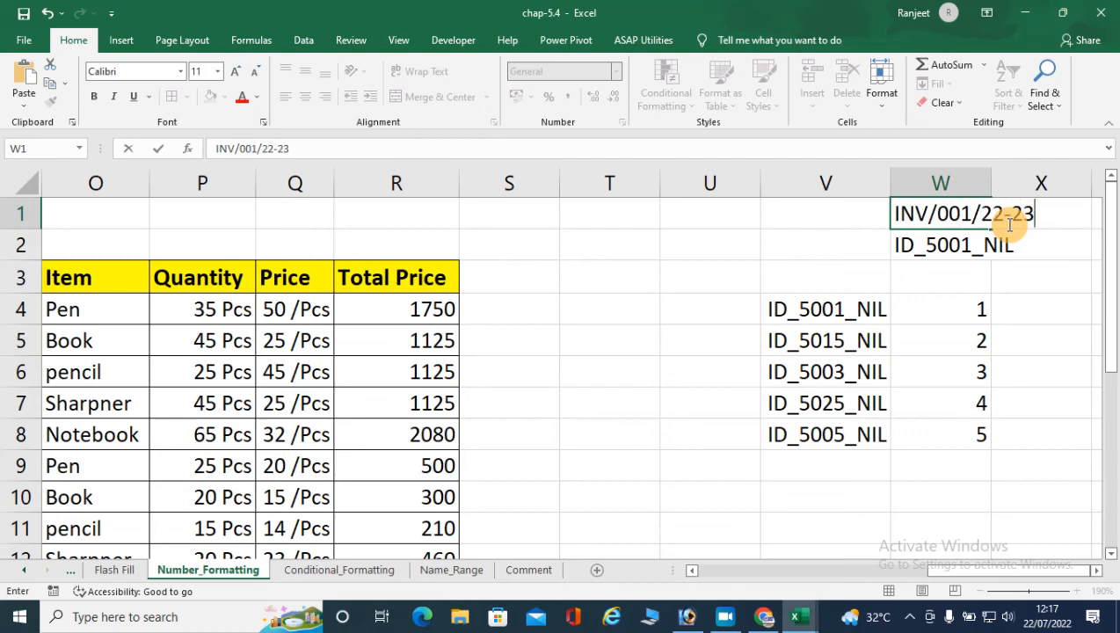
{"action": "left_click", "coordinate": [942, 310]}
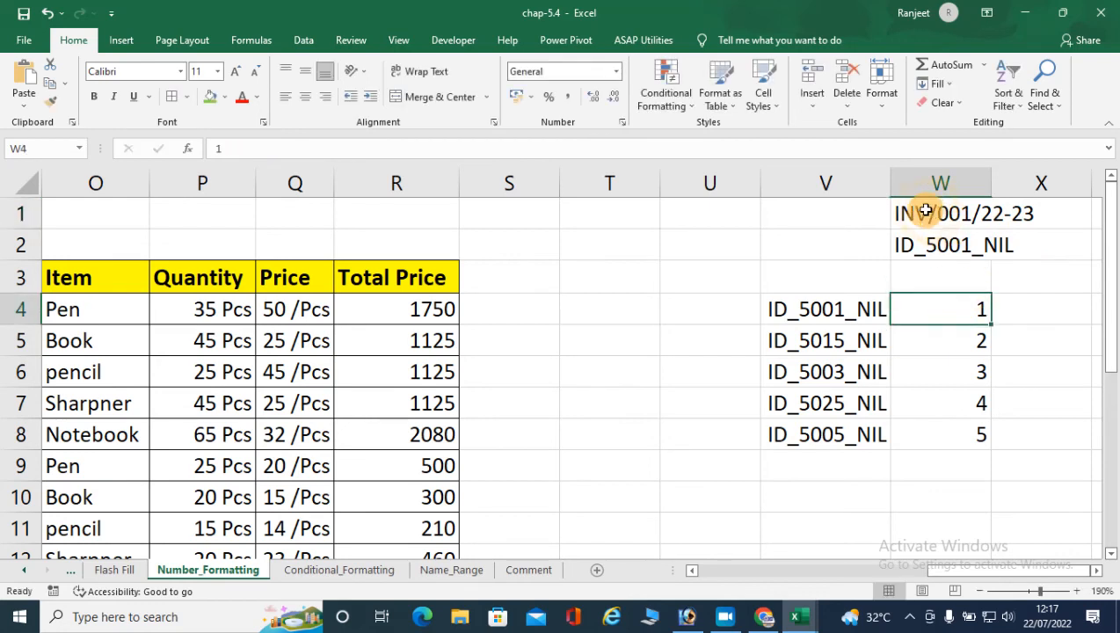
{"action": "left_click", "coordinate": [951, 214]}
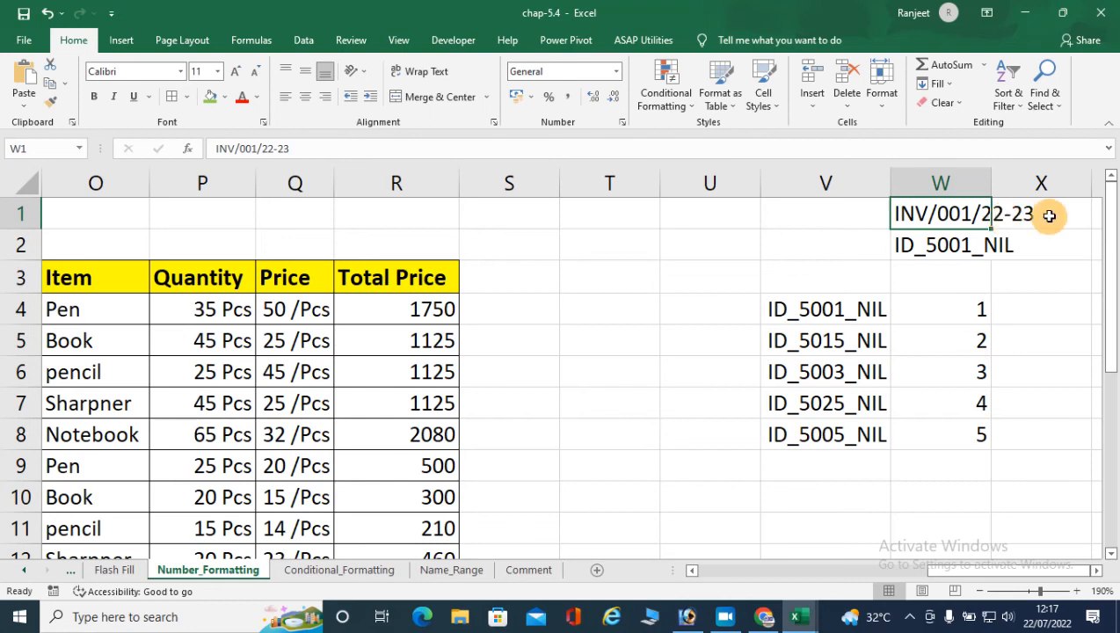
- Begin a custom number format for W4:W8 with the code "INV/"000, replacing General
{"action": "left_click_drag", "start_coordinate": [949, 309], "coordinate": [958, 442]}
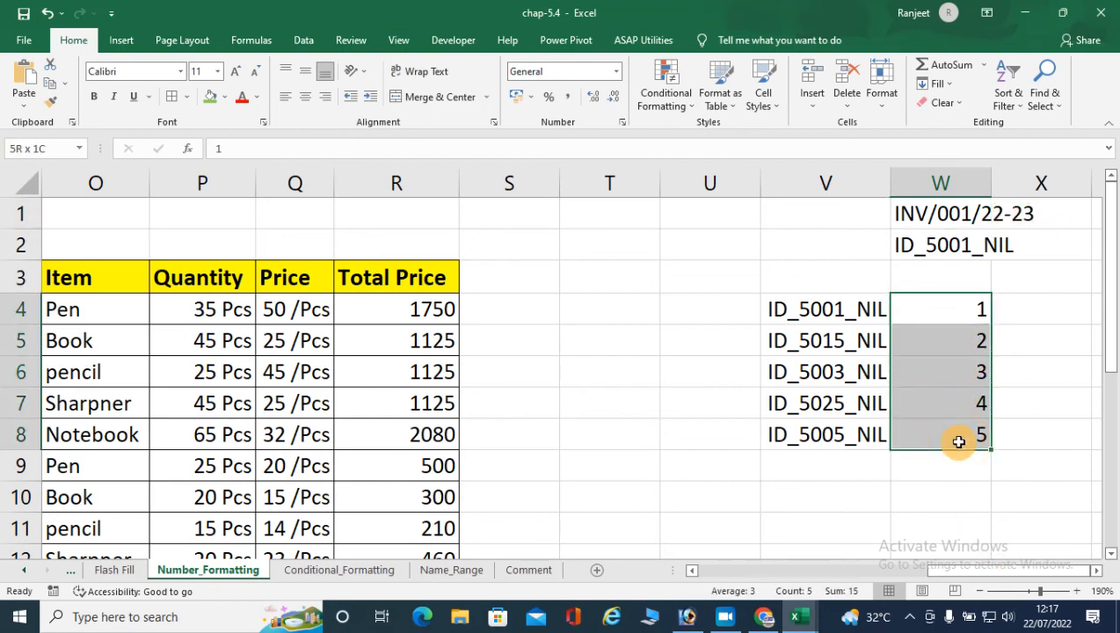
{"action": "key", "text": "ctrl+1"}
{"action": "left_click", "coordinate": [180, 292]}
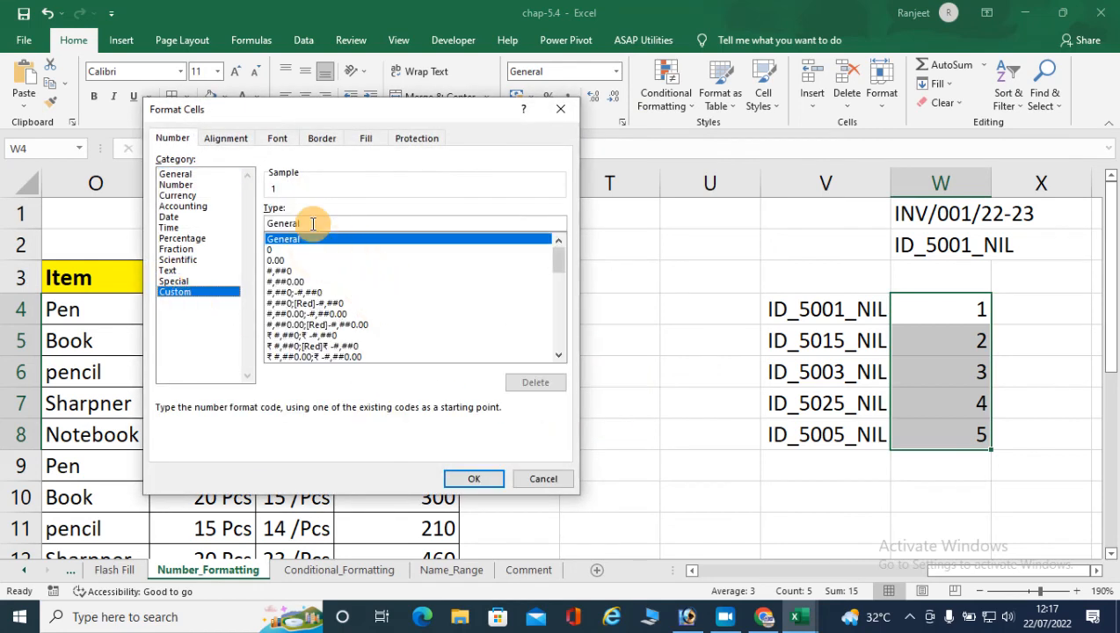
{"action": "left_click_drag", "start_coordinate": [313, 225], "coordinate": [239, 230]}
{"action": "key", "text": "BackSpace"}
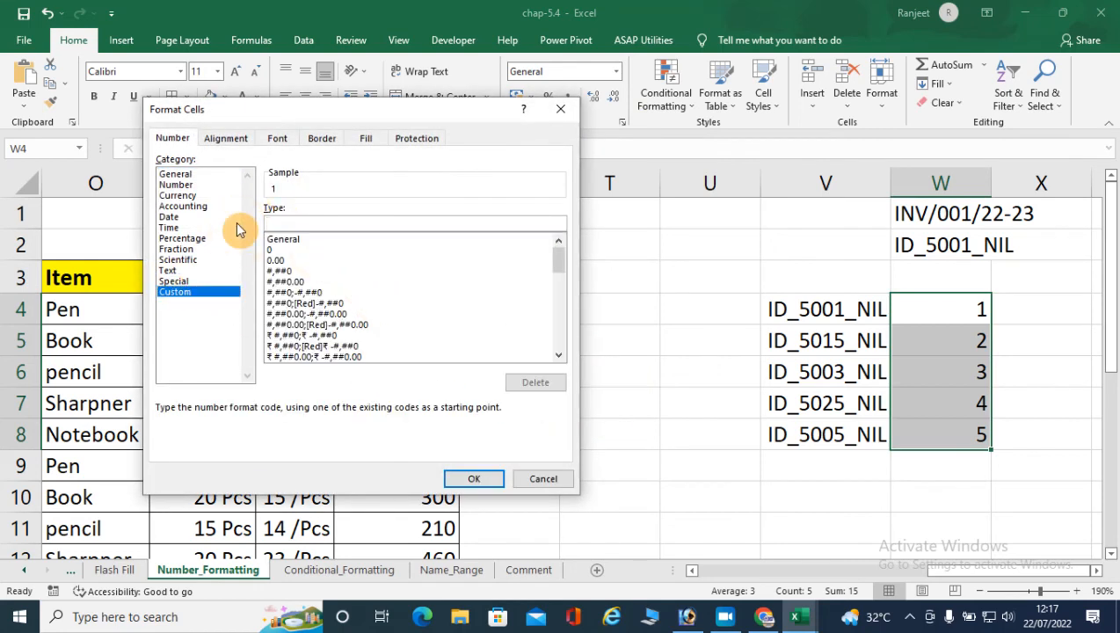
{"action": "type", "text": "\"INV/\"000"}
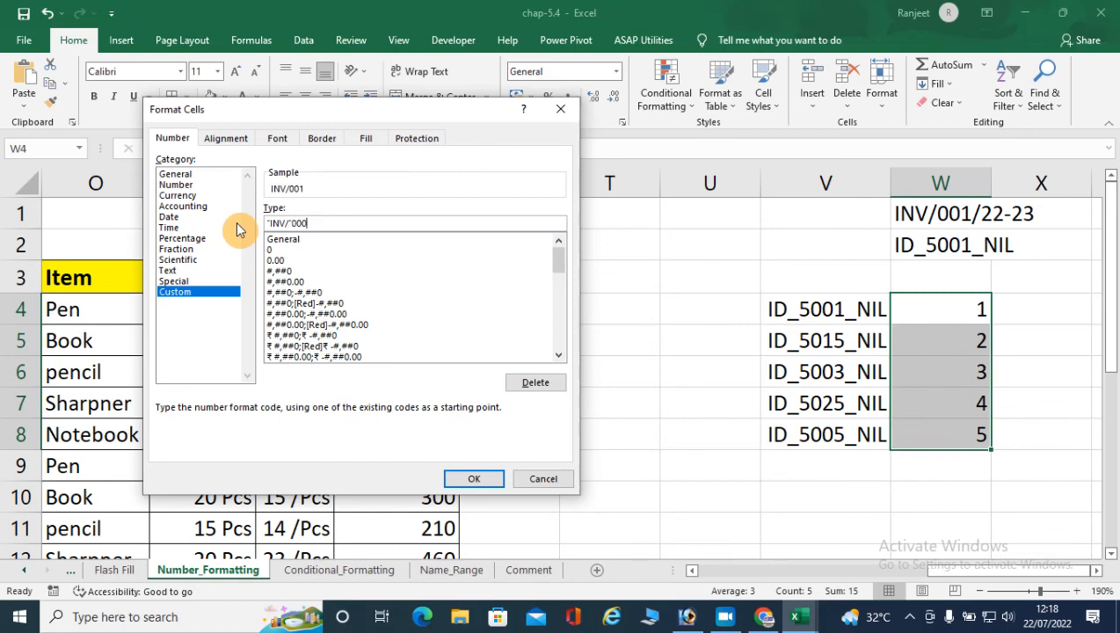
{"action": "type", "text": "\"/22-23\""}
- Append the suffix "/22-23" to the custom format code and apply it to W4:W8
{"action": "key", "text": "Return"}
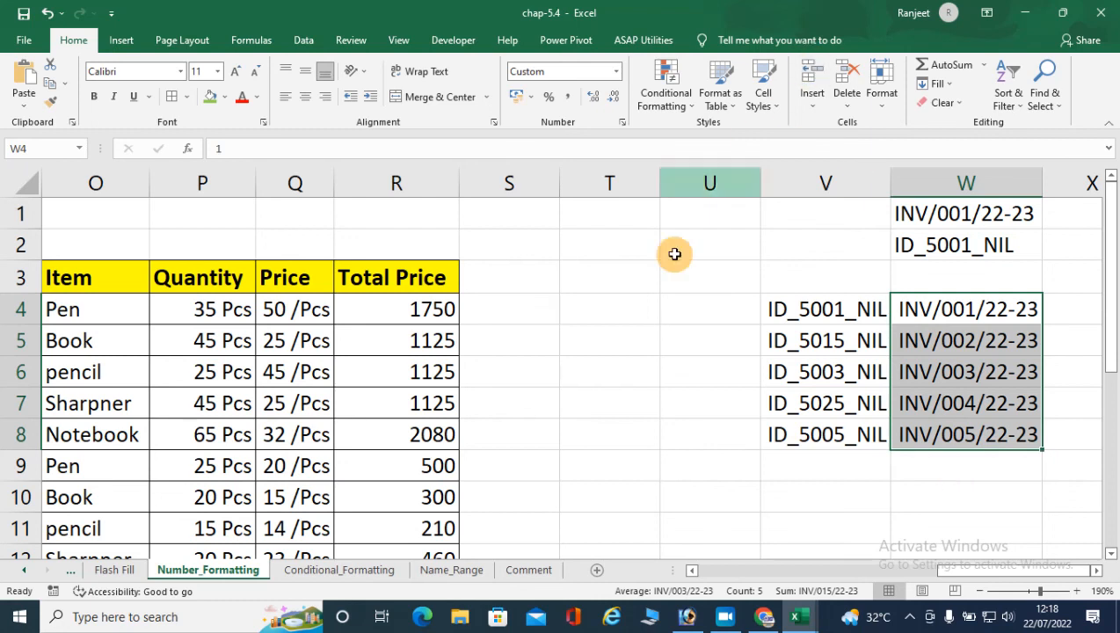
- Enter 25 in T4 and -25 in T5 as sample positive and negative numbers
{"action": "left_click", "coordinate": [598, 311]}
{"action": "type", "text": "25"}
{"action": "key", "text": "Return"}
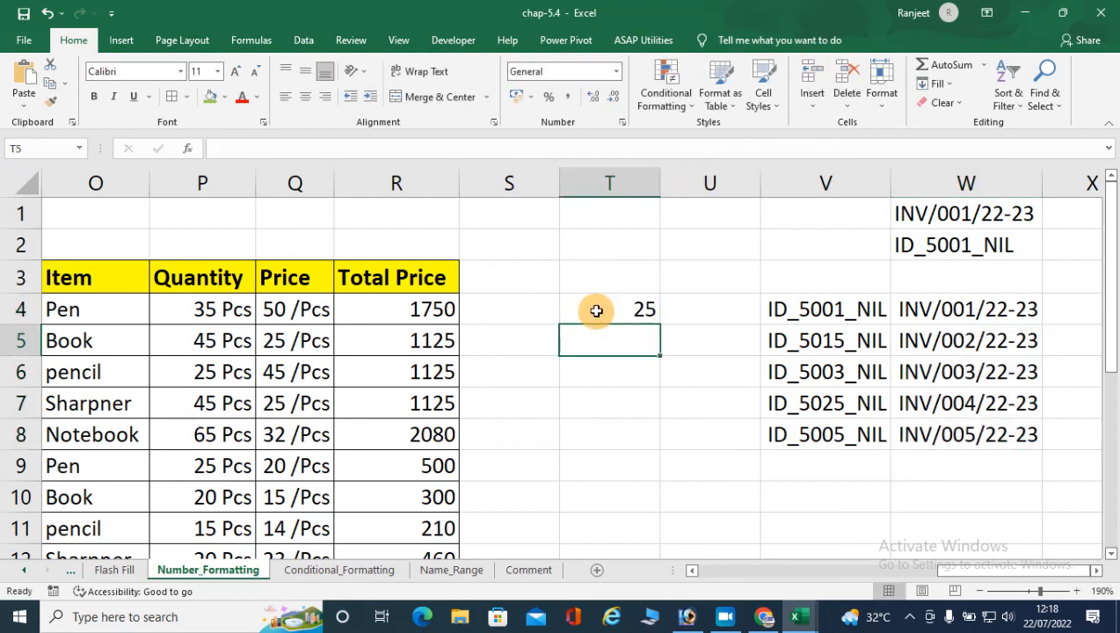
{"action": "type", "text": "-25"}
{"action": "key", "text": "Return"}
- Format T4:T5 as Number with negatives in red without a minus sign, and compare the two cells' stored values
{"action": "left_click_drag", "start_coordinate": [596, 310], "coordinate": [598, 343]}
{"action": "left_click", "coordinate": [621, 123]}
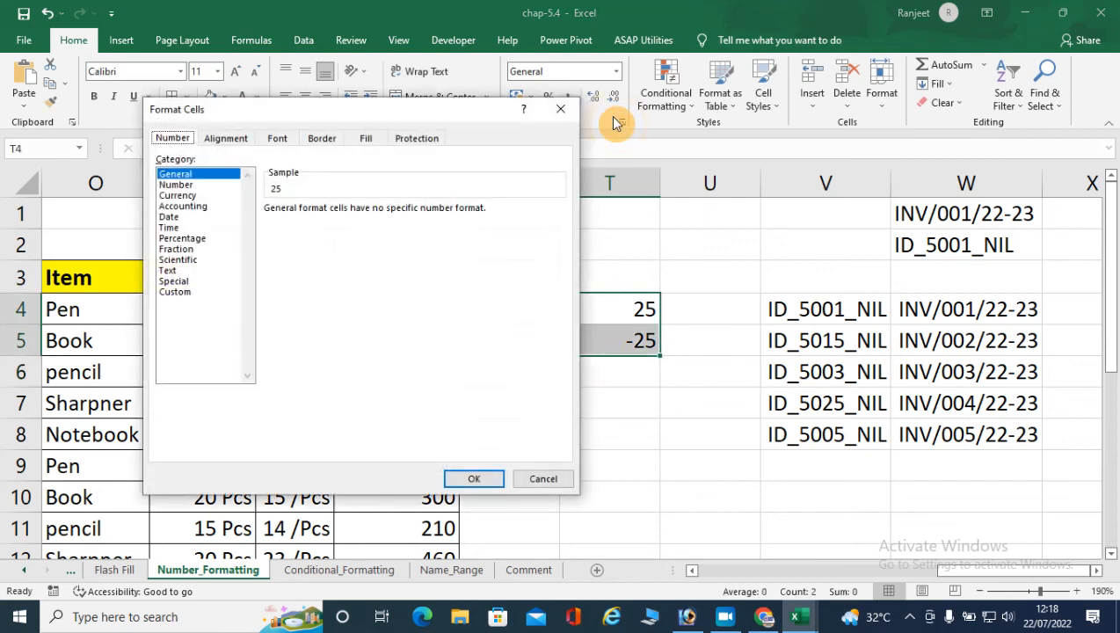
{"action": "left_click", "coordinate": [183, 192]}
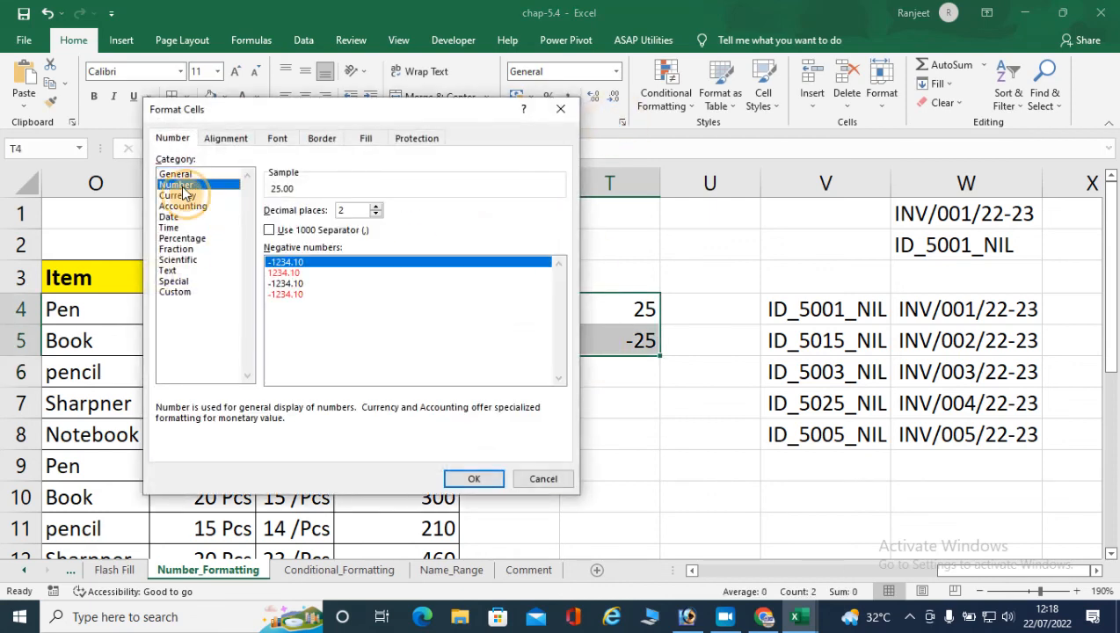
{"action": "left_click", "coordinate": [283, 273]}
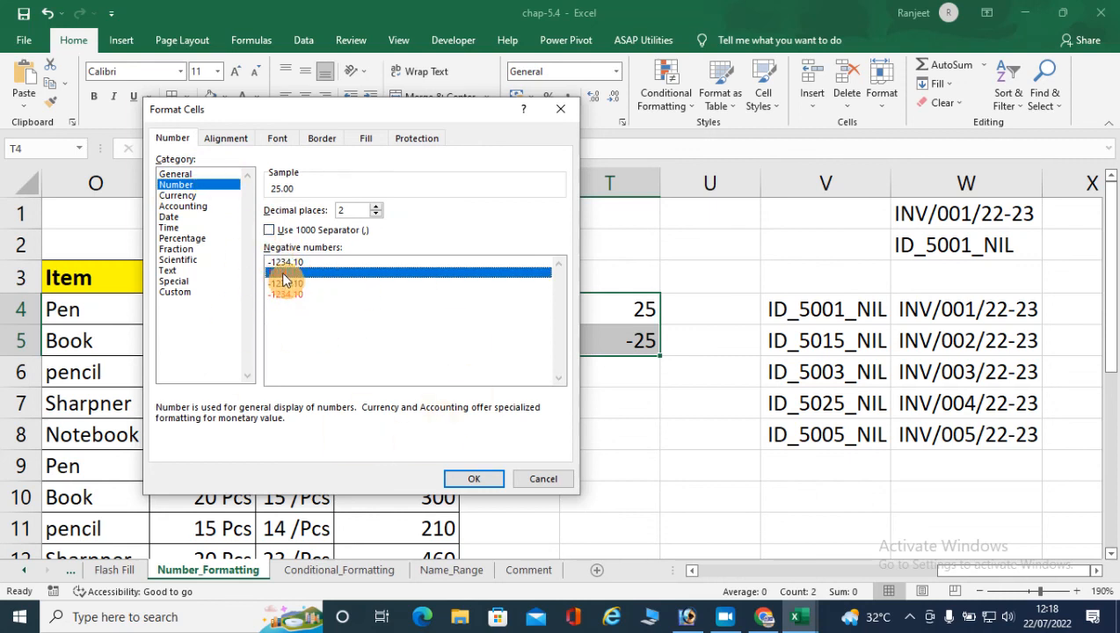
{"action": "left_click", "coordinate": [471, 478]}
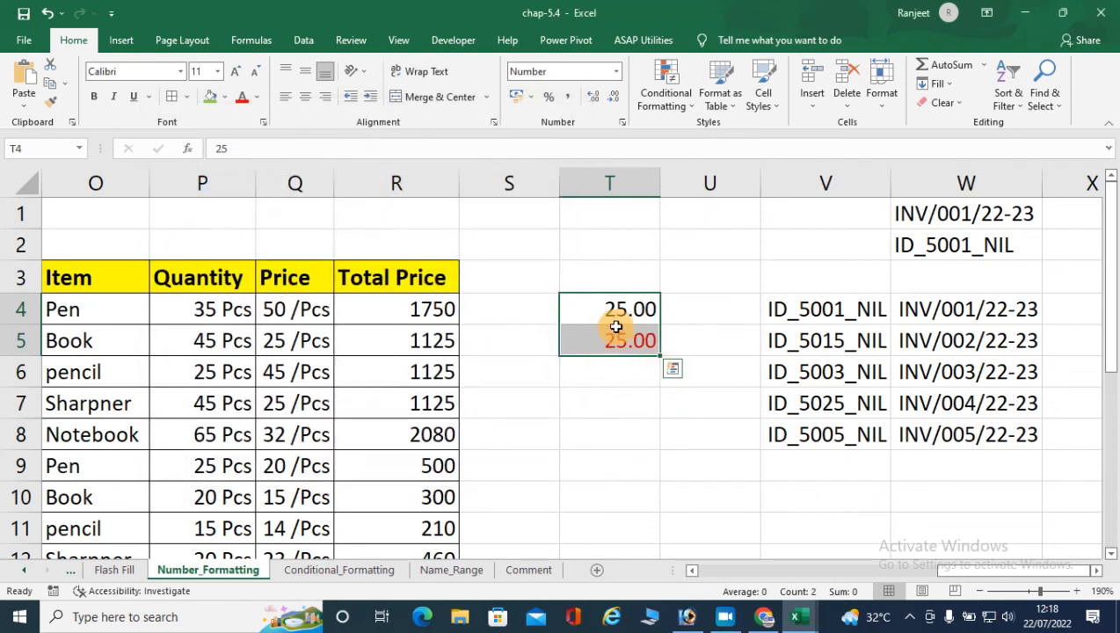
{"action": "left_click", "coordinate": [610, 312]}
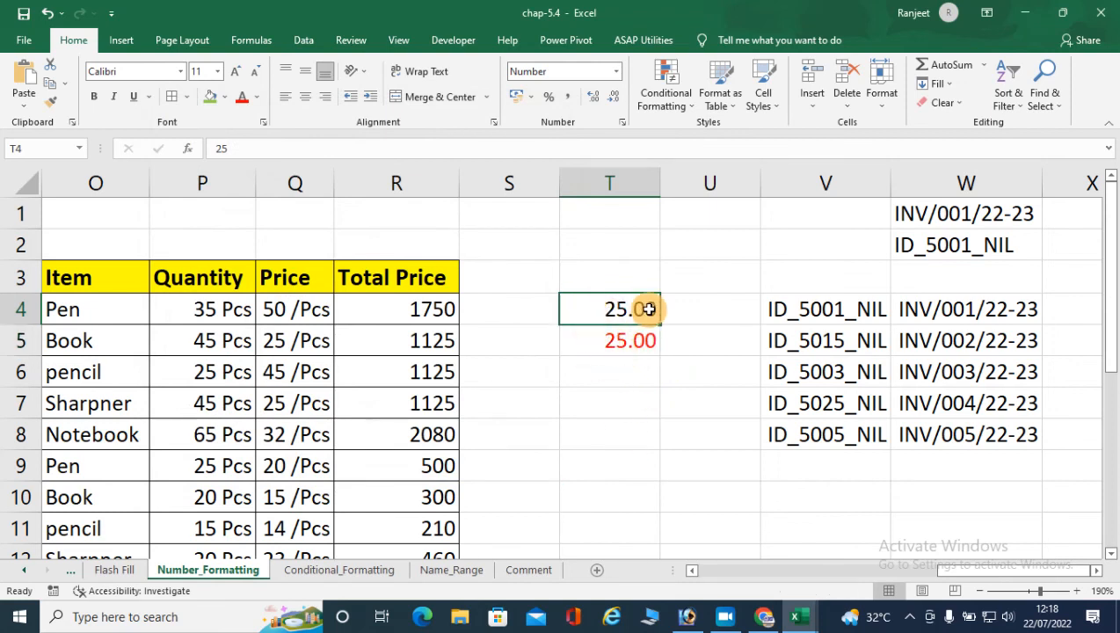
{"action": "left_click", "coordinate": [617, 341]}
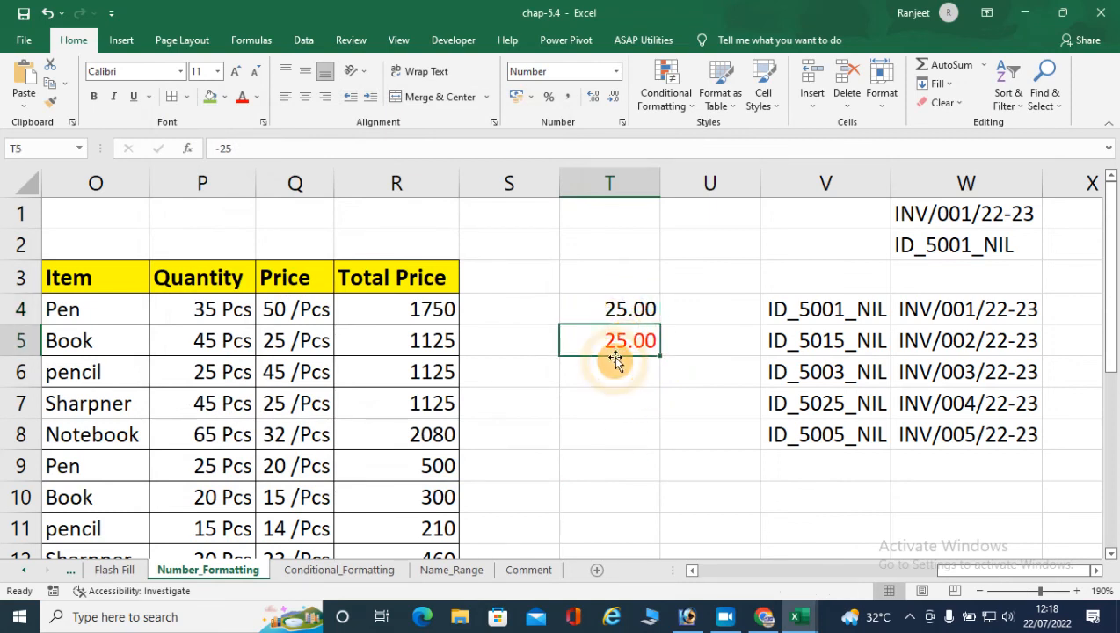
- Change the negative number style of T4:T5 to red with a minus sign
{"action": "left_click_drag", "start_coordinate": [612, 312], "coordinate": [615, 333]}
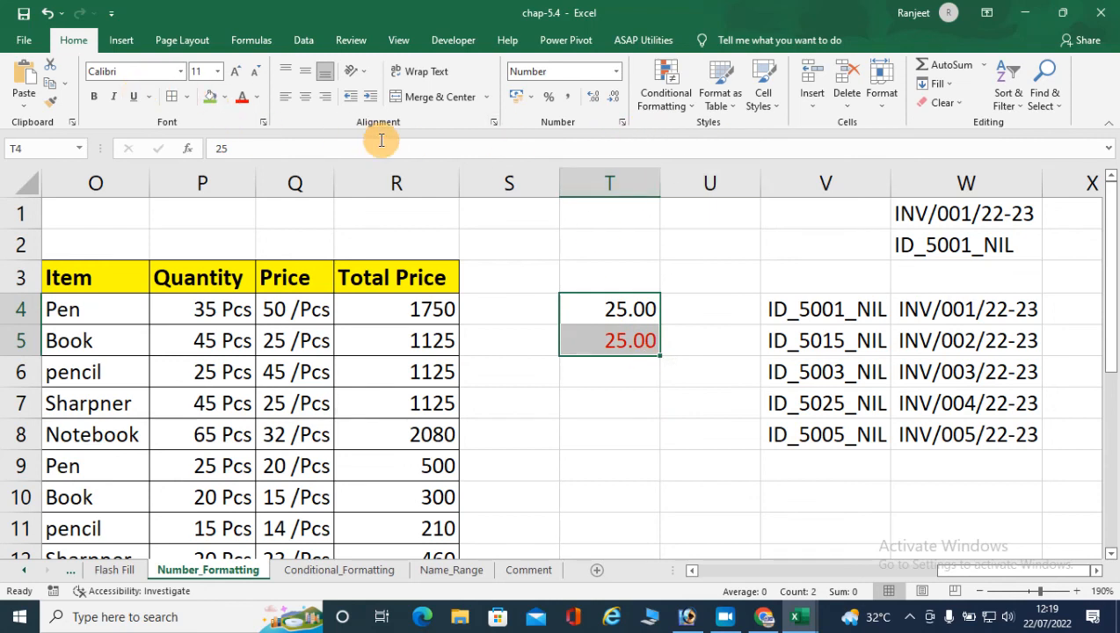
{"action": "left_click", "coordinate": [624, 130]}
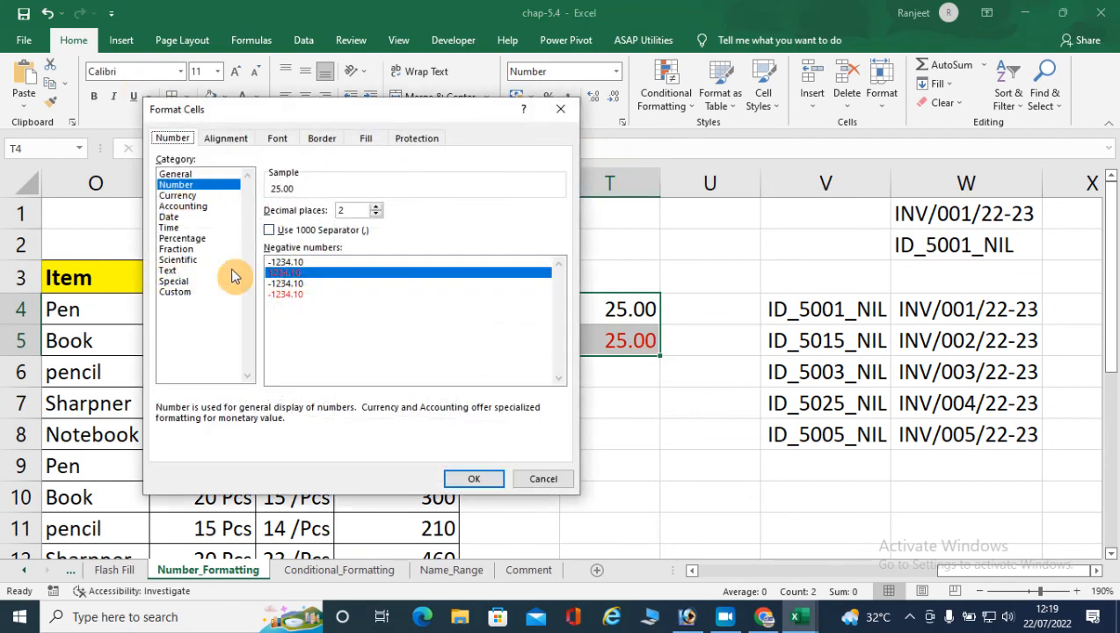
{"action": "left_click", "coordinate": [295, 293]}
{"action": "left_click", "coordinate": [475, 479]}
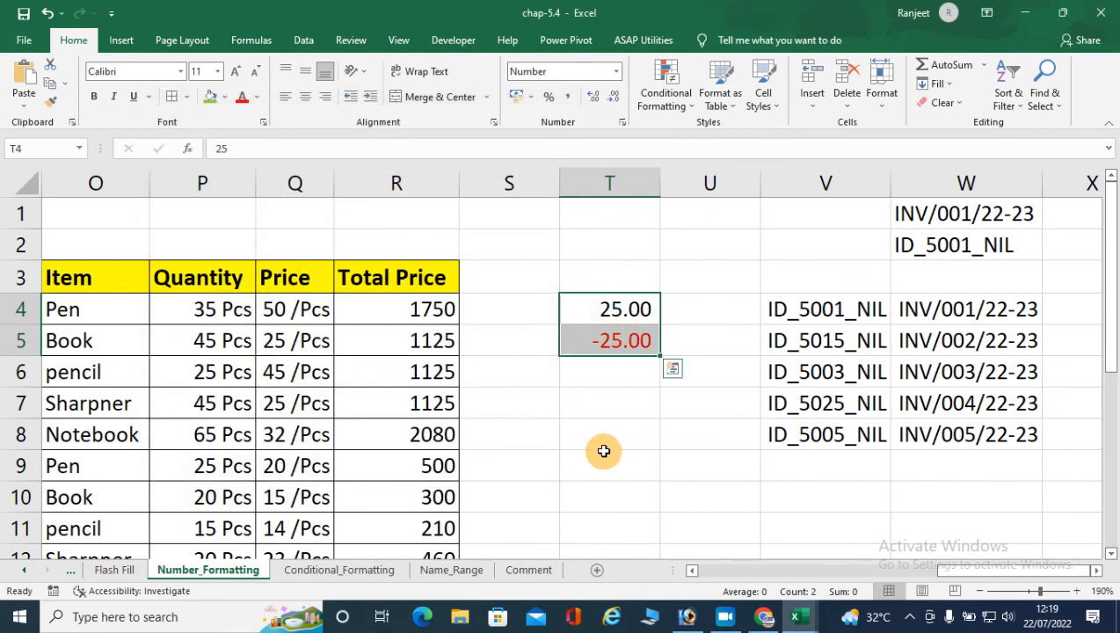
- Set the negative number style of T4:T5 to the first option, -1234.10 in black, and check T5
{"action": "left_click", "coordinate": [621, 122]}
{"action": "left_click", "coordinate": [283, 261]}
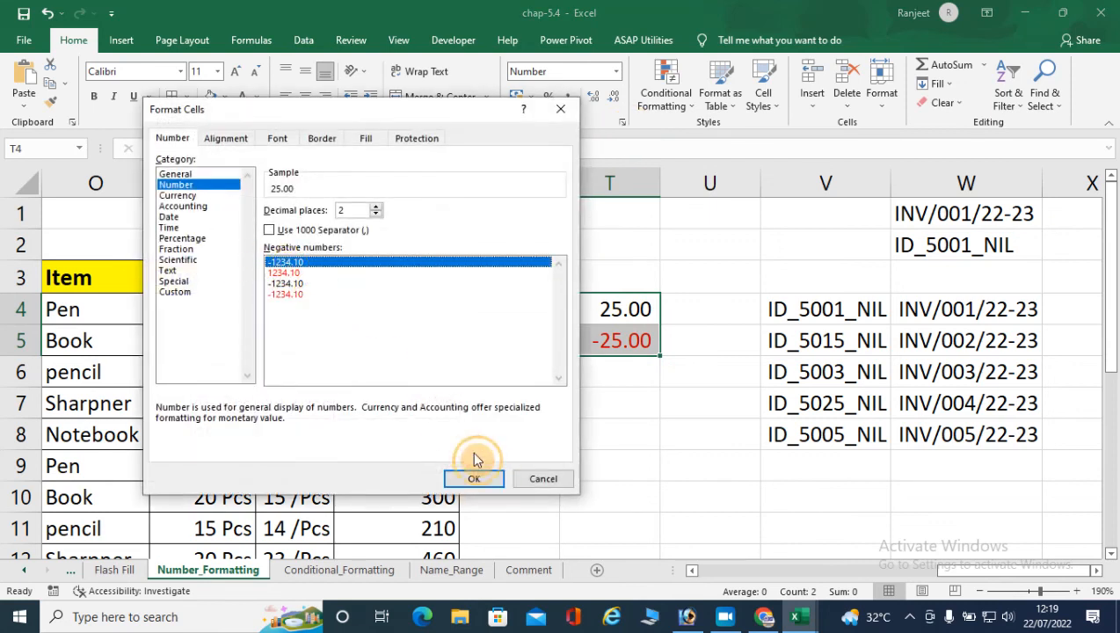
{"action": "left_click", "coordinate": [485, 476]}
{"action": "left_click", "coordinate": [612, 343]}
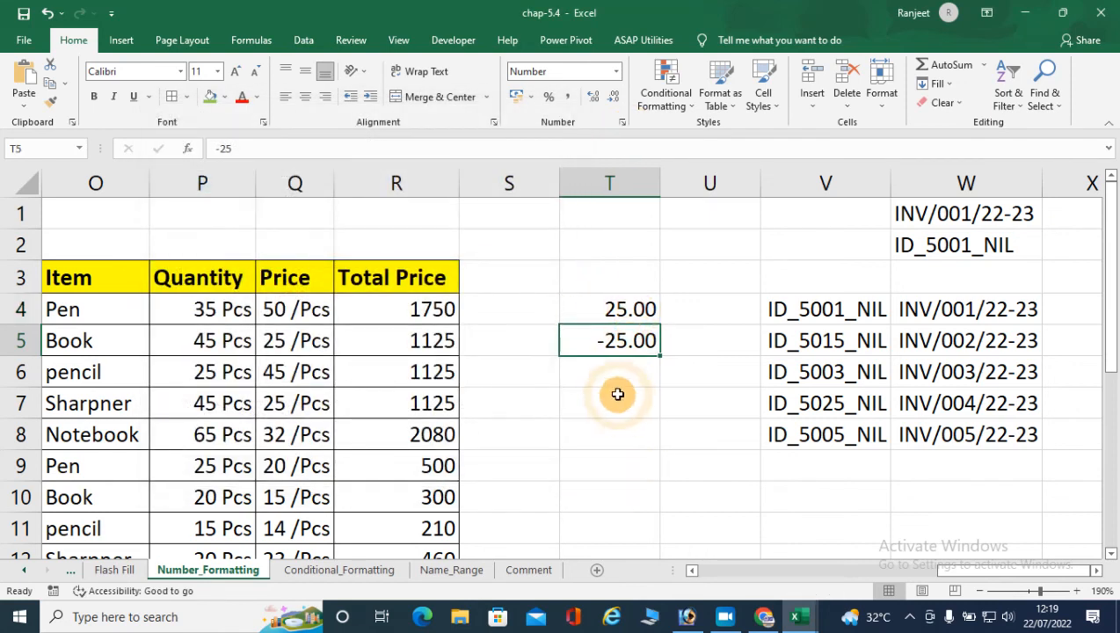